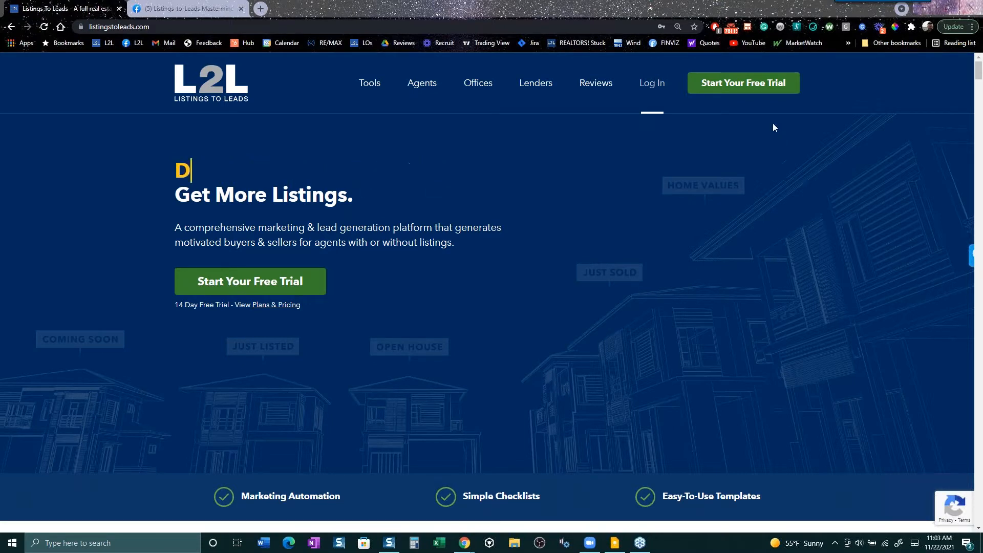
- Set the Checker Plus for Gmail extension to Do Not Disturb for 1 hour
right_click(732, 29)
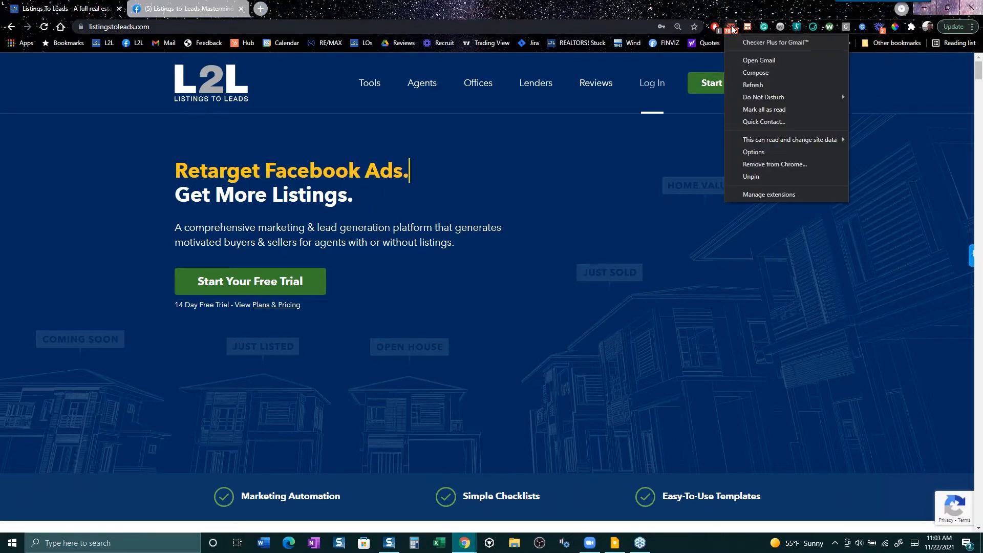
mouse_move(767, 95)
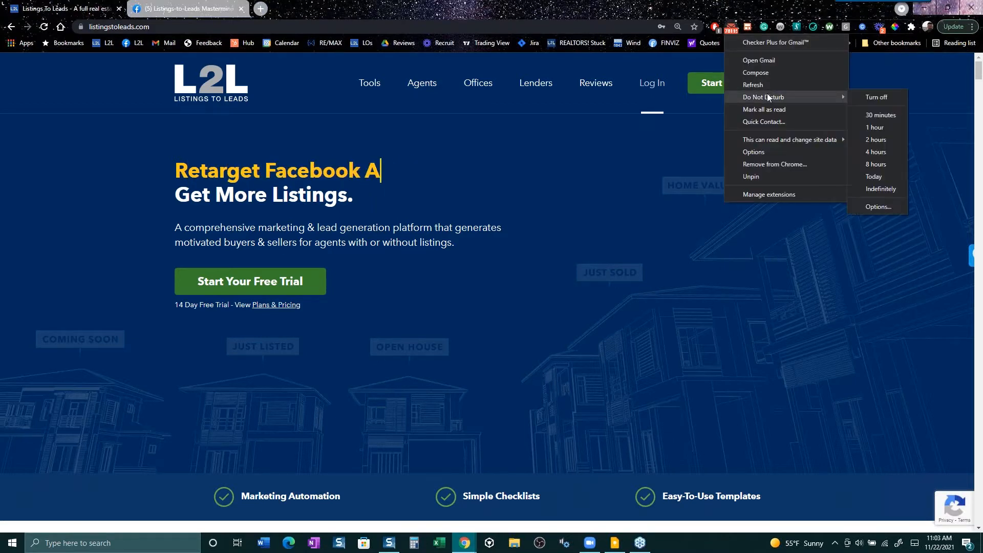
click(870, 126)
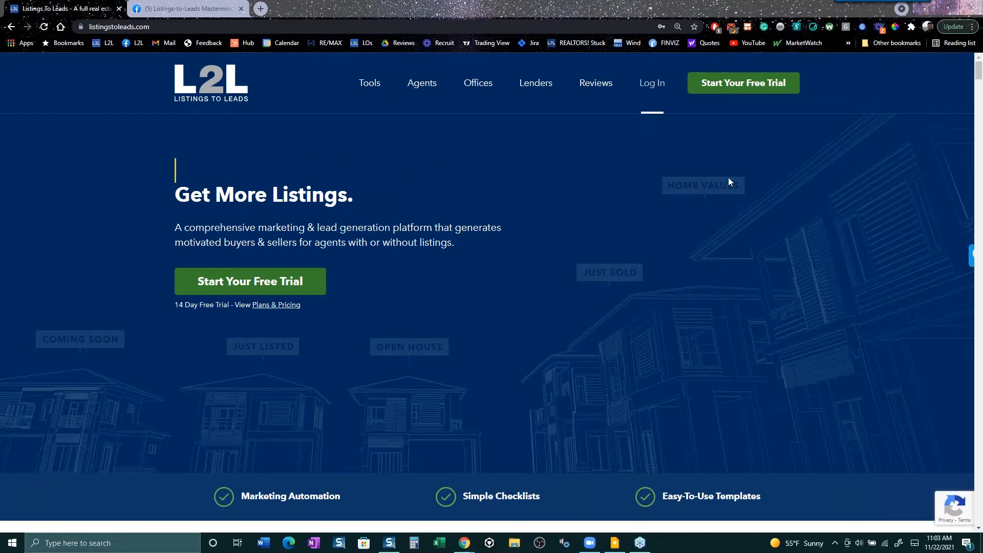
- Log in to Listings to Leads by picking a saved login from Chrome's autofill list
click(662, 88)
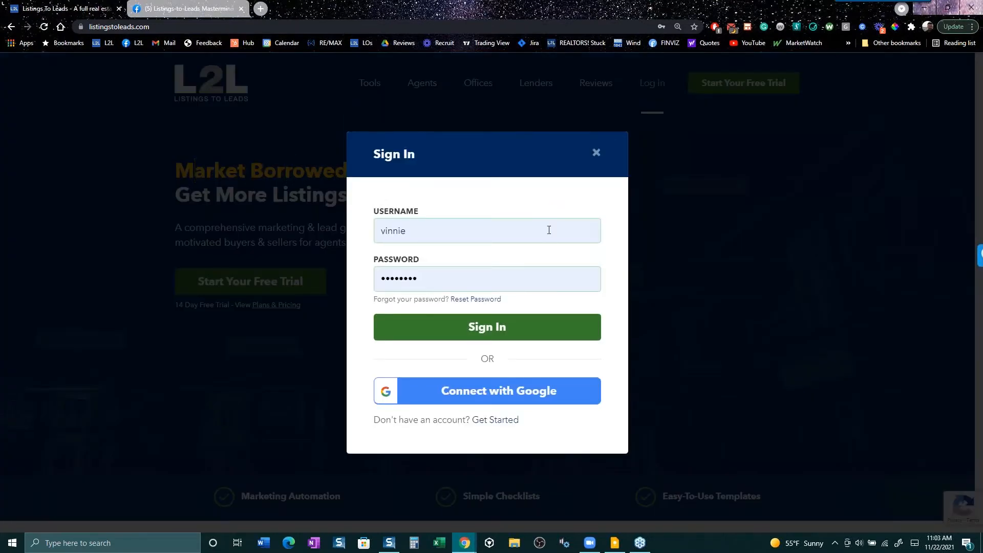
drag(538, 231, 334, 231)
text(vincent)
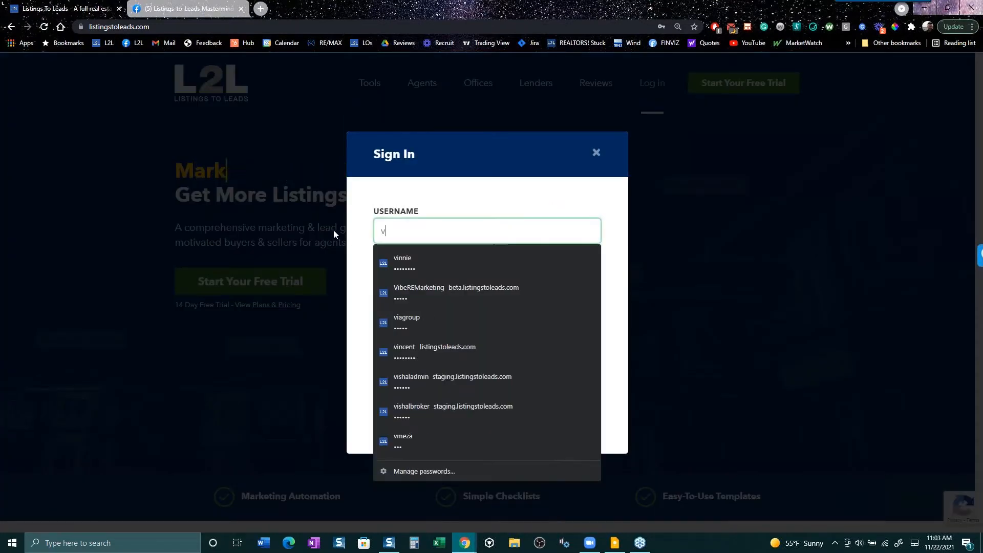
key(Down)
key(Down)
key(Down)
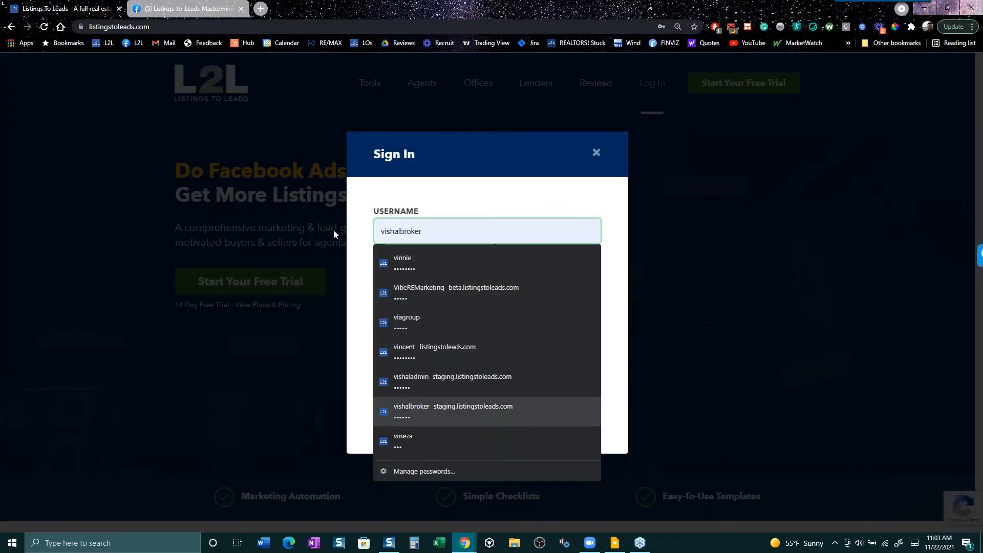
key(Return)
key(Return)
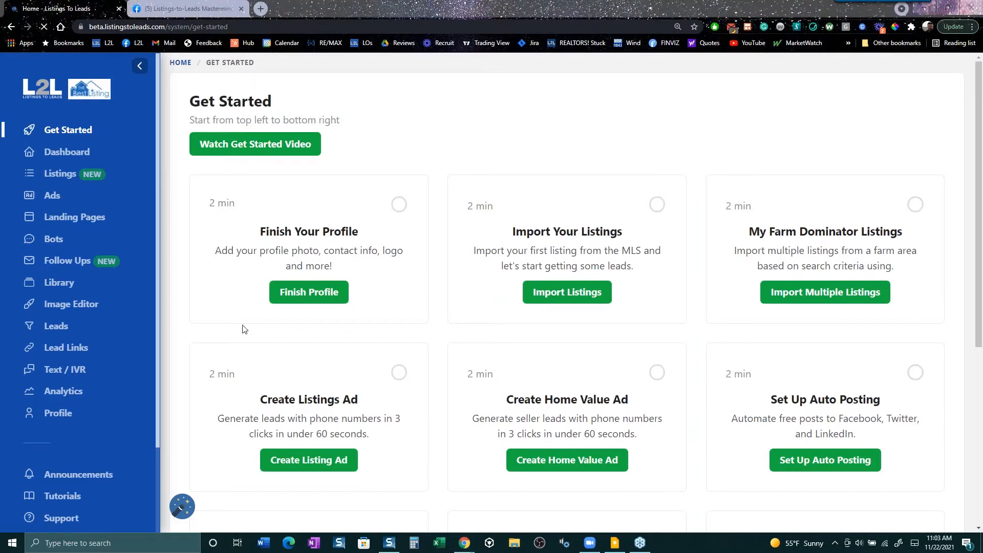
- Go to Profile > Auto Posting to see the Facebook, Twitter, LinkedIn and Instagram connections
click(71, 421)
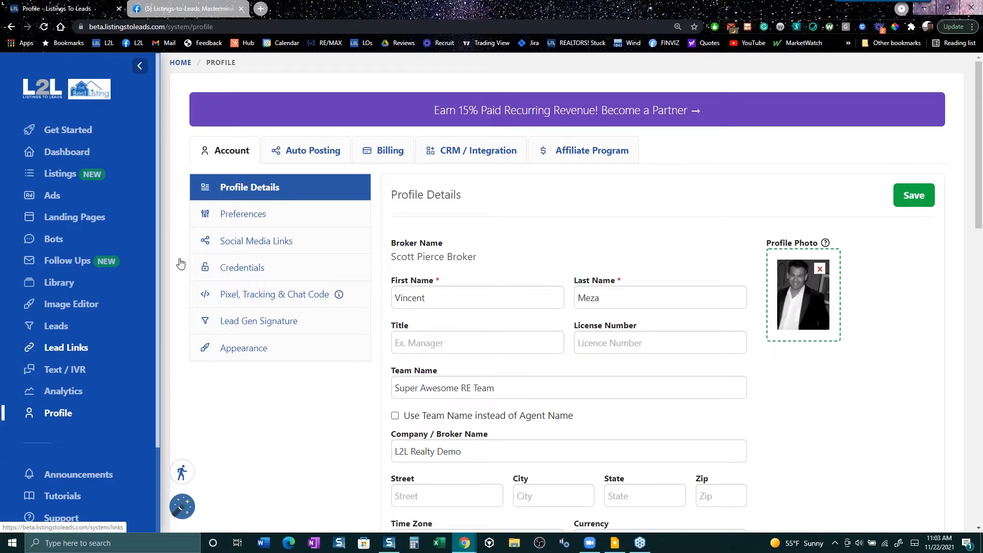
click(308, 153)
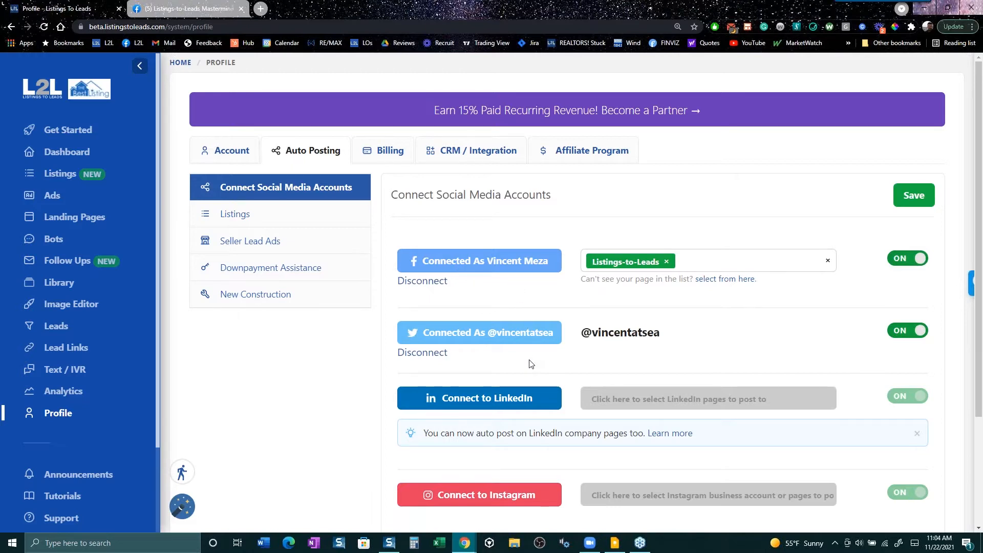
- Start the LinkedIn connection and sign in on LinkedIn's login page to authorize it
click(500, 408)
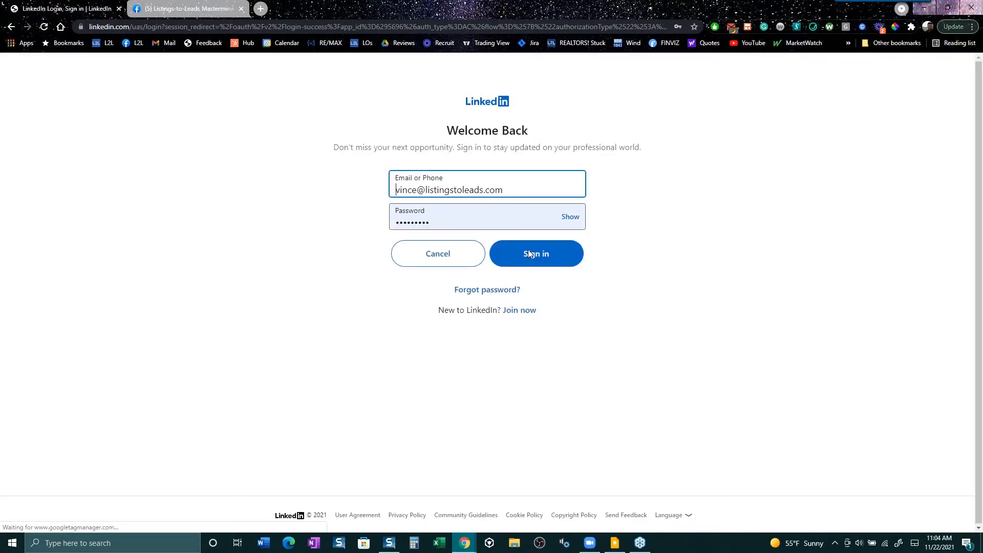
click(530, 254)
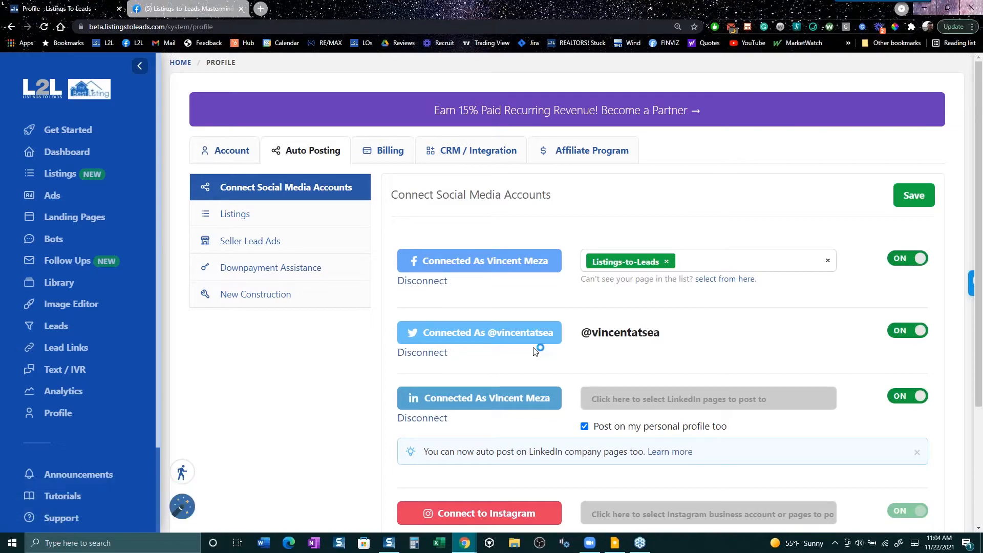
click(270, 219)
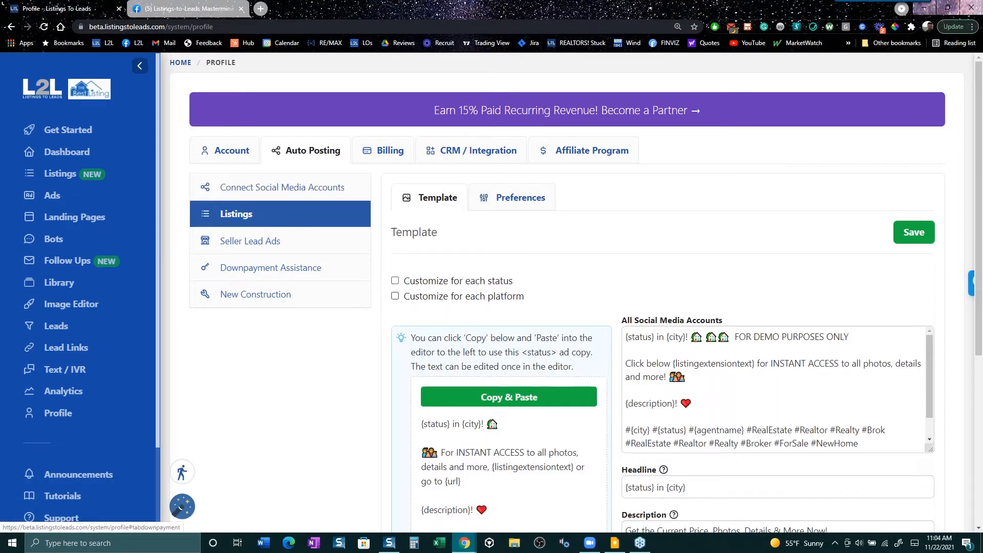
scroll(578, 416, down, 3)
scroll(577, 416, down, 1)
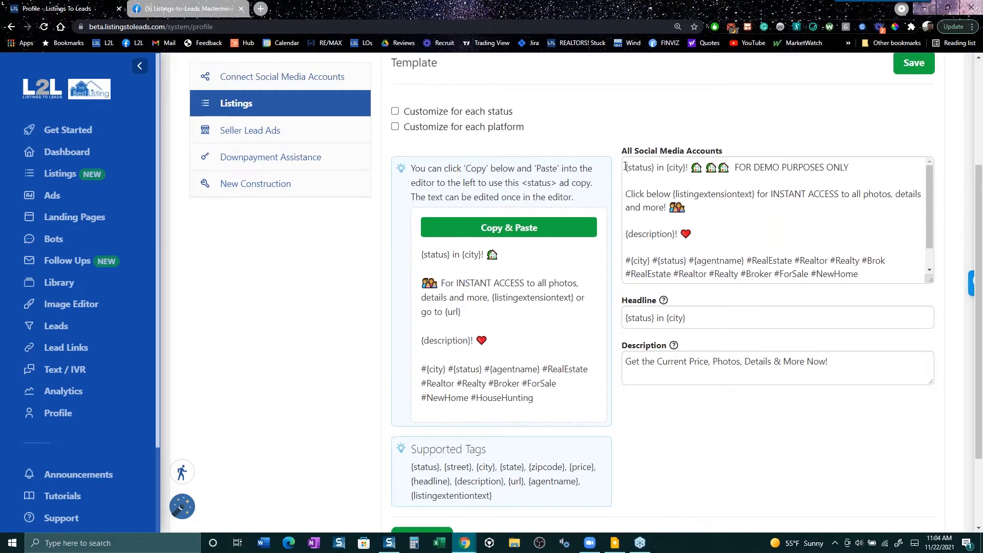
drag(625, 167, 863, 299)
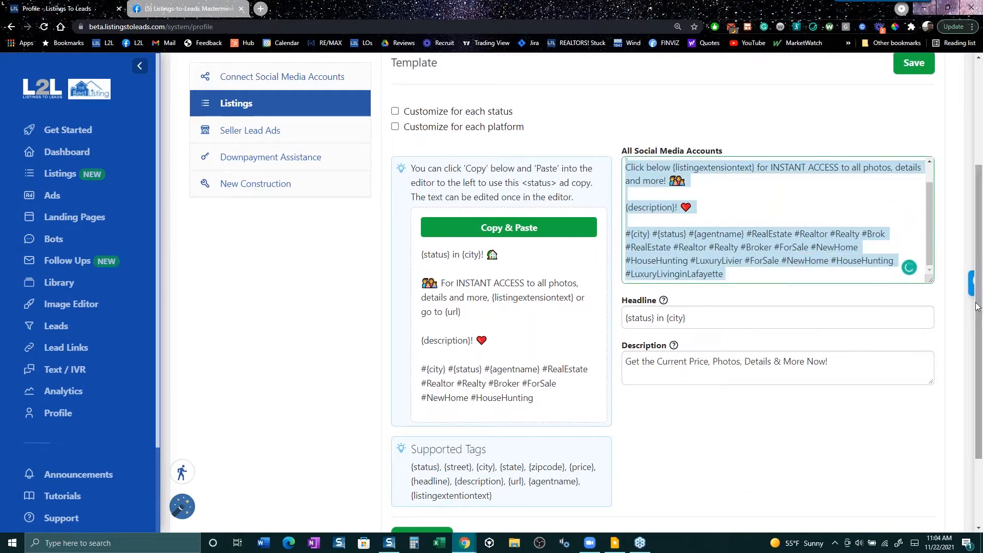
key(BackSpace)
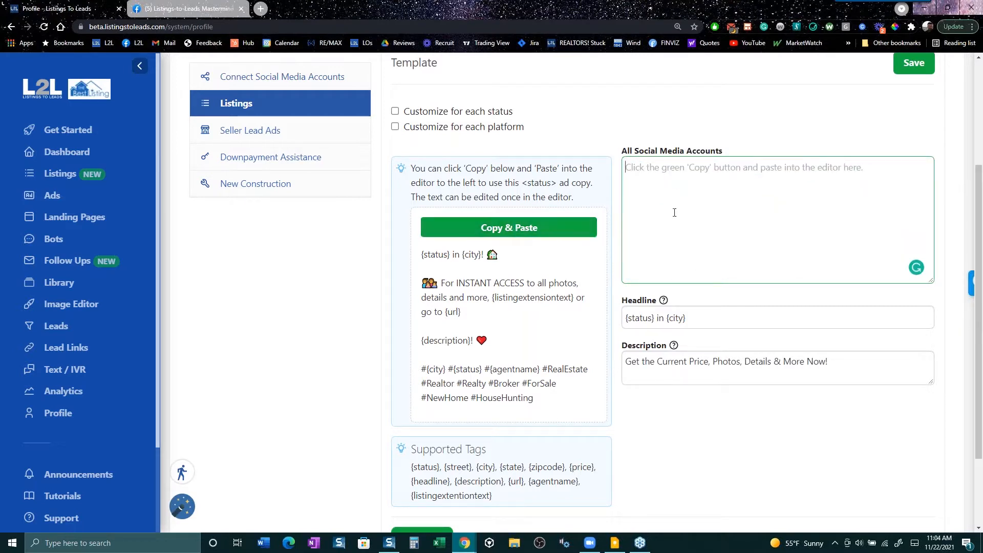
key(ctrl+v)
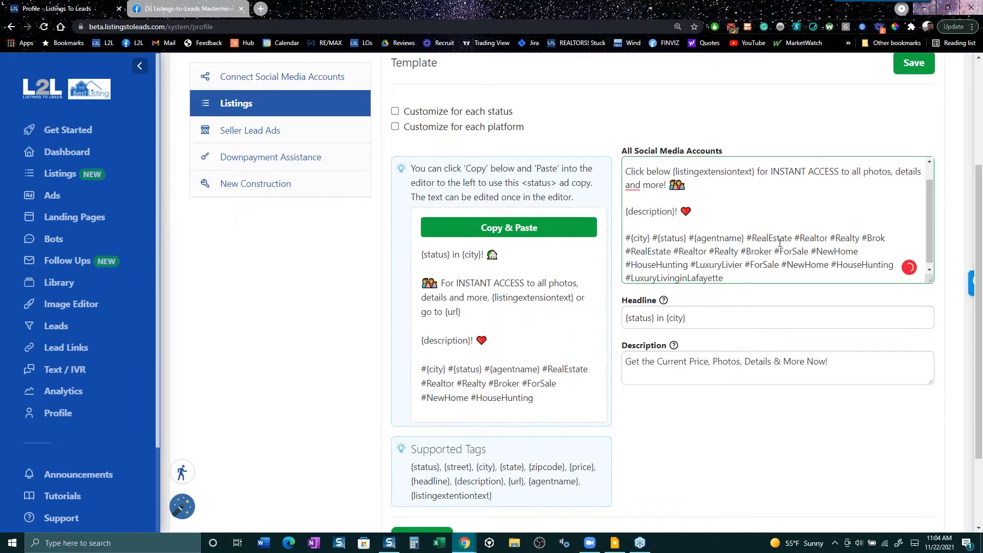
scroll(674, 211, down, 1)
scroll(768, 168, down, 1)
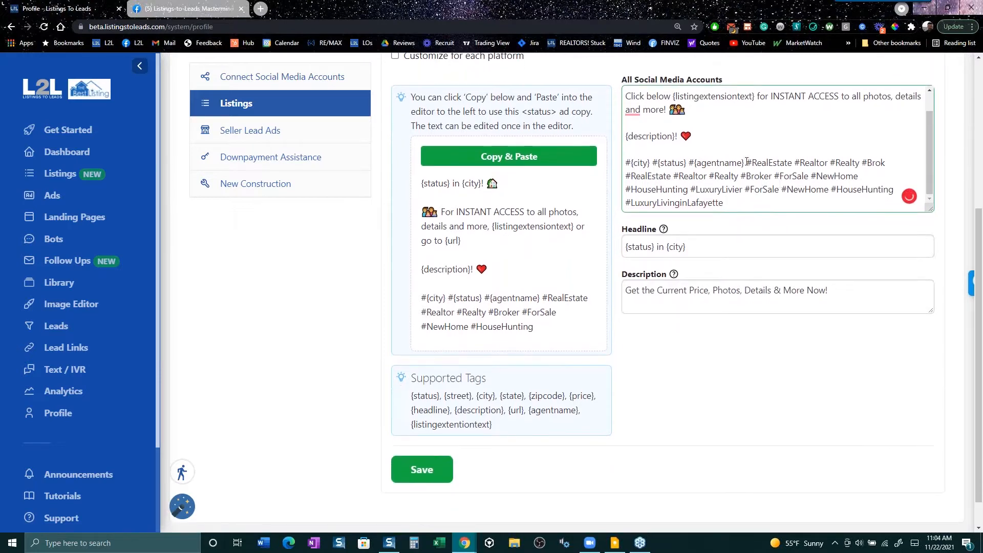
drag(747, 163, 795, 168)
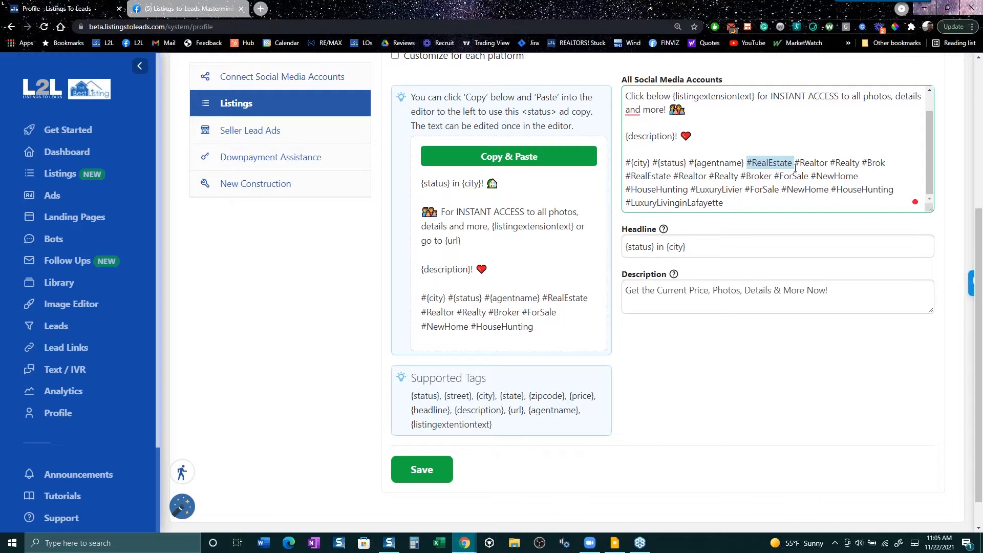
scroll(795, 169, up, 6)
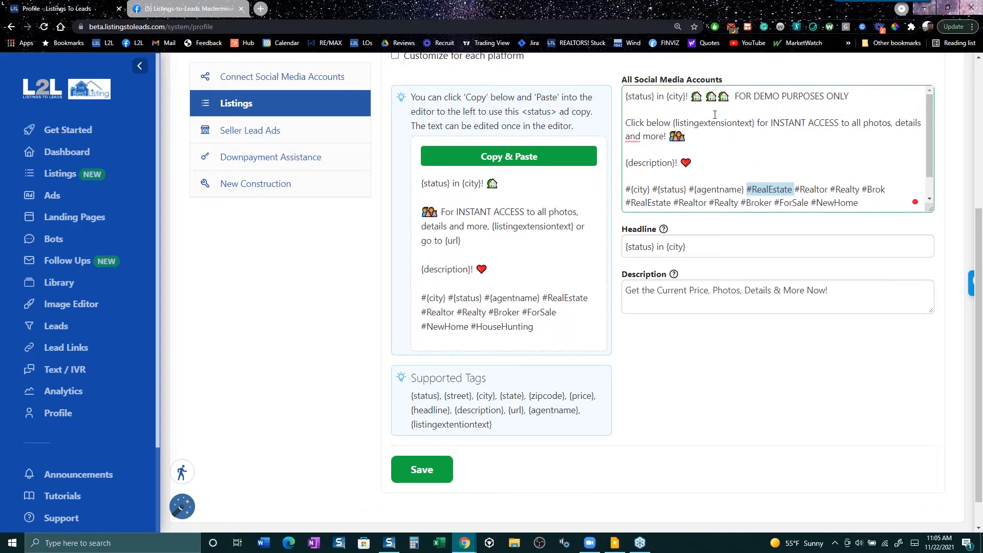
scroll(587, 122, up, 2)
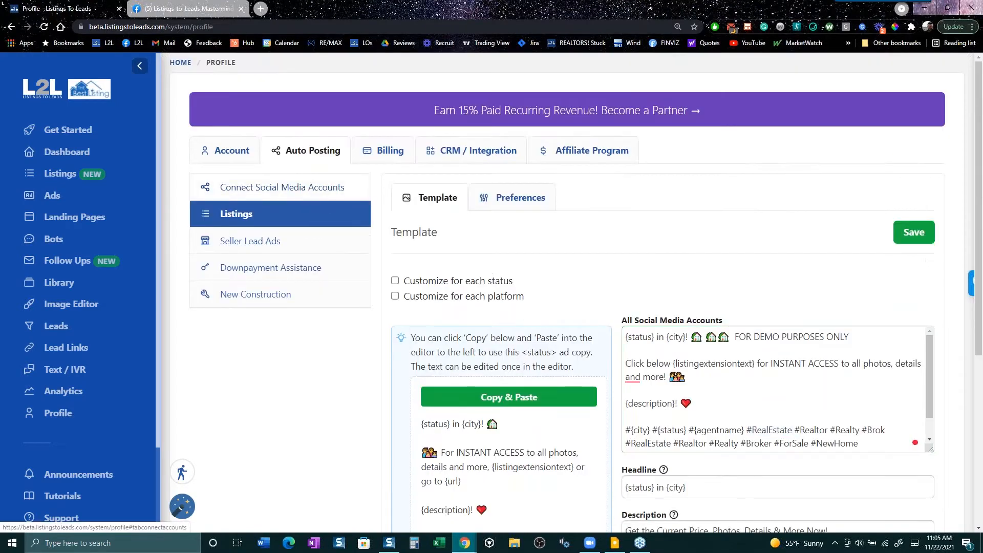
click(304, 190)
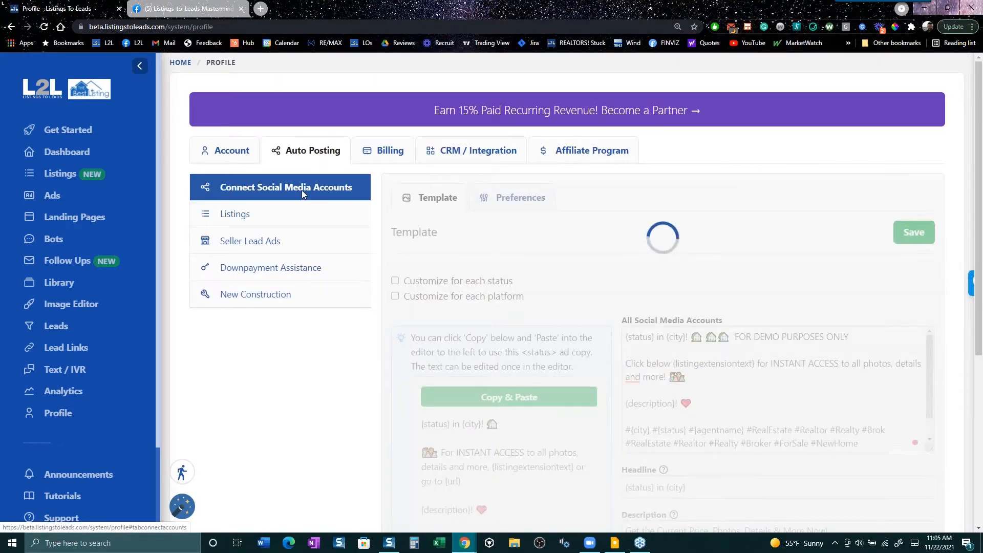
- Check the Other CRMs lead forwarding email settings under CRM / Integration, then go to Lead Links
click(456, 149)
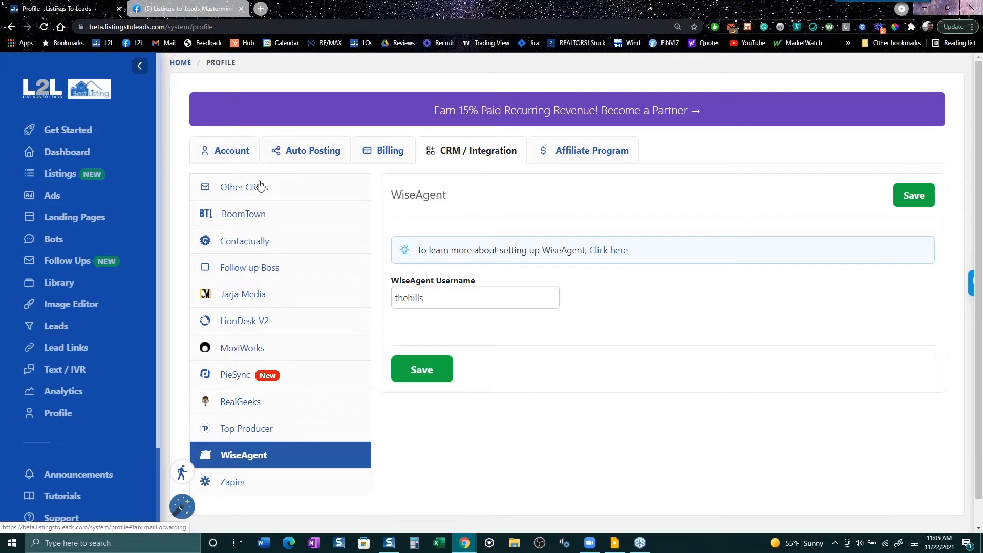
click(260, 200)
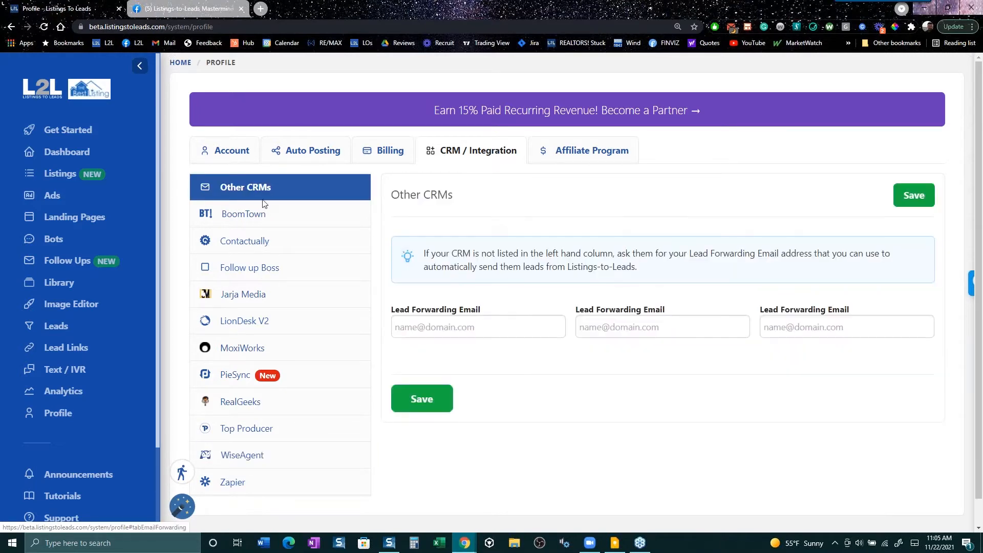
click(437, 326)
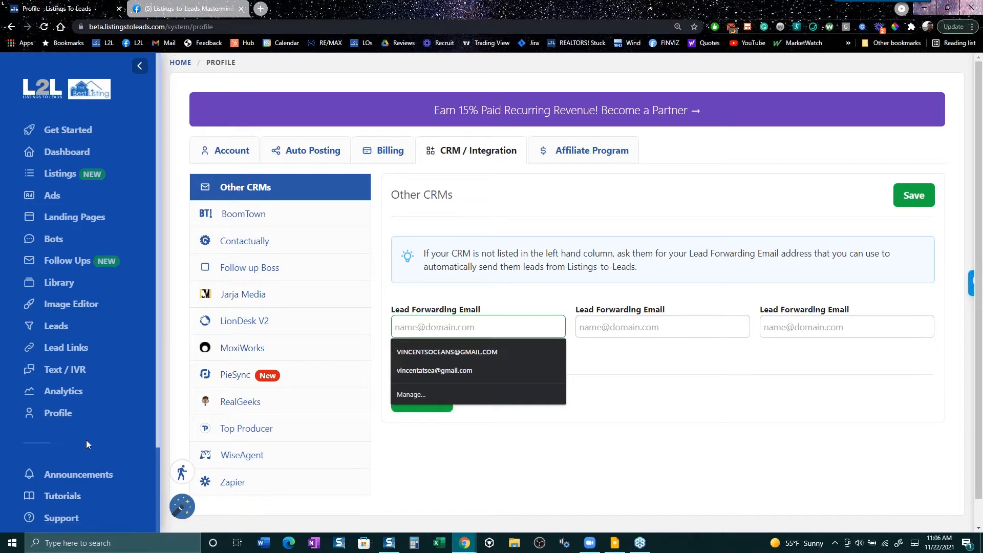
click(75, 348)
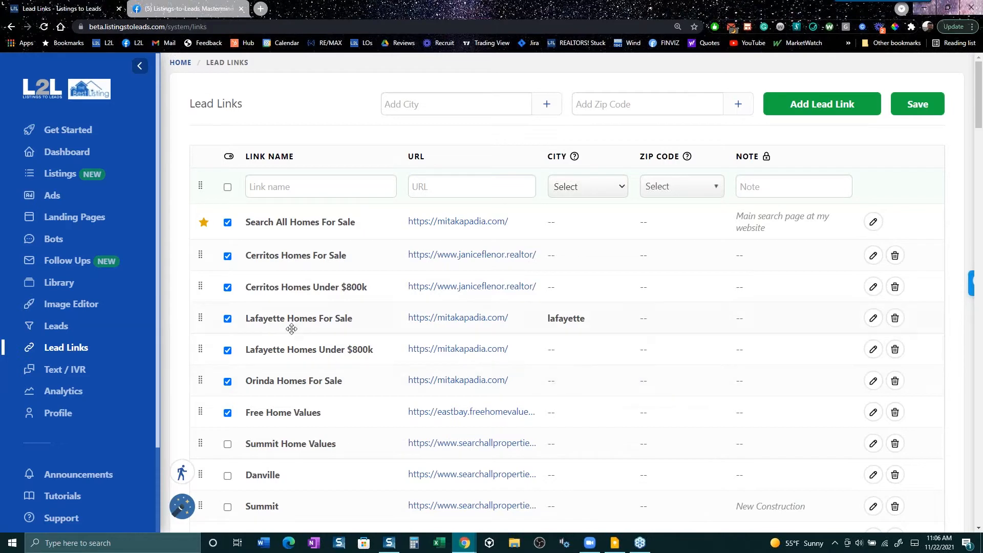
- Uncheck Cerritos Homes For Sale and Cerritos Homes Under $800k, keep Lafayette checked, then go to Listings
click(227, 256)
click(228, 288)
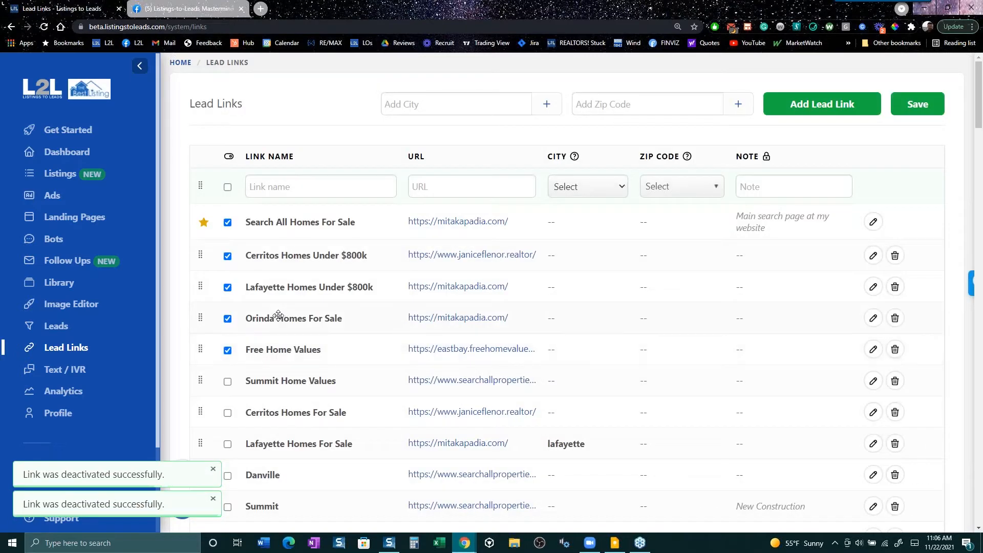
click(228, 256)
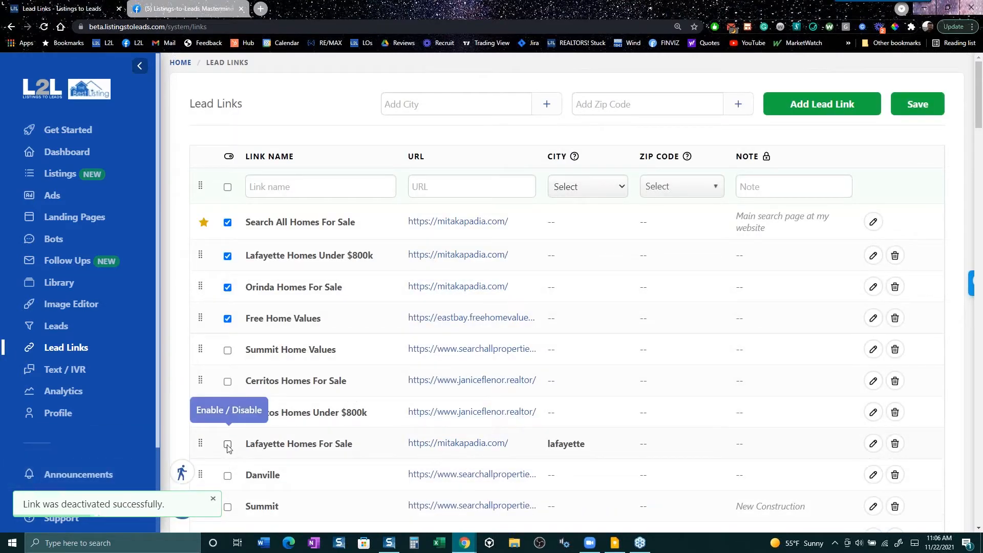
click(227, 444)
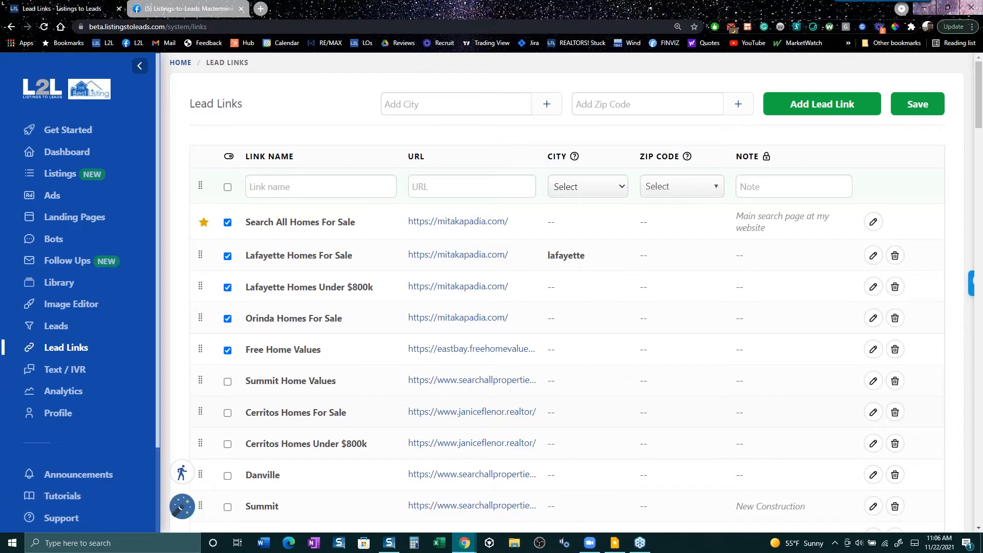
click(63, 174)
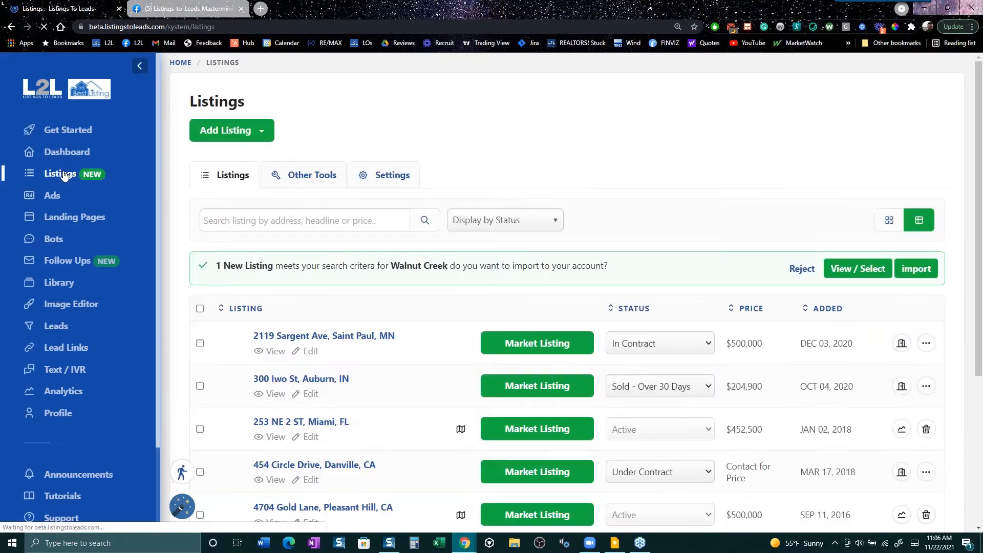
scroll(460, 434, down, 1)
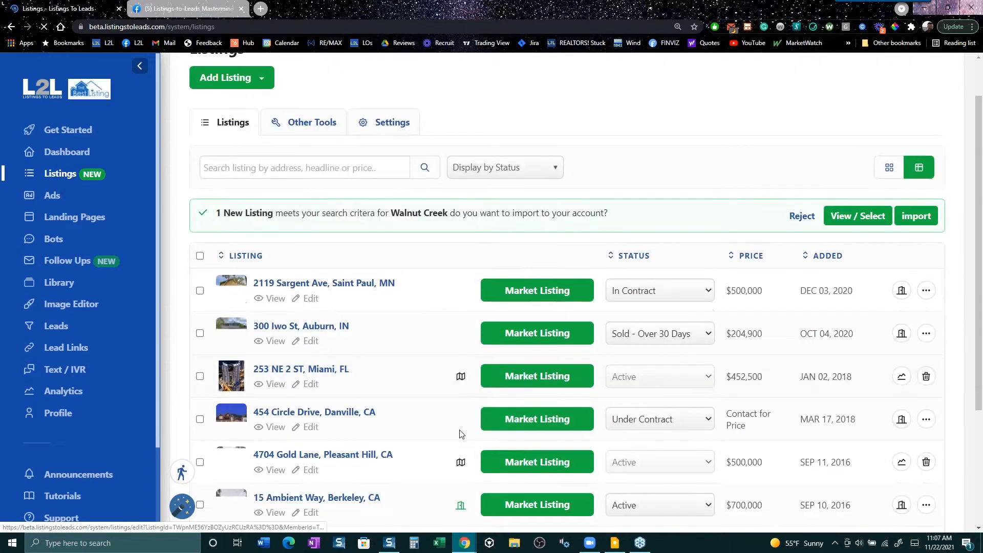
scroll(459, 434, down, 2)
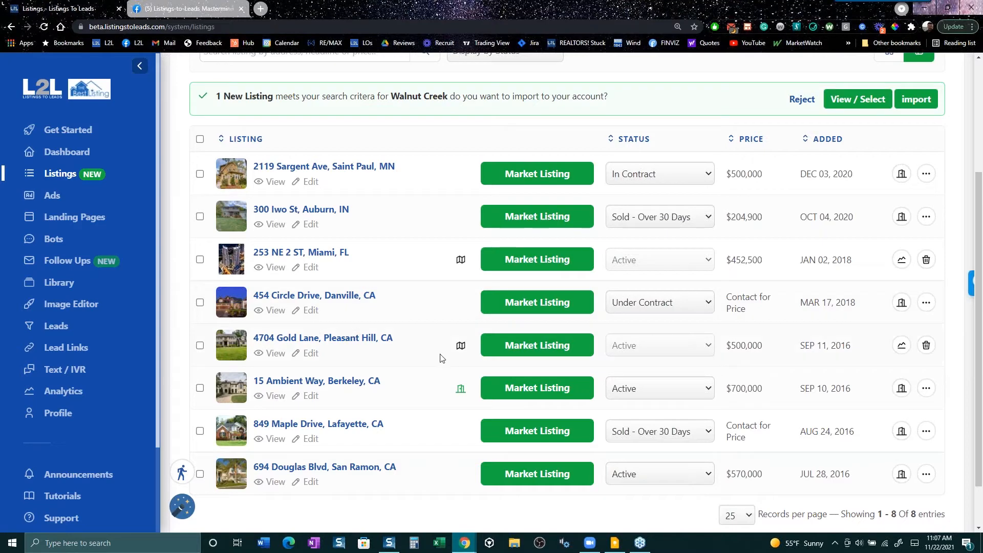
click(513, 393)
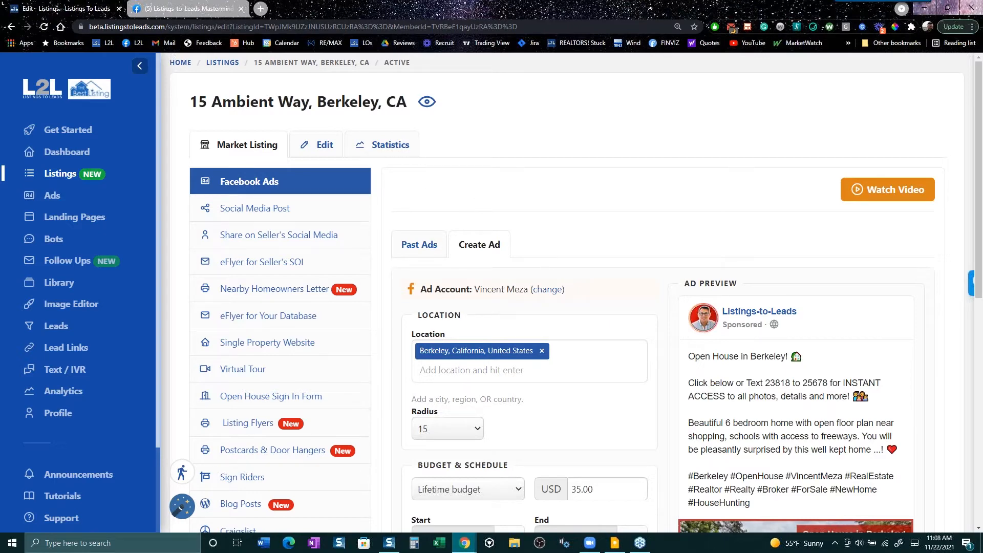
- Review the Create Ad form and enable Advanced Options to show instant form and page settings
scroll(579, 293, down, 3)
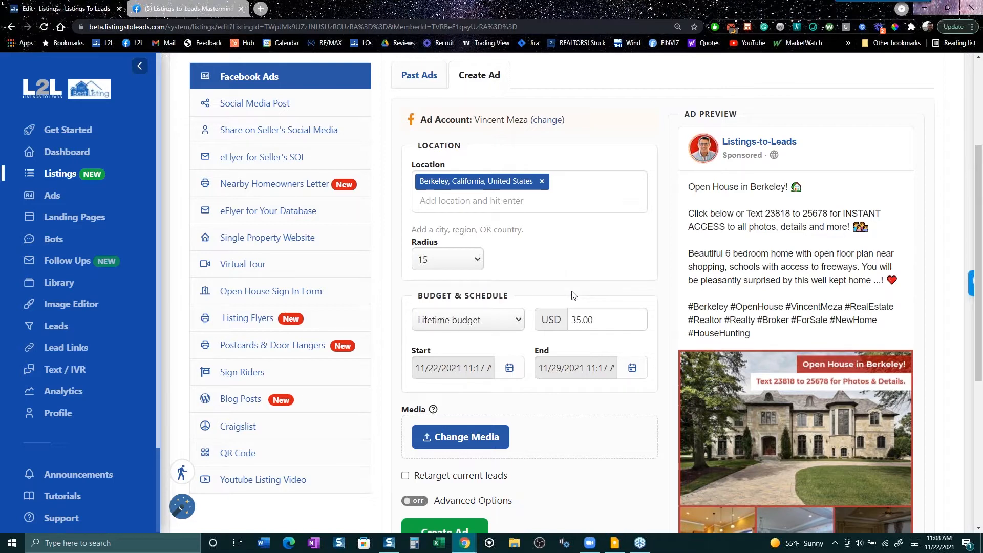
scroll(573, 296, down, 2)
scroll(573, 296, down, 3)
scroll(448, 371, up, 1)
scroll(448, 372, down, 1)
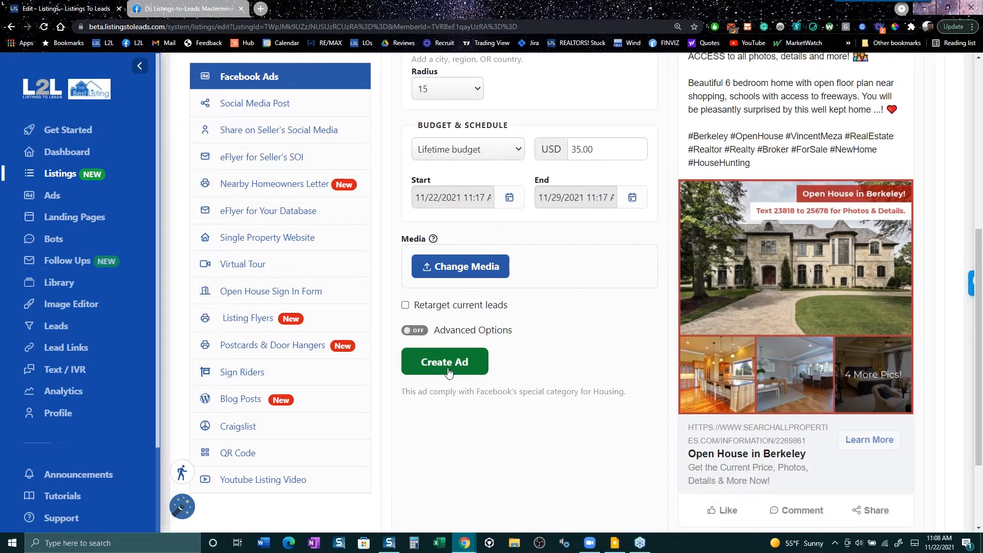
scroll(605, 374, up, 3)
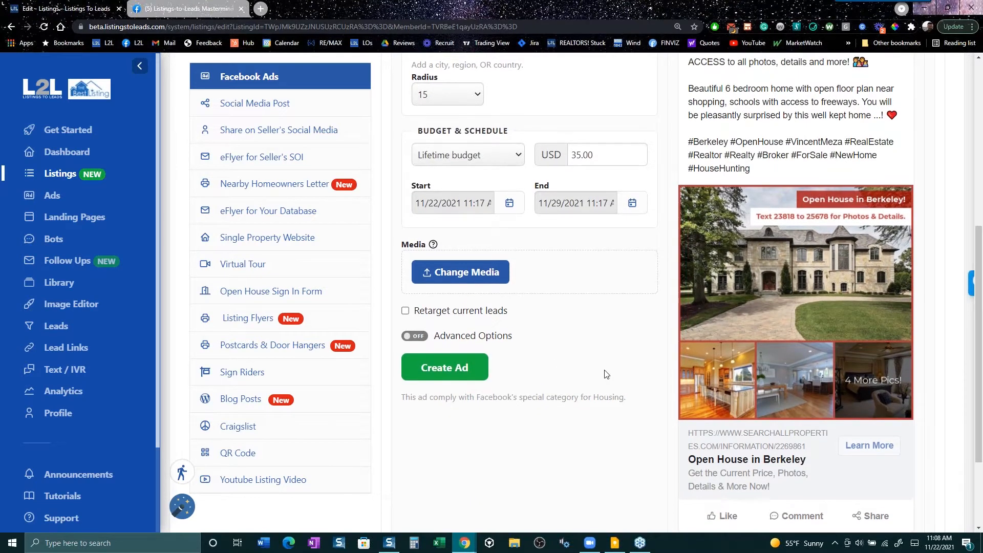
scroll(605, 374, up, 1)
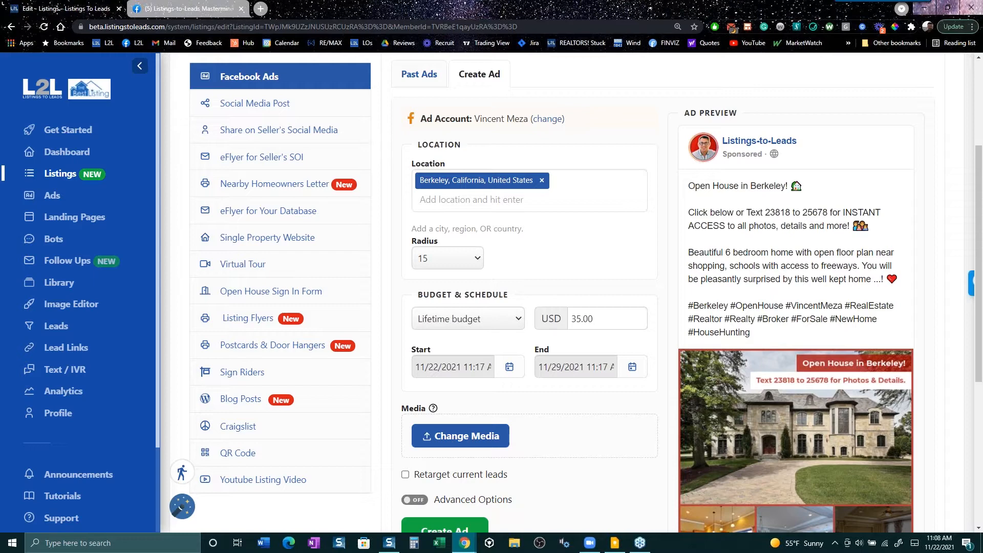
scroll(576, 367, right, 1)
scroll(563, 292, up, 3)
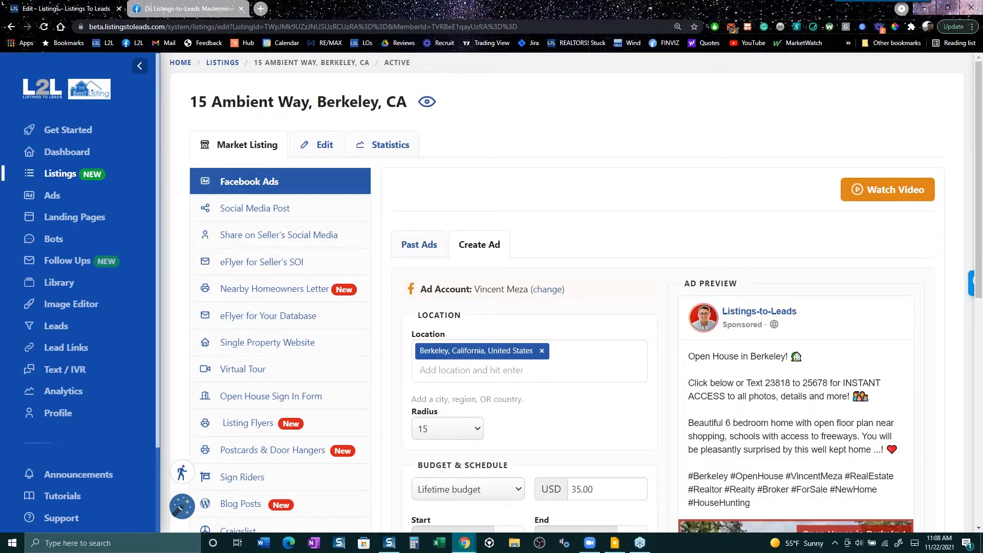
scroll(563, 292, down, 3)
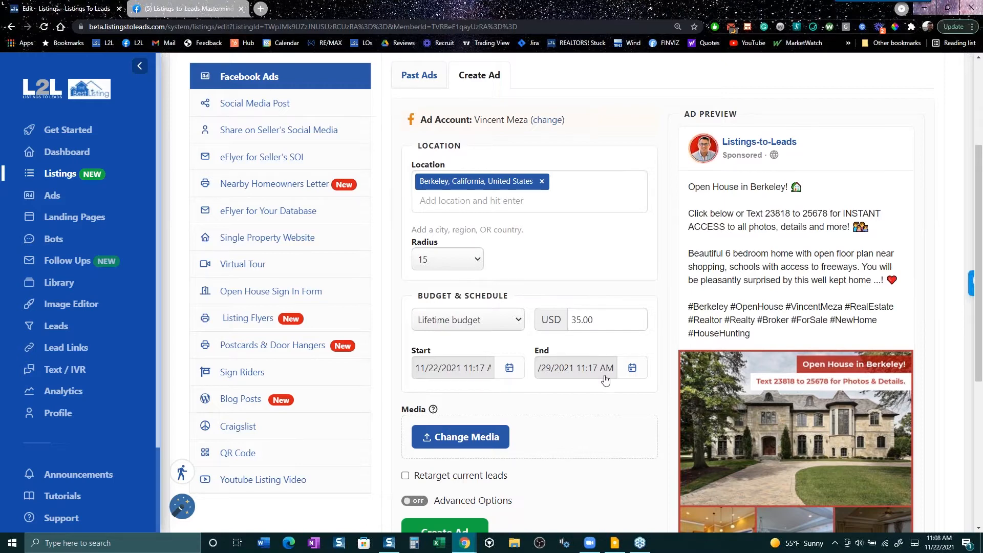
scroll(692, 297, down, 3)
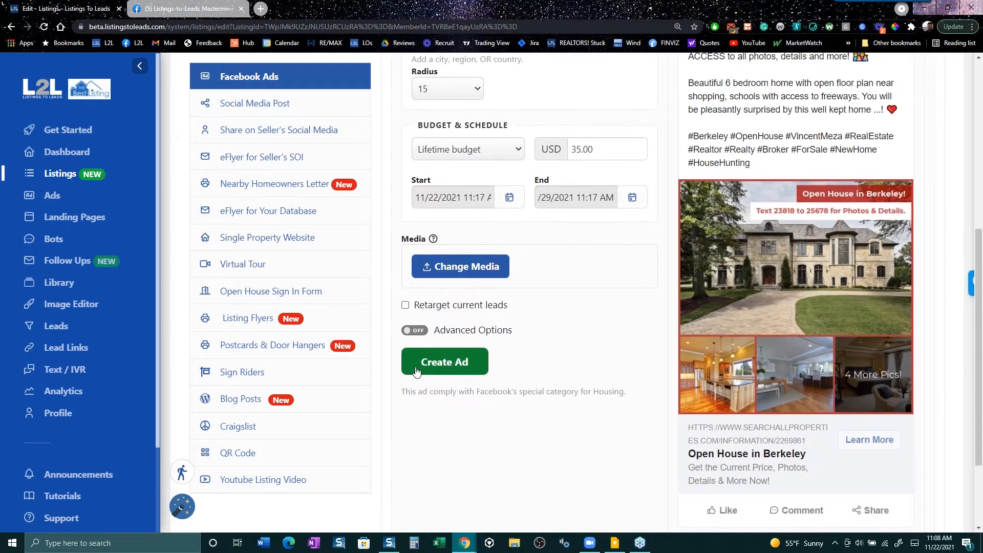
scroll(573, 425, up, 3)
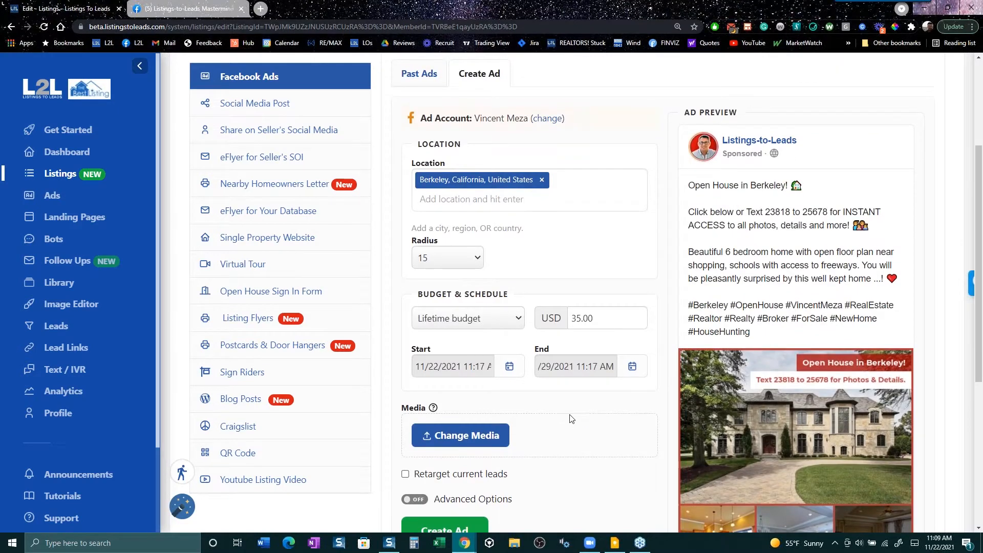
scroll(573, 416, down, 5)
scroll(575, 414, down, 1)
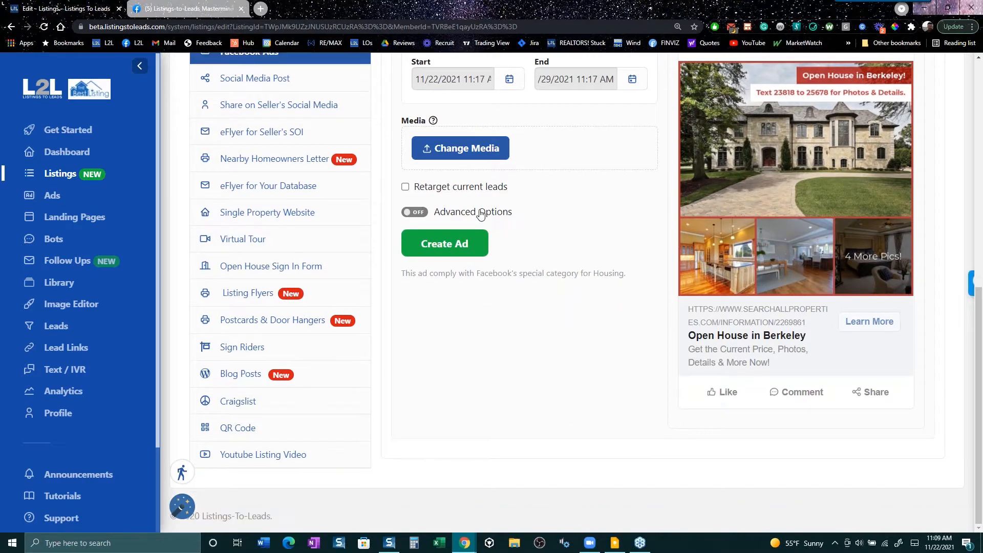
click(481, 214)
- Make the primary text's first line read 'Open House in Berkeley! GREAT SCHOOLS!!'
scroll(680, 263, up, 3)
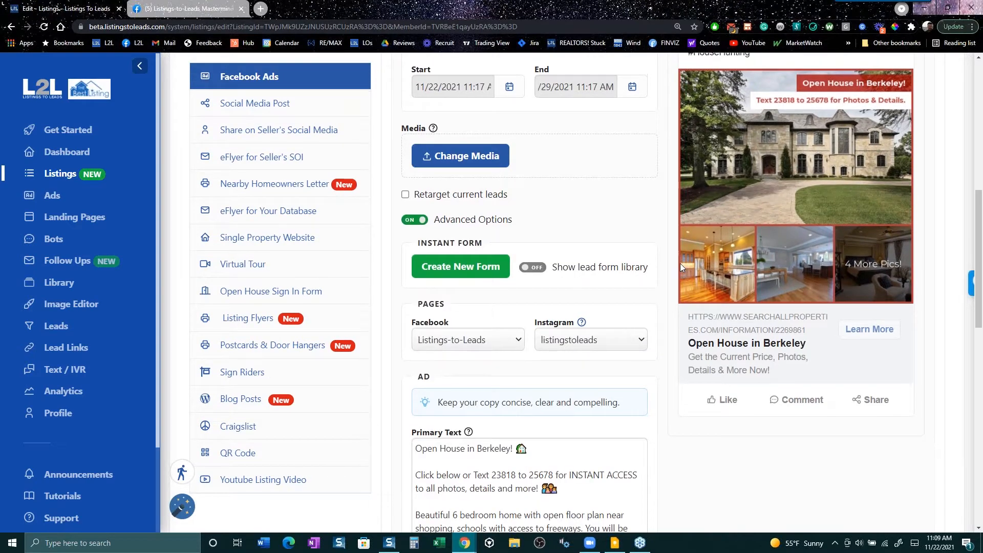
scroll(680, 262, up, 4)
drag(700, 238, 857, 343)
scroll(640, 455, down, 6)
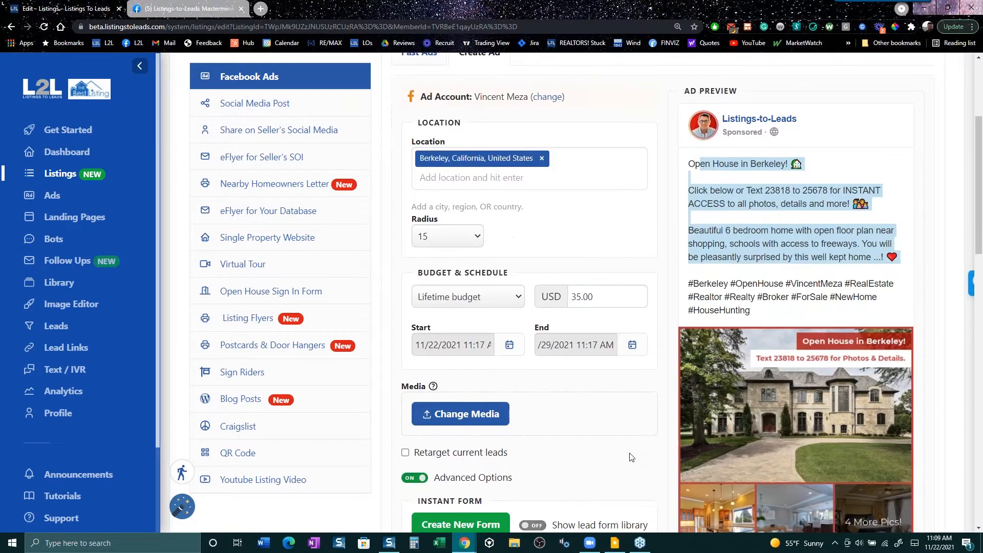
scroll(554, 264, down, 4)
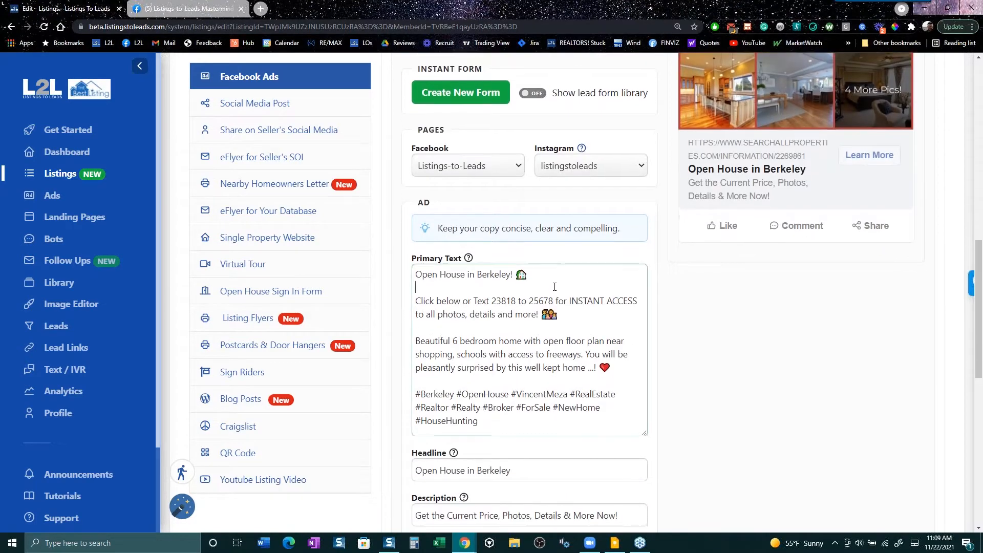
click(555, 265)
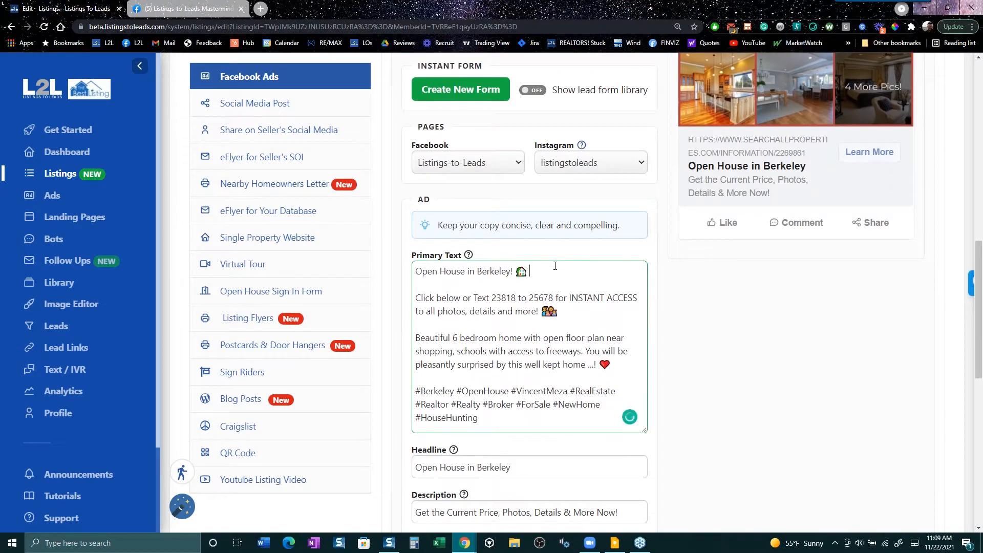
text(GREAT SCHOOLS!!)
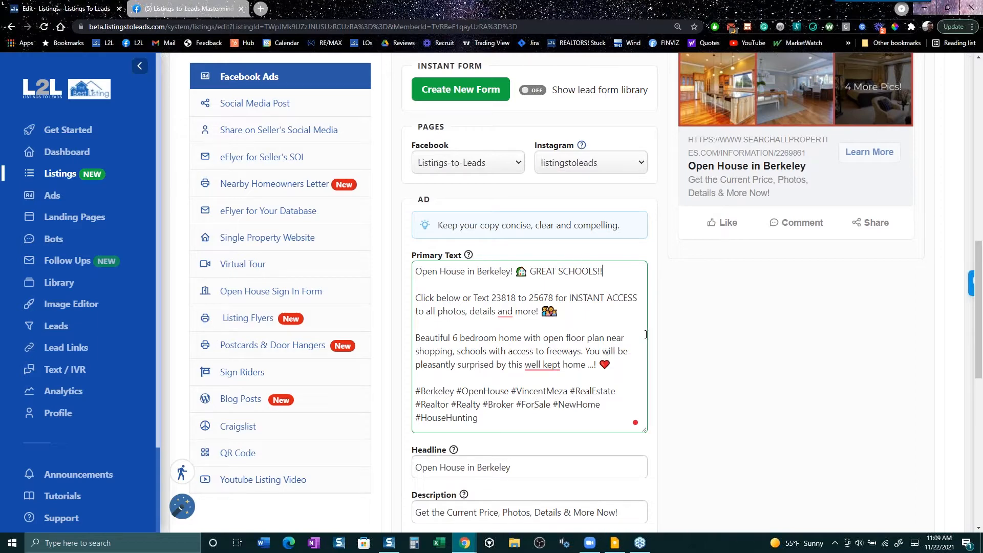
scroll(647, 335, up, 6)
scroll(799, 297, up, 4)
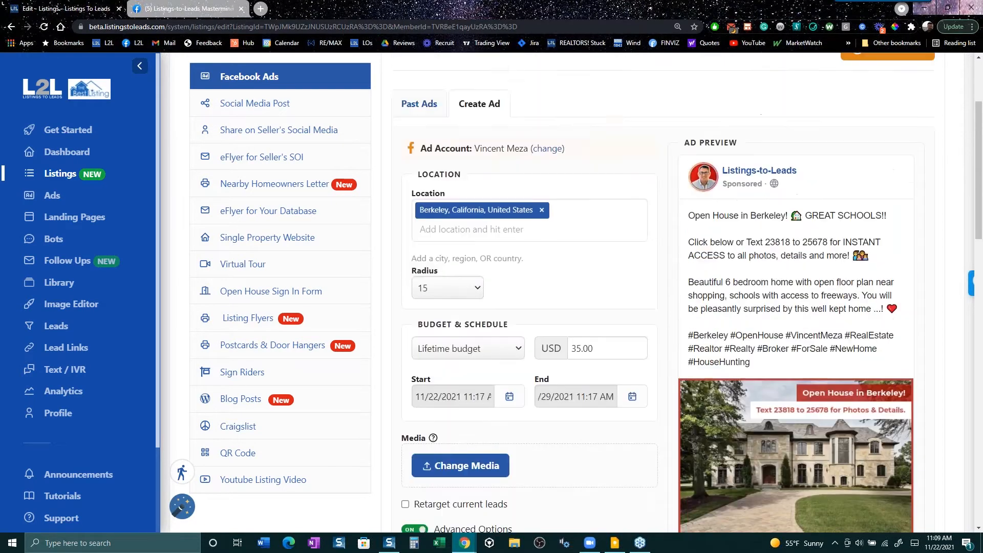
- Check the Berkeley ad's radius 15 and $35 lifetime budget, then go to the Facebook Mastermind Group tab
drag(883, 238, 805, 240)
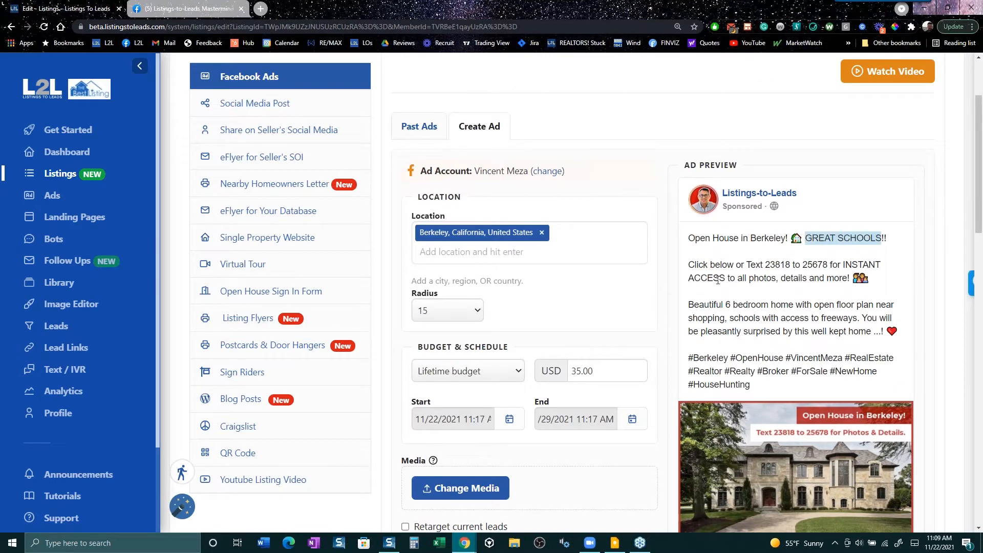
scroll(544, 293, down, 3)
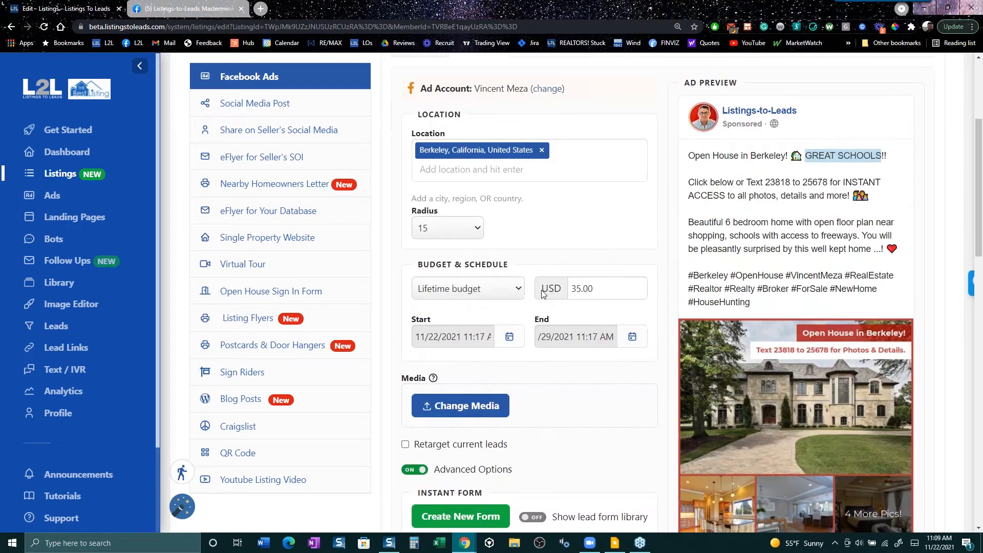
scroll(544, 294, down, 18)
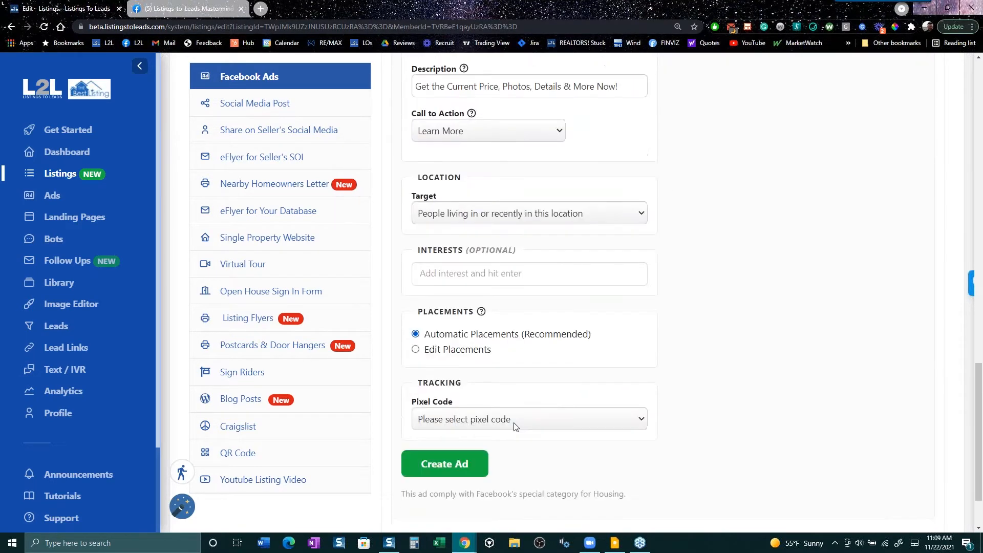
scroll(543, 406, down, 2)
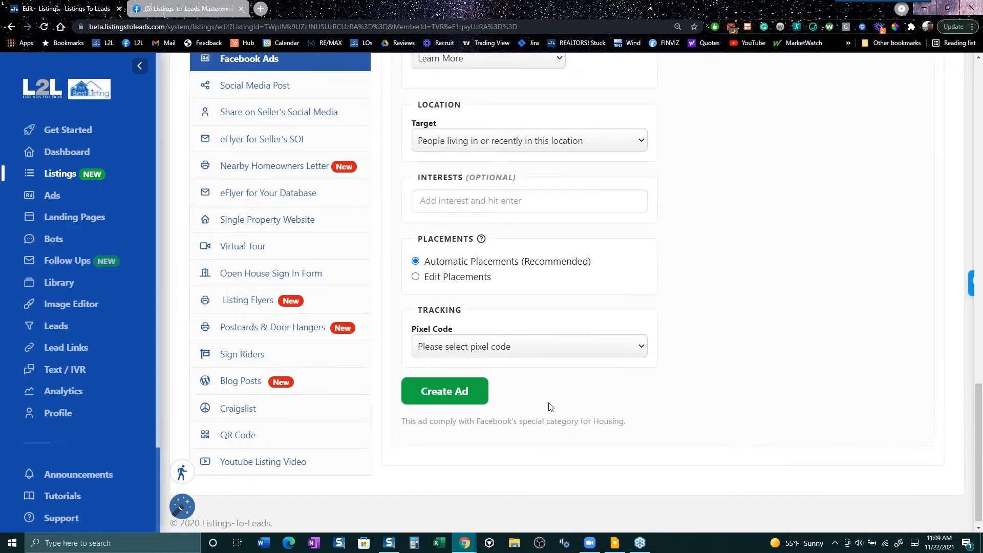
scroll(550, 406, up, 6)
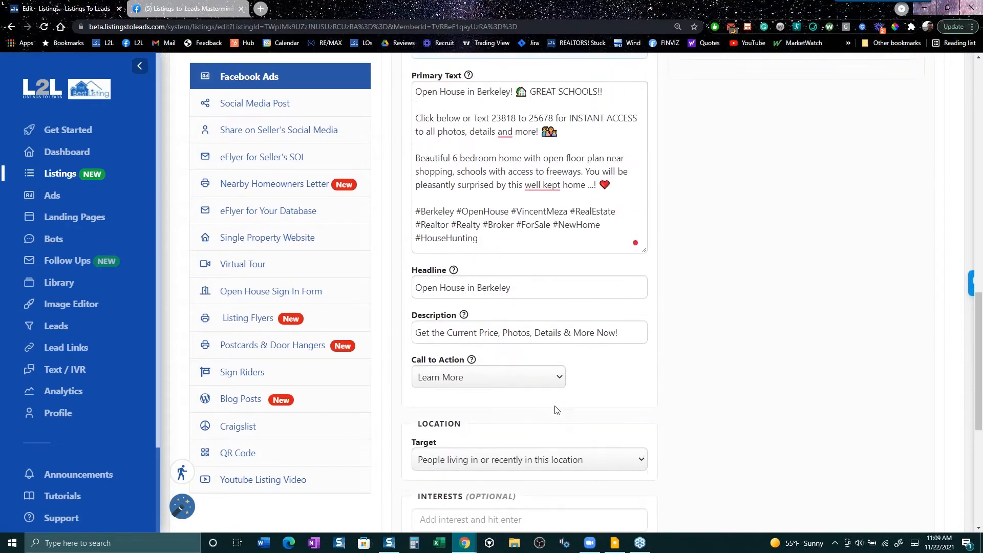
scroll(551, 407, up, 9)
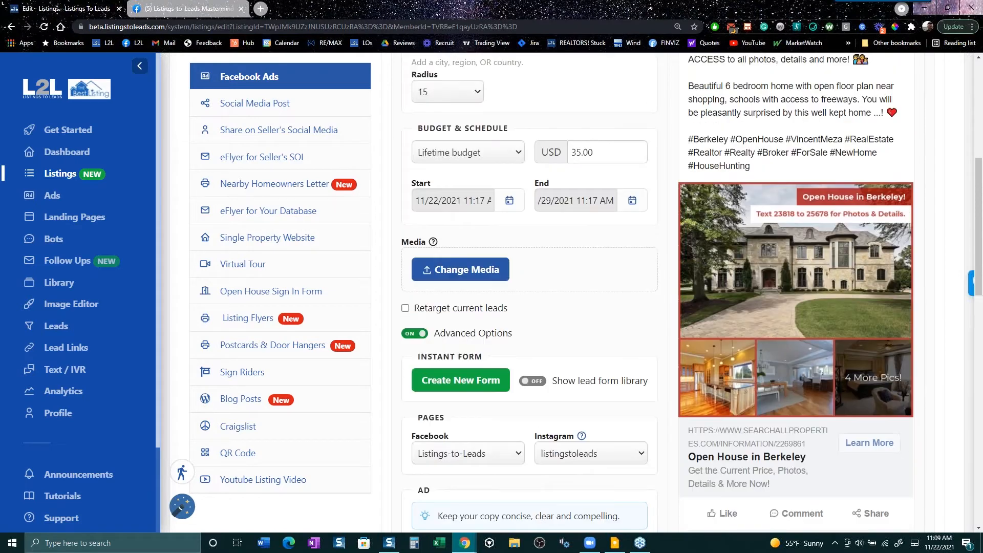
scroll(563, 410, up, 1)
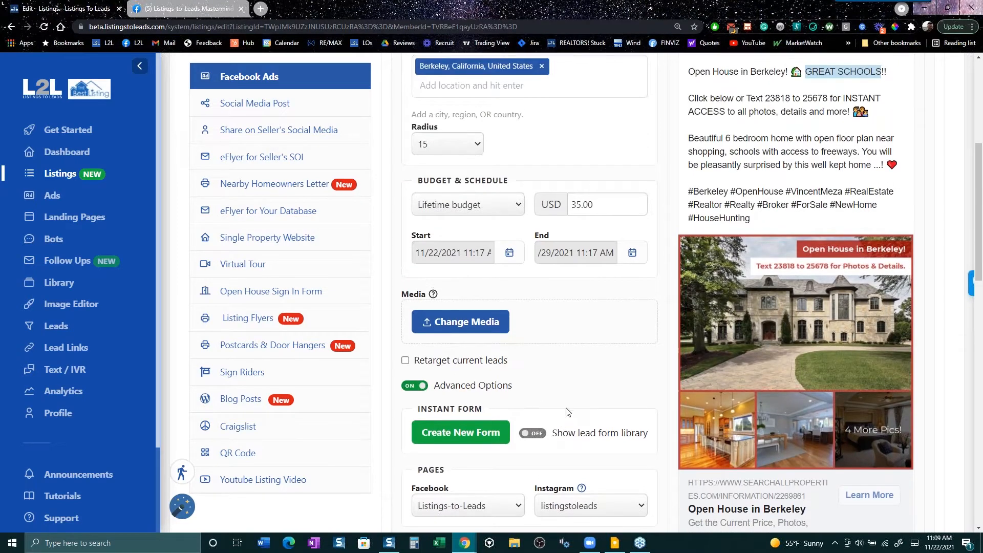
scroll(568, 413, down, 6)
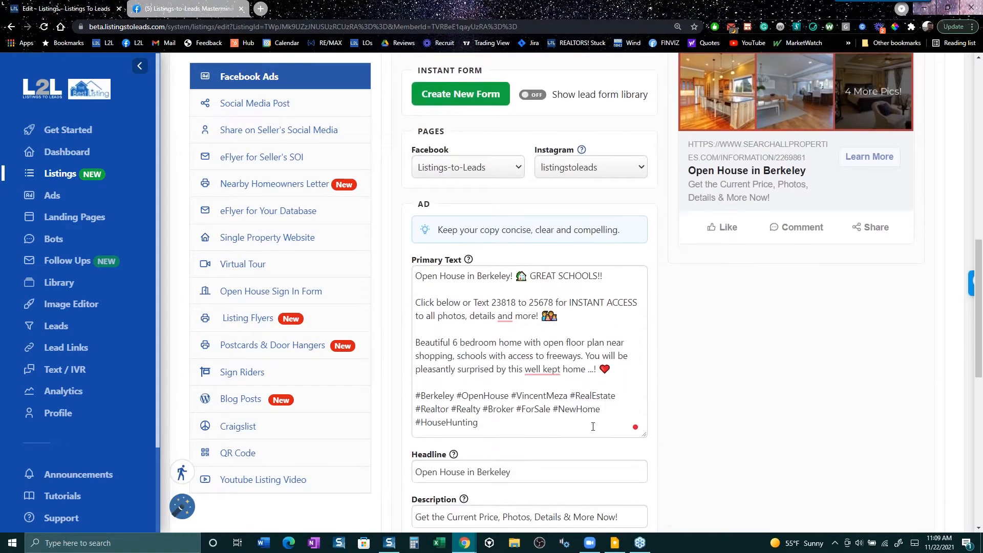
scroll(601, 427, down, 6)
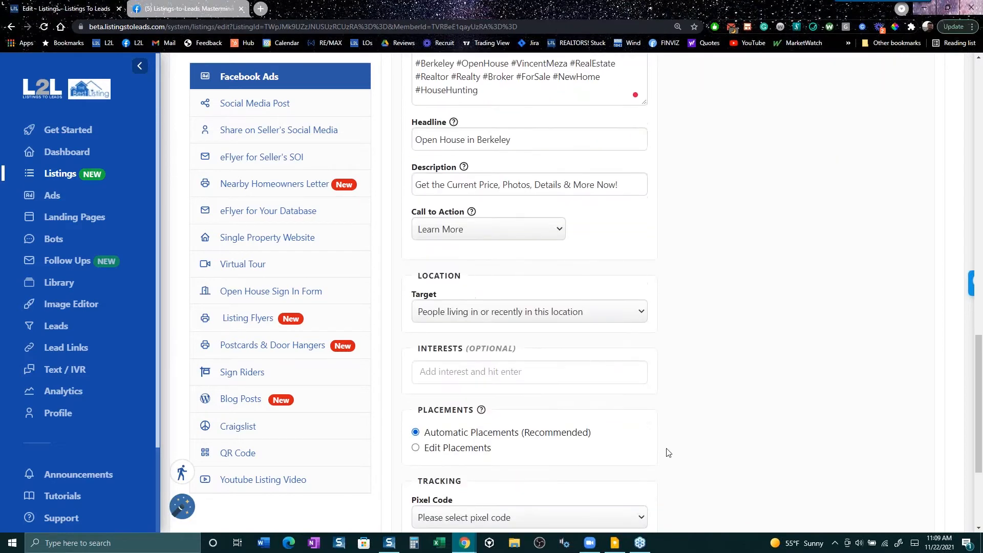
scroll(660, 439, up, 7)
scroll(661, 439, up, 8)
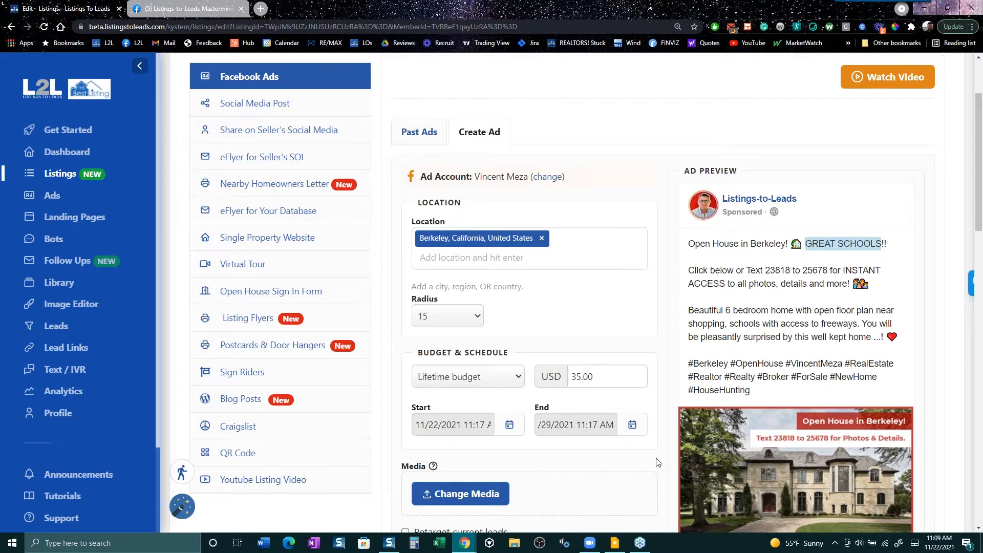
drag(787, 221, 738, 204)
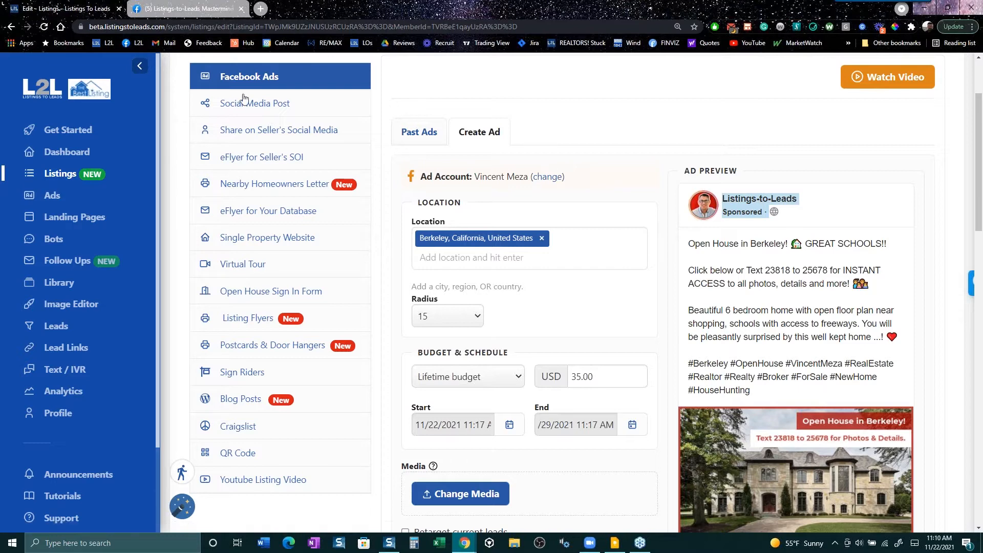
click(193, 9)
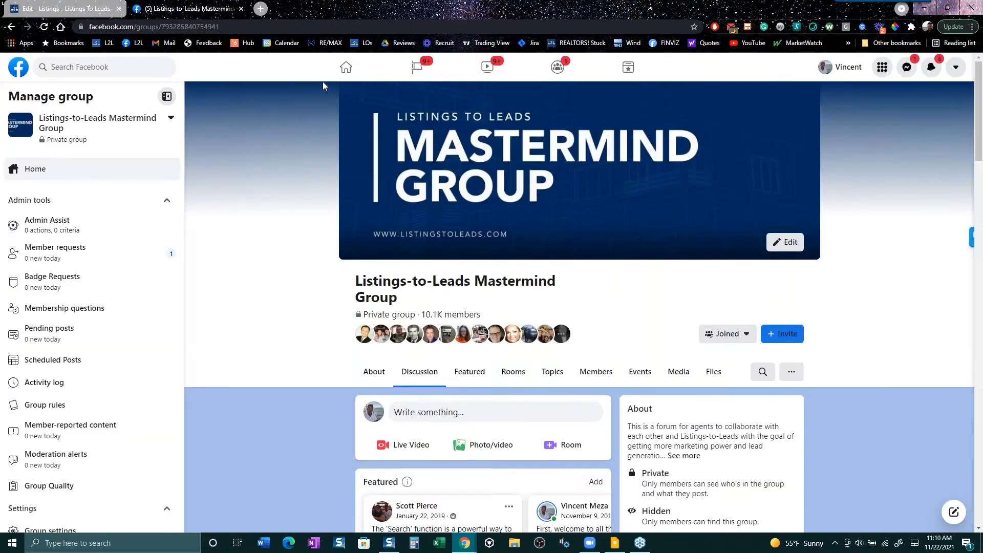
- Browse the Facebook home news feed, then return to the Berkeley open-house ad editor
click(347, 67)
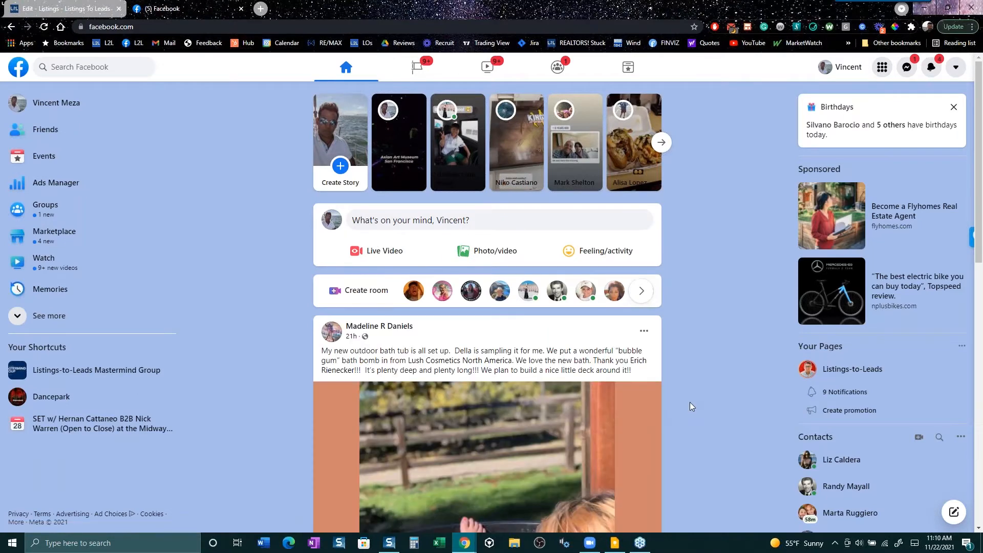
scroll(689, 401, down, 3)
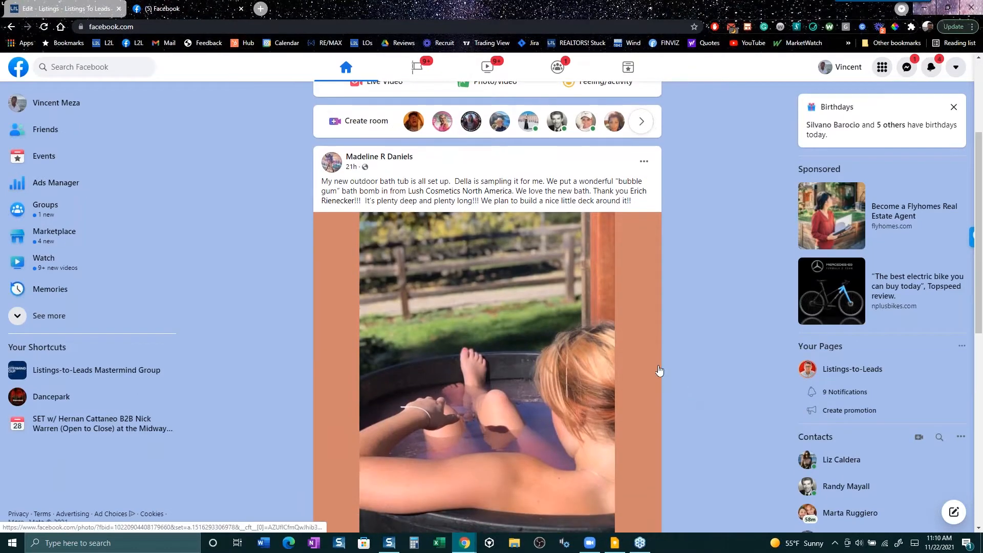
scroll(659, 369, down, 8)
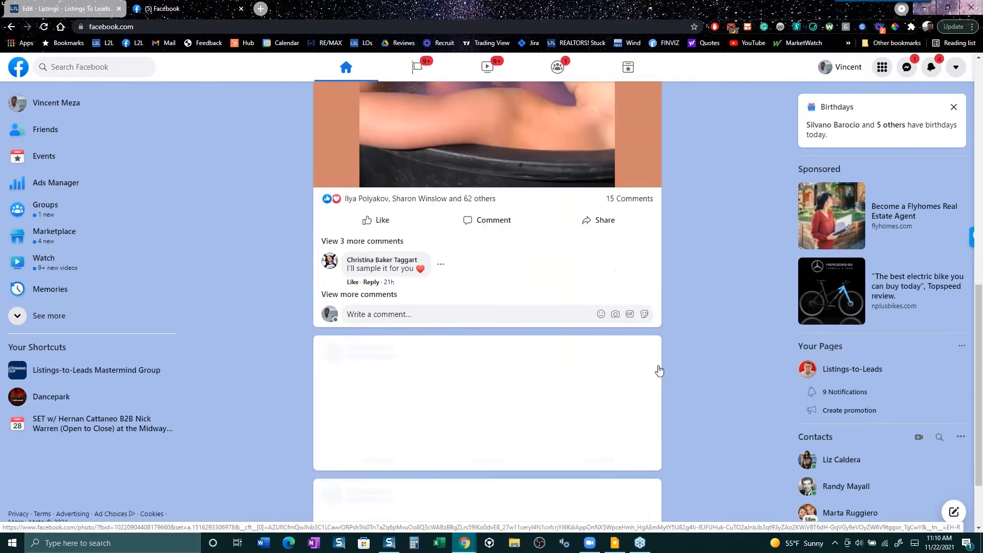
scroll(659, 370, down, 7)
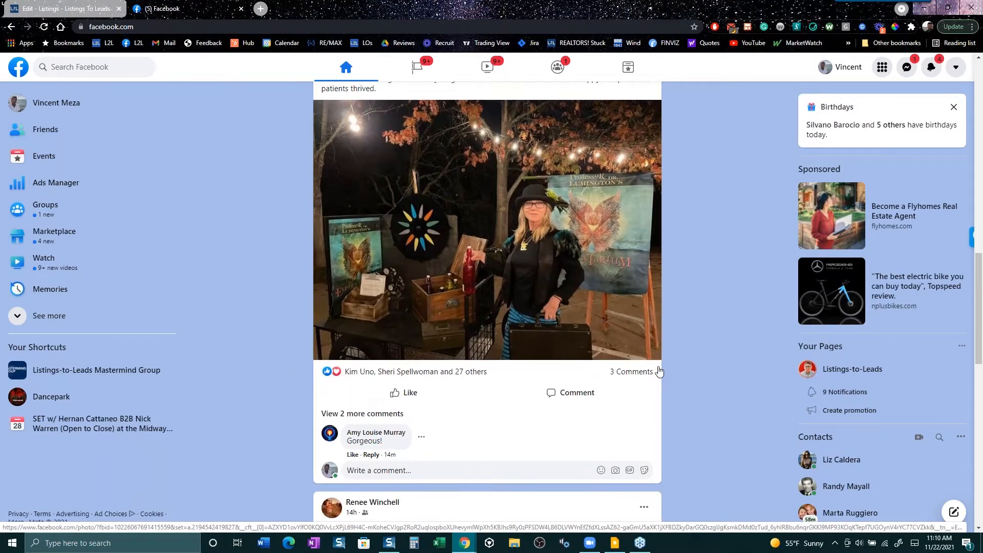
scroll(659, 372, down, 1)
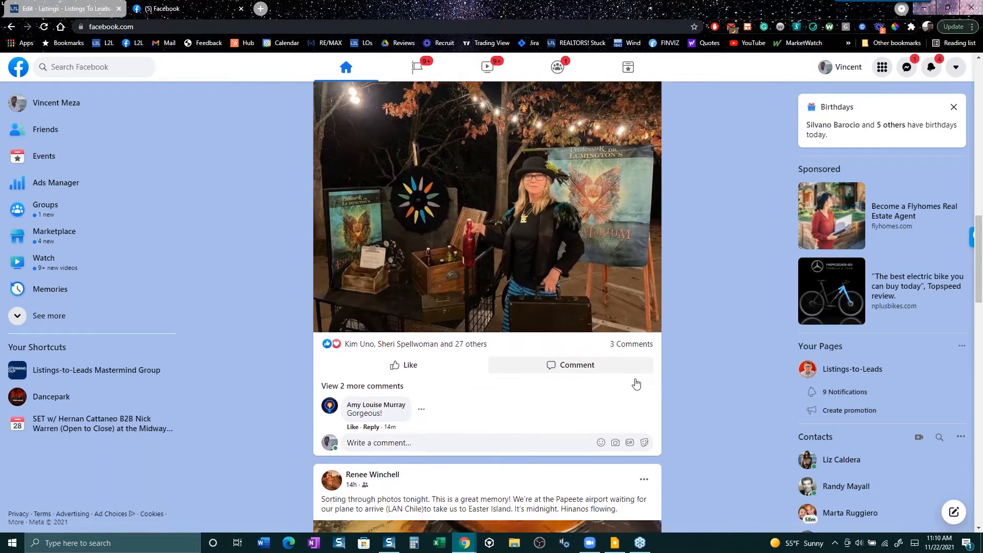
scroll(637, 384, down, 7)
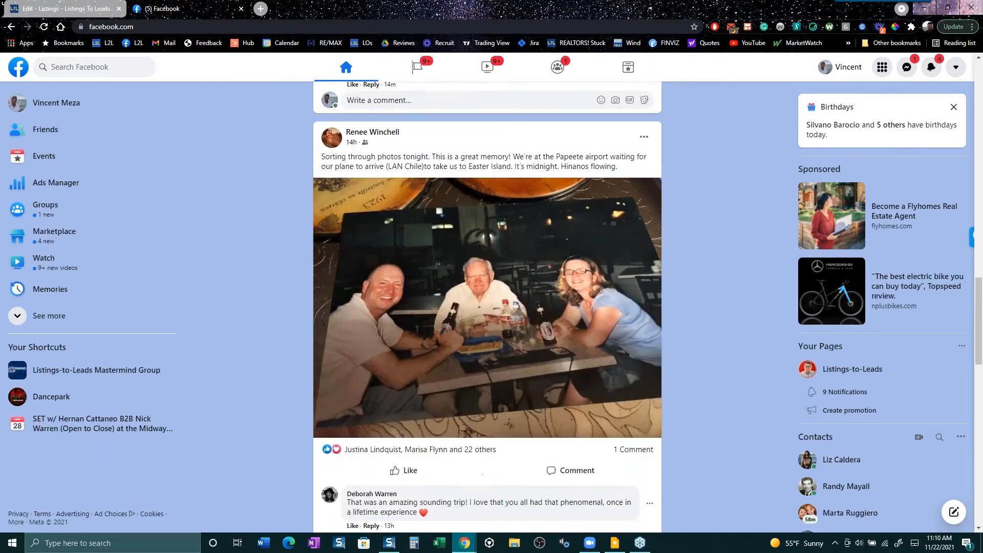
scroll(636, 384, down, 9)
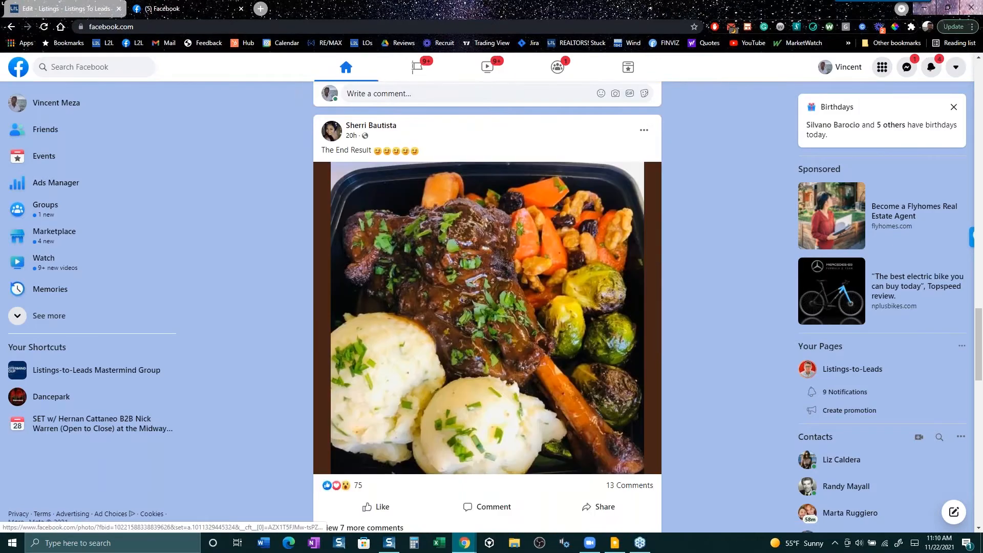
scroll(487, 307, down, 14)
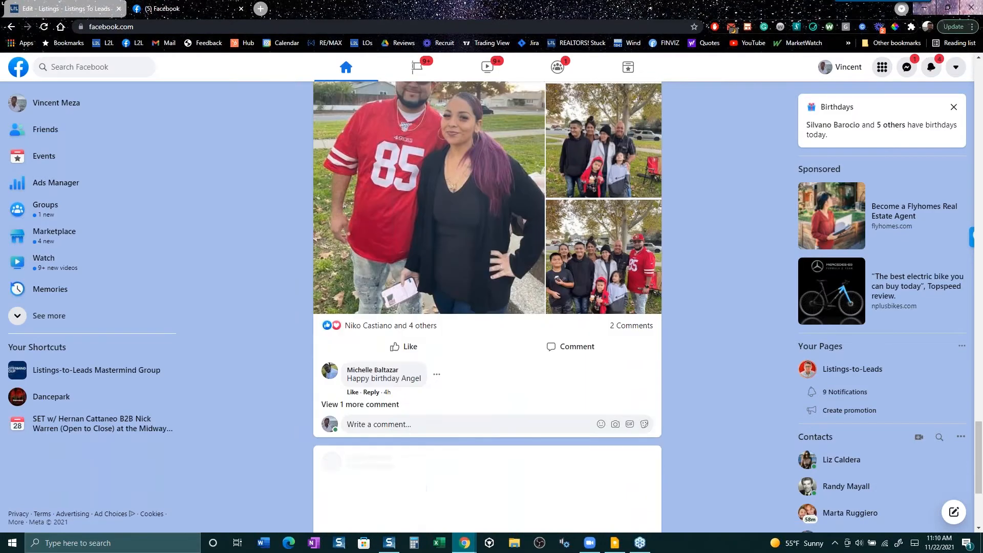
scroll(488, 307, down, 6)
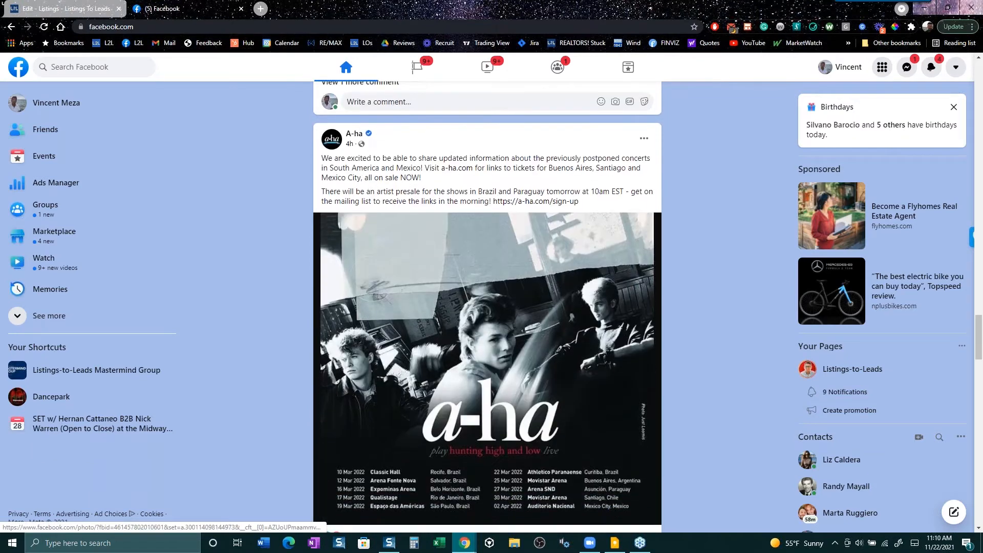
scroll(692, 394, down, 3)
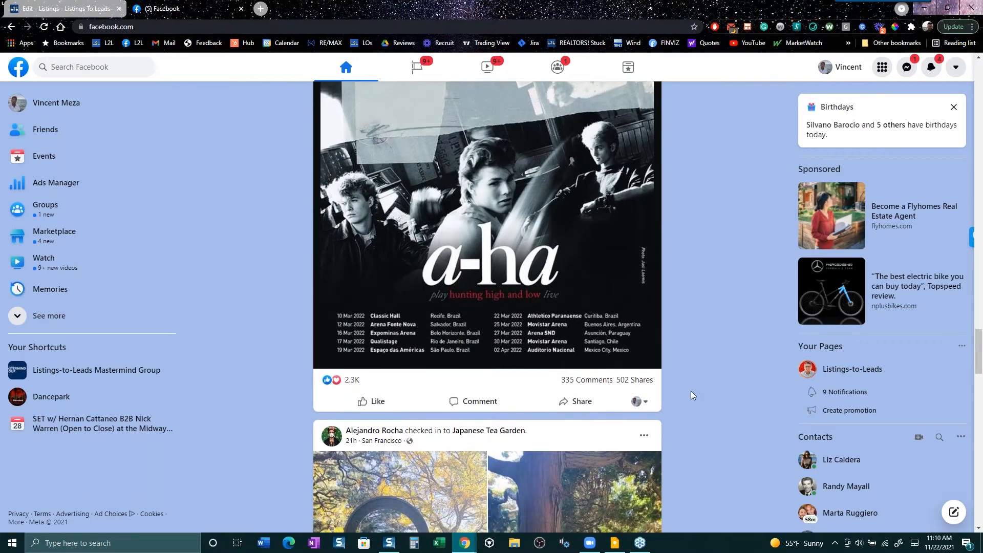
scroll(690, 394, up, 3)
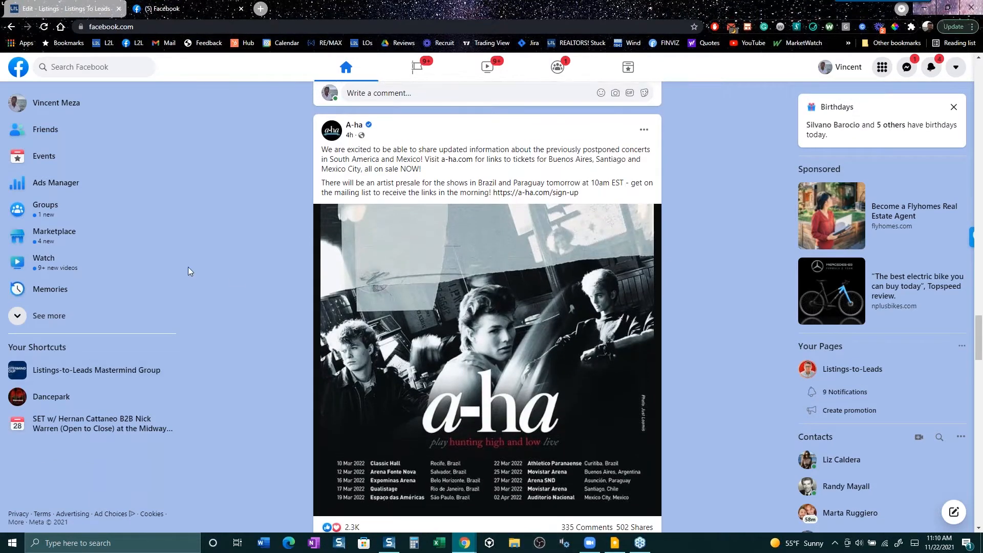
click(44, 9)
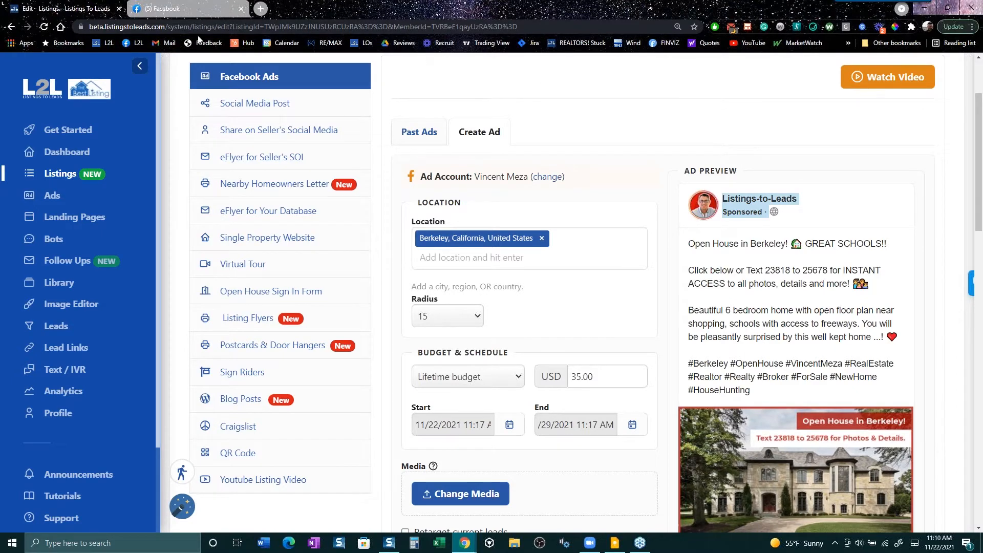
- Glance at Facebook, then open the Berkeley listing's Social Media Post tool in Listings to Leads
click(183, 9)
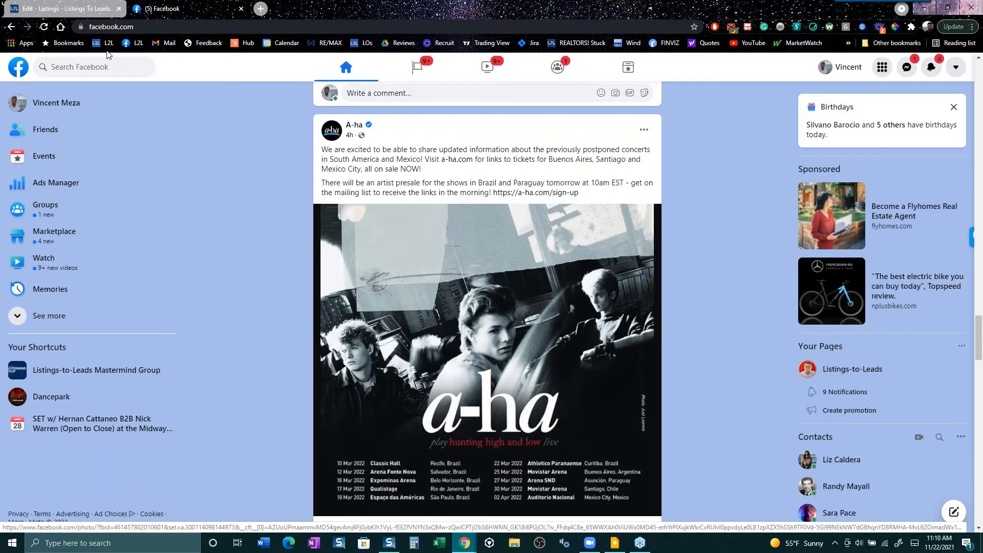
click(78, 9)
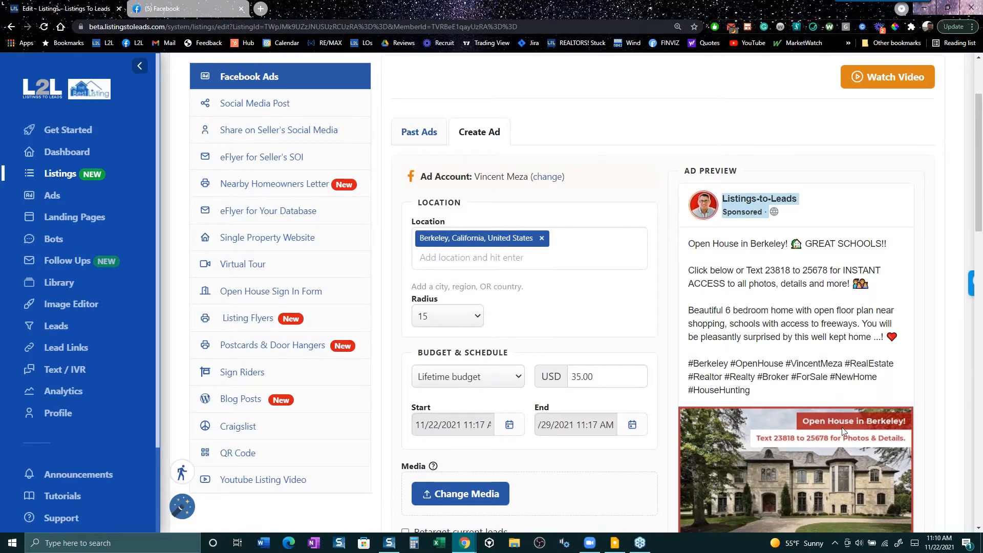
scroll(842, 429, down, 3)
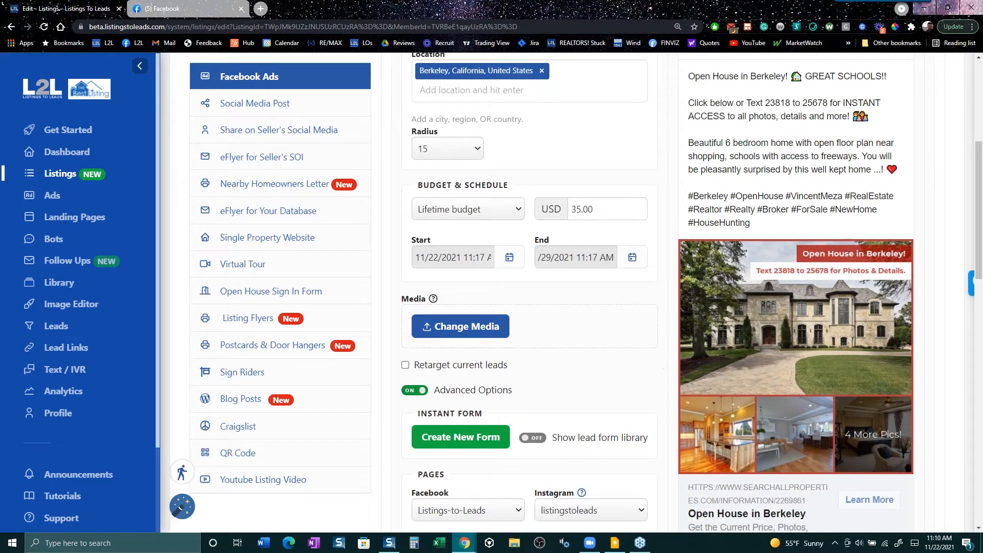
scroll(588, 337, up, 5)
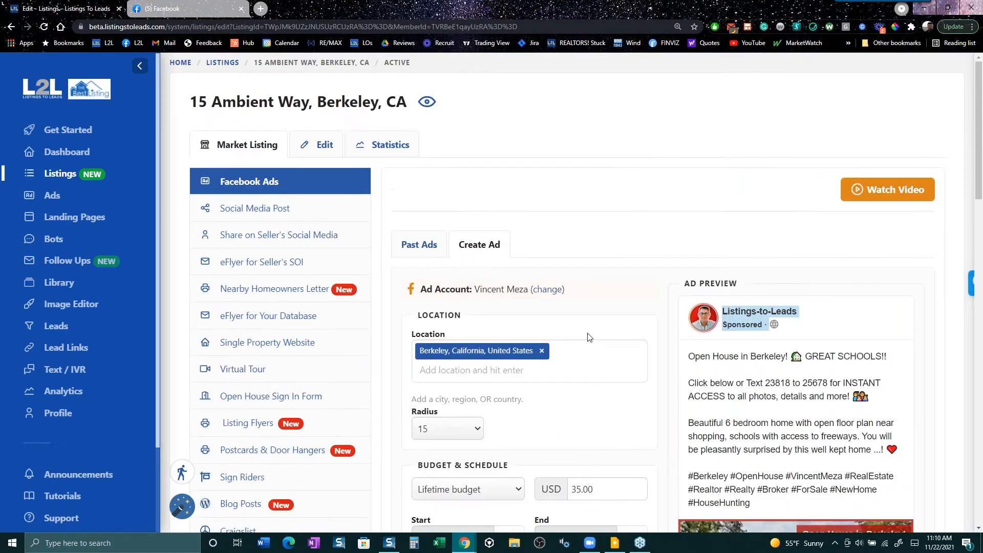
click(259, 207)
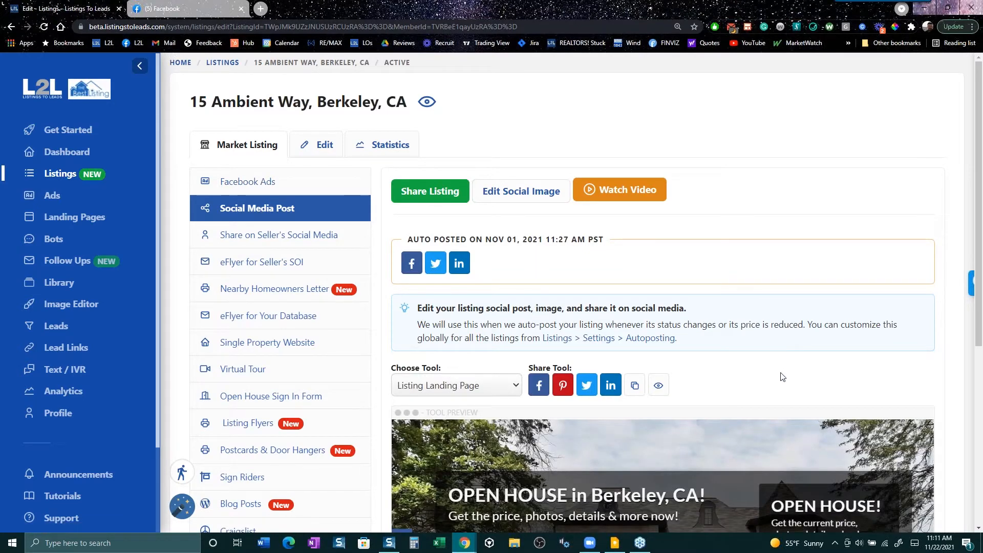
- Open the Berkeley Listing Landing Page live preview, with its open-house countdown, in a new tab
scroll(780, 373, down, 3)
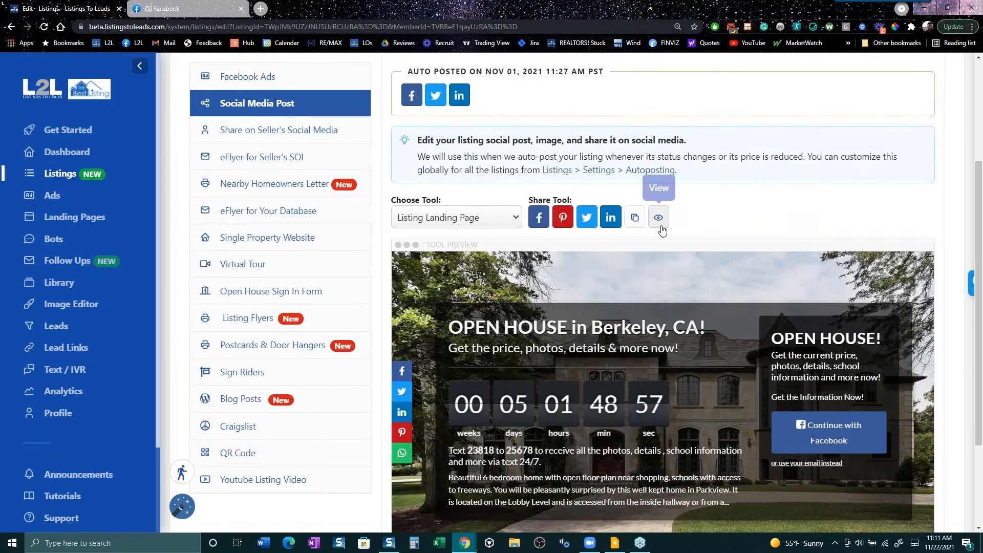
click(658, 227)
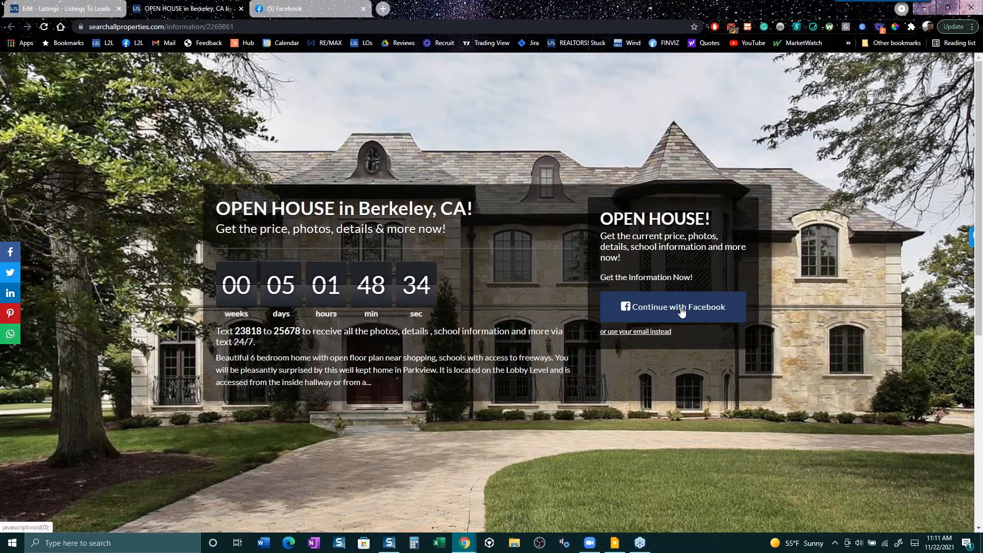
click(681, 310)
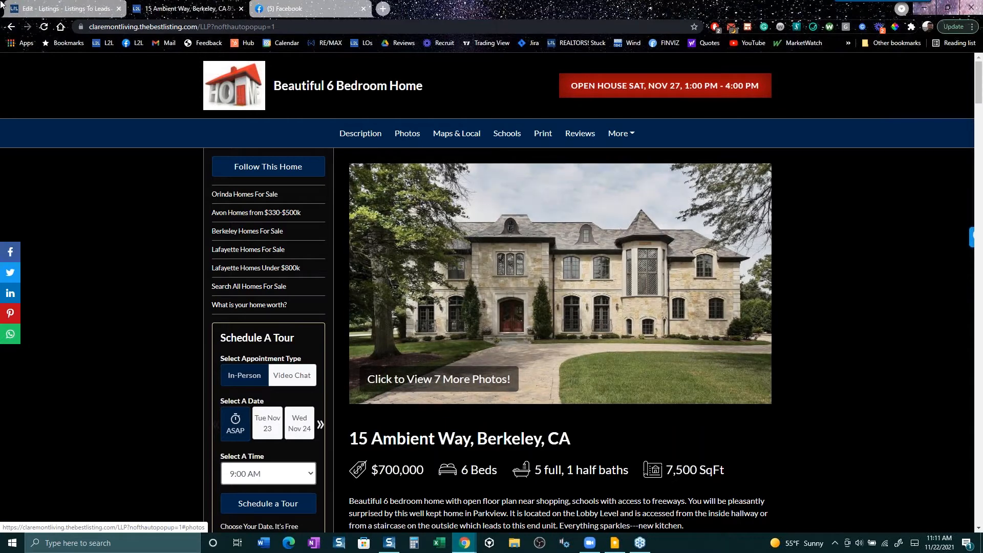
click(103, 7)
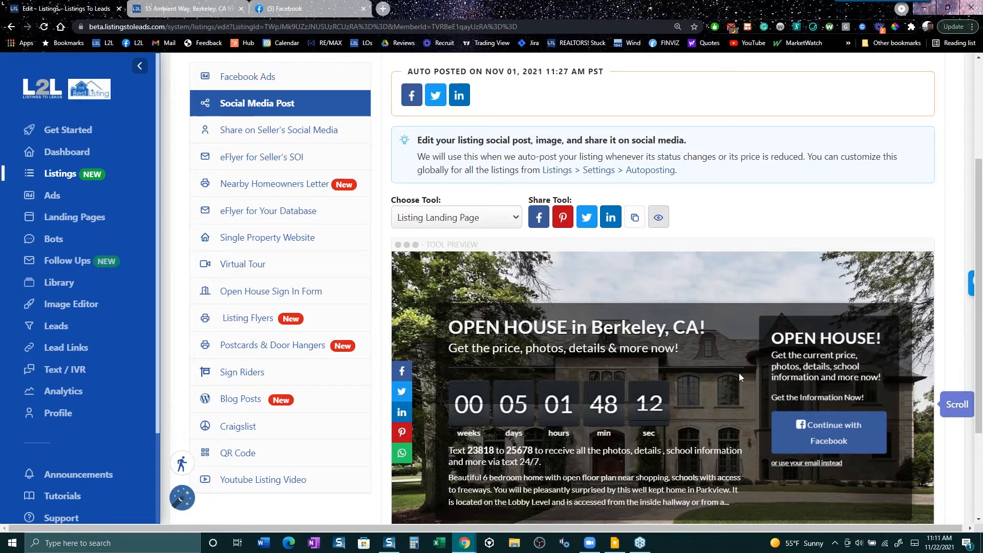
scroll(739, 377, down, 3)
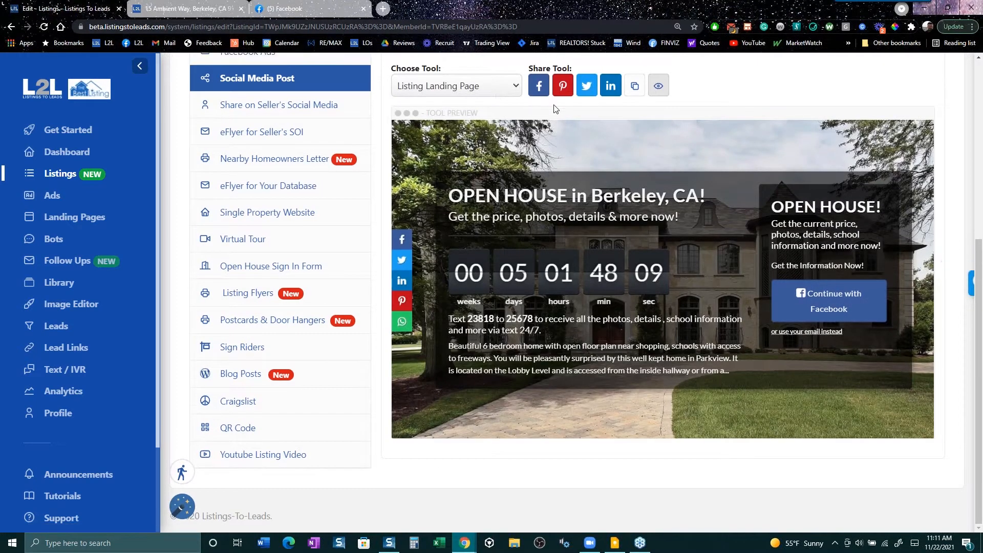
scroll(652, 131, up, 7)
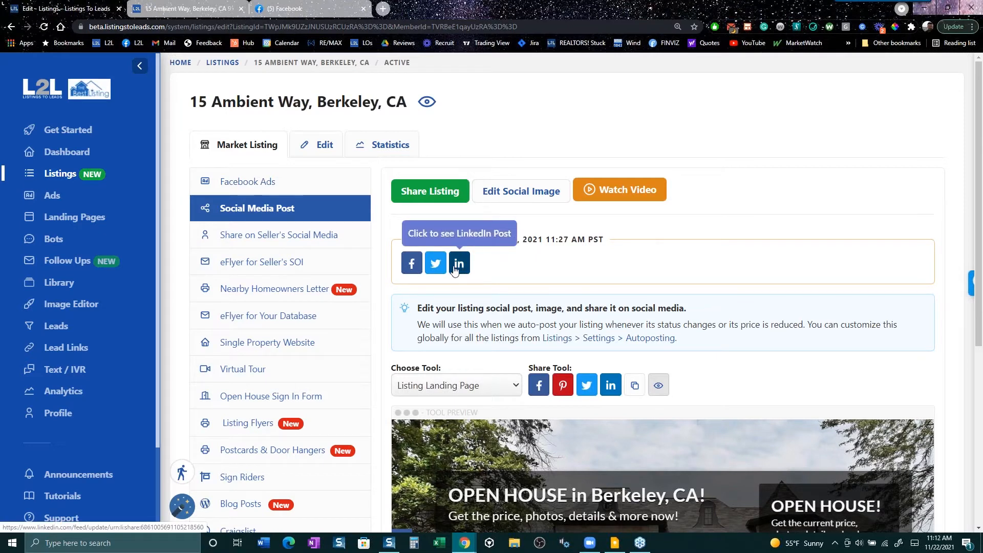
drag(523, 239, 422, 240)
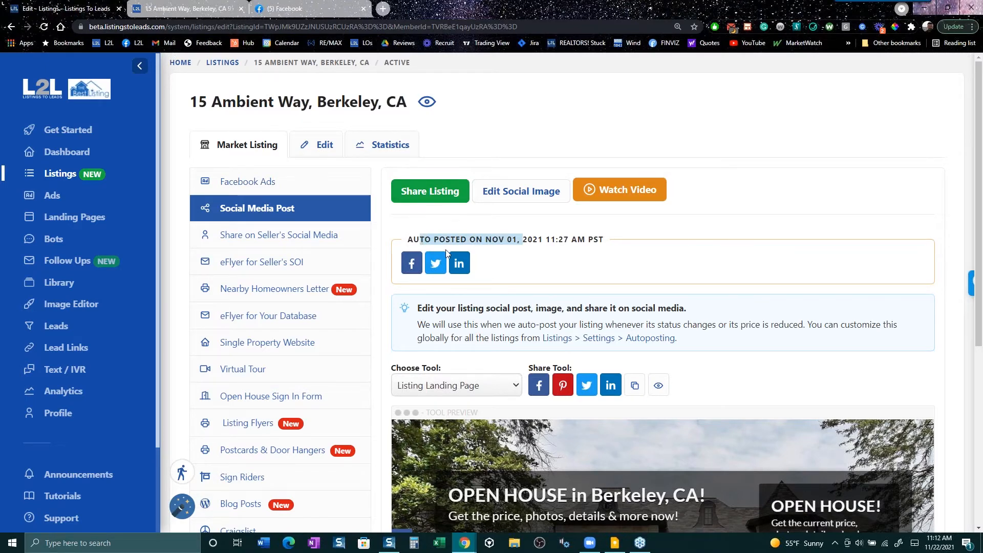
- View the auto-posted 'Open House in Berkeley' LinkedIn post and its landing page, then return to Listings
click(459, 263)
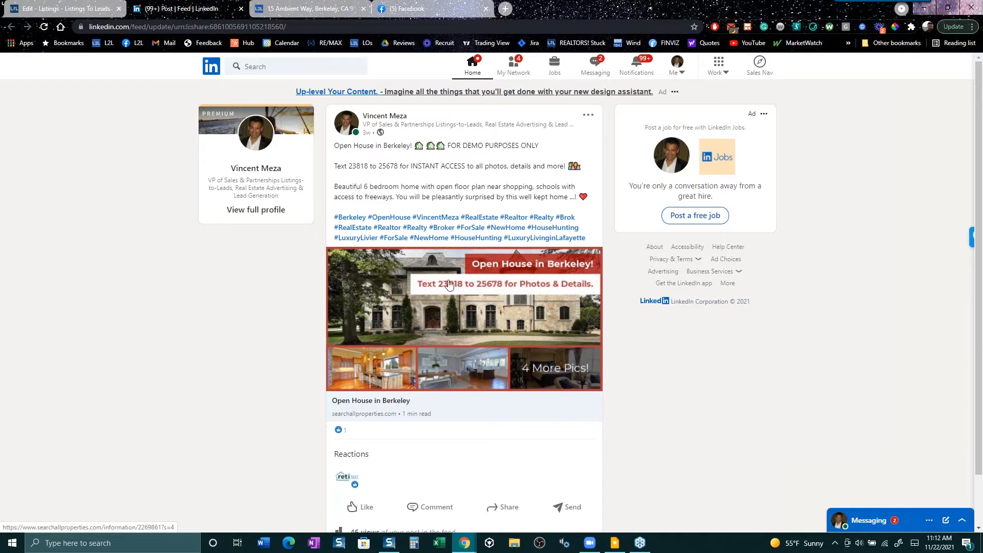
click(452, 309)
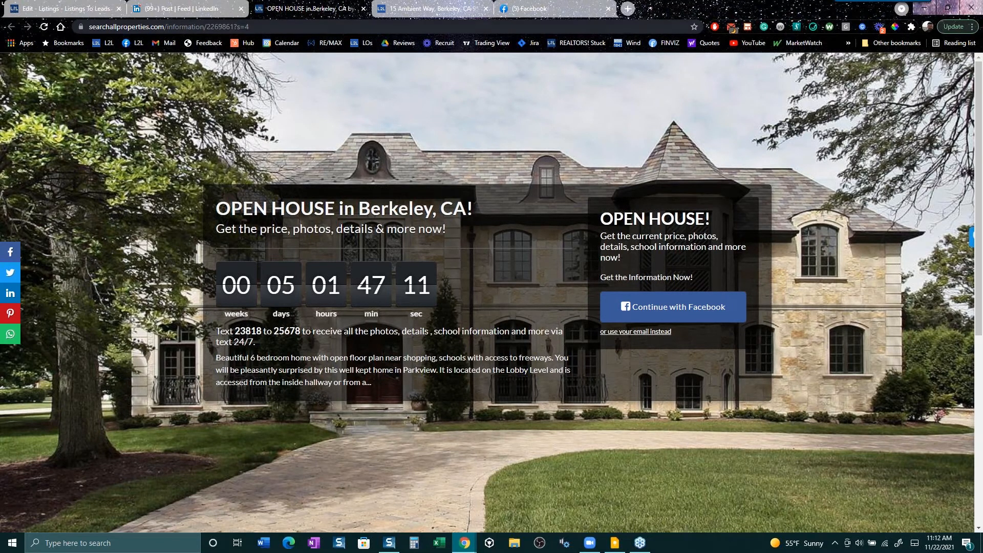
click(364, 9)
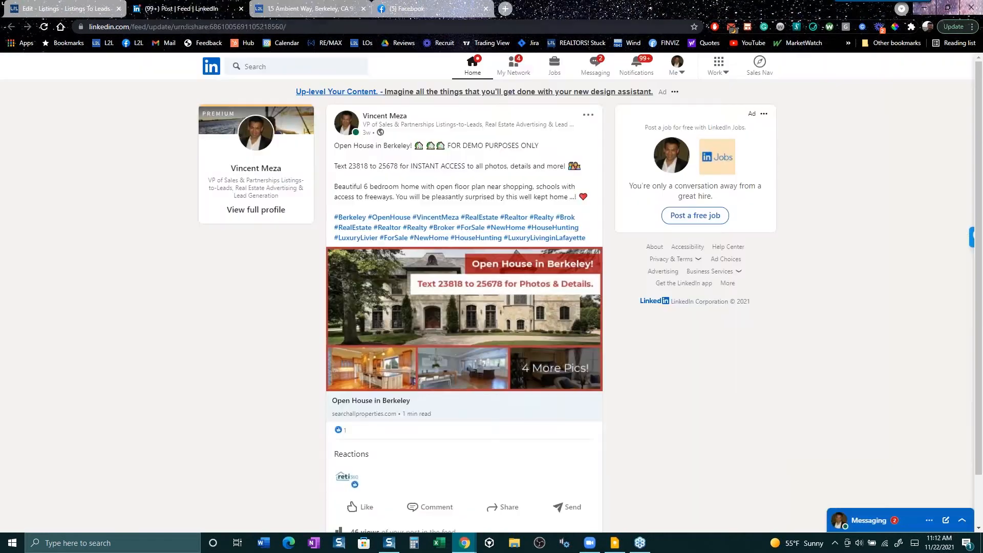
click(76, 5)
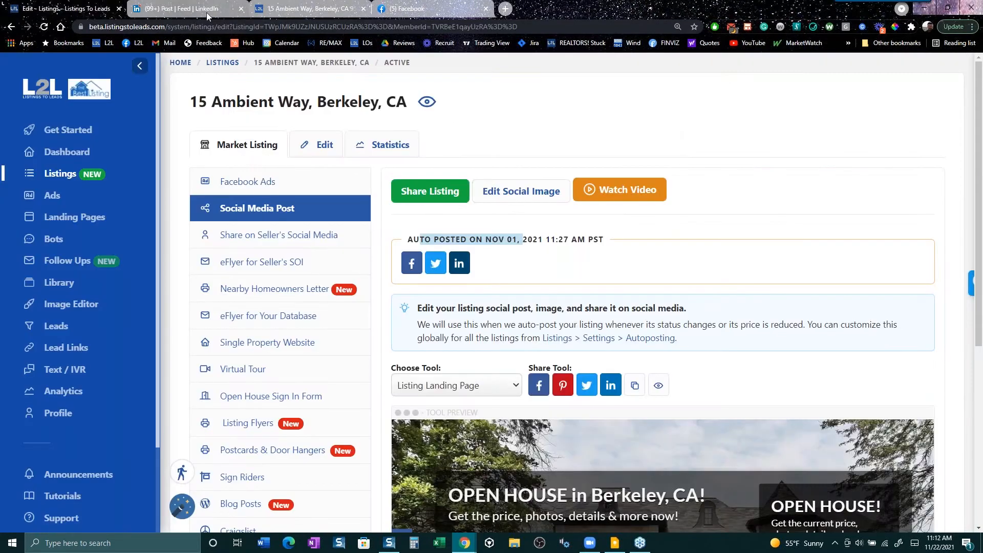
click(241, 9)
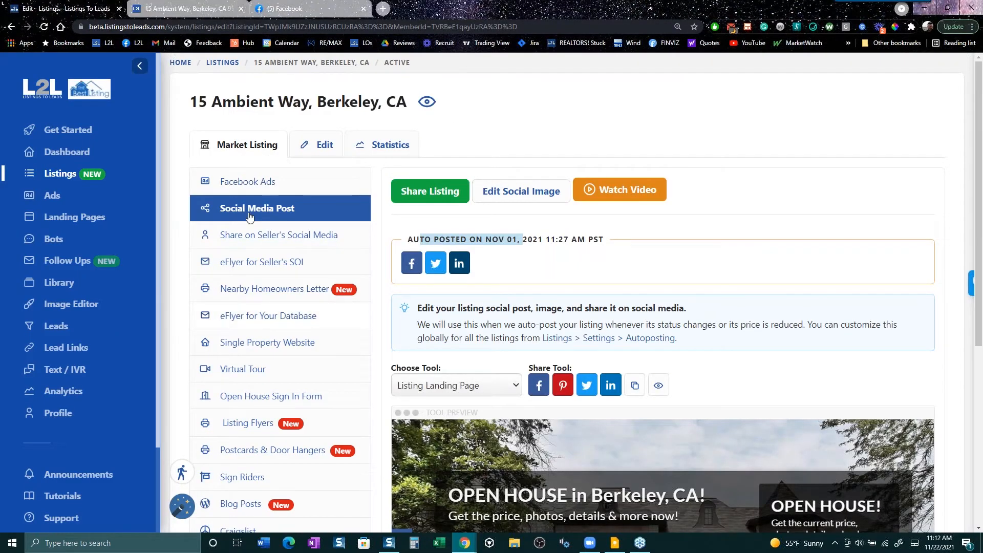
click(266, 239)
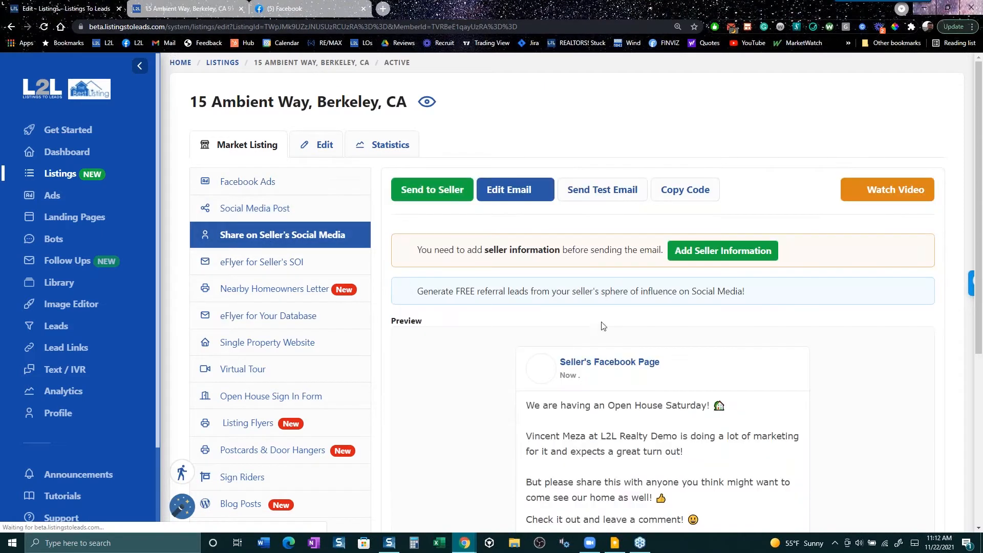
scroll(792, 383, down, 3)
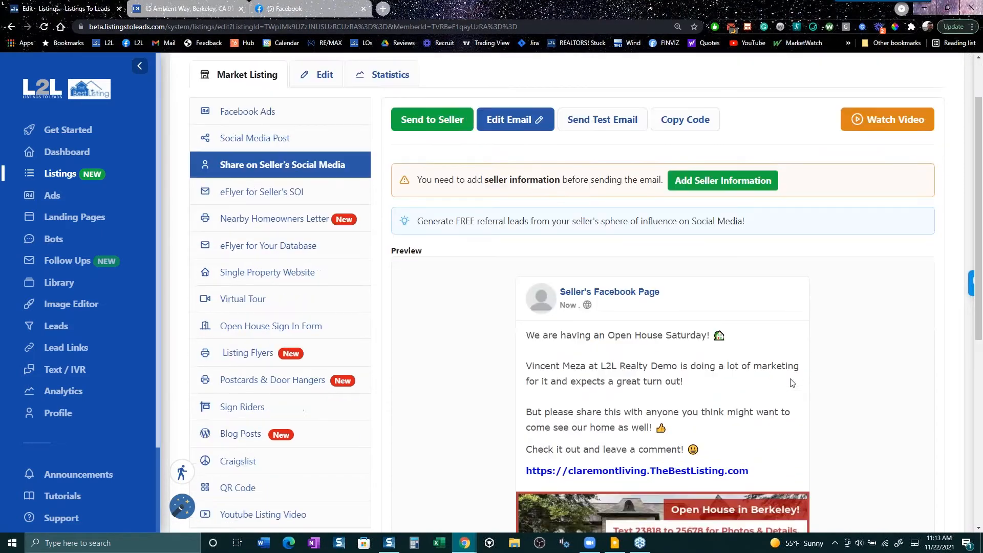
scroll(792, 384, down, 3)
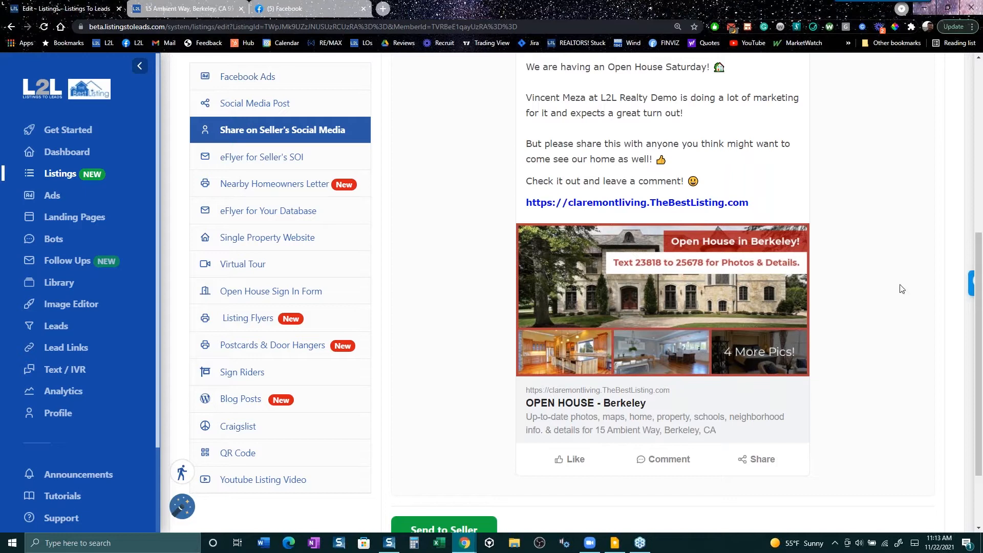
drag(982, 289, 981, 288)
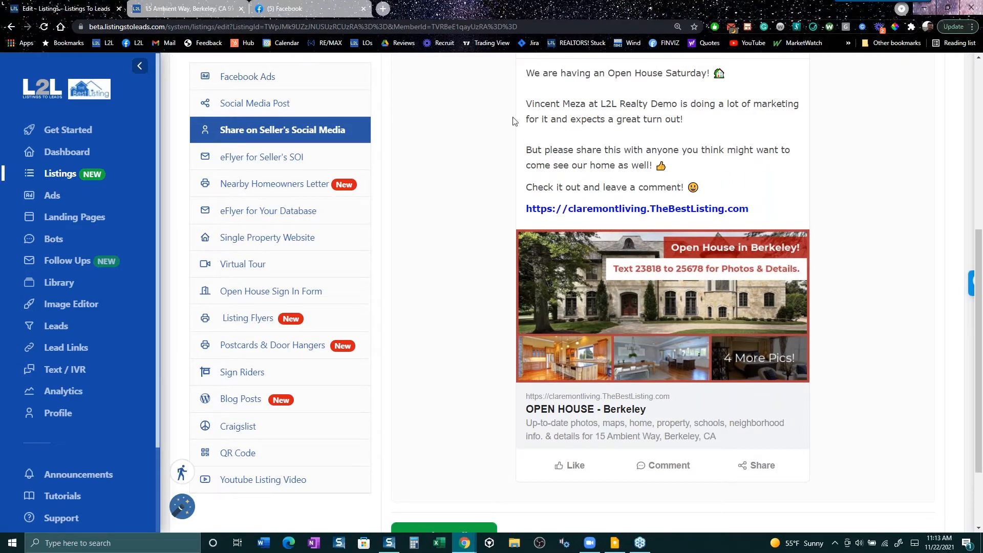
drag(519, 115, 688, 119)
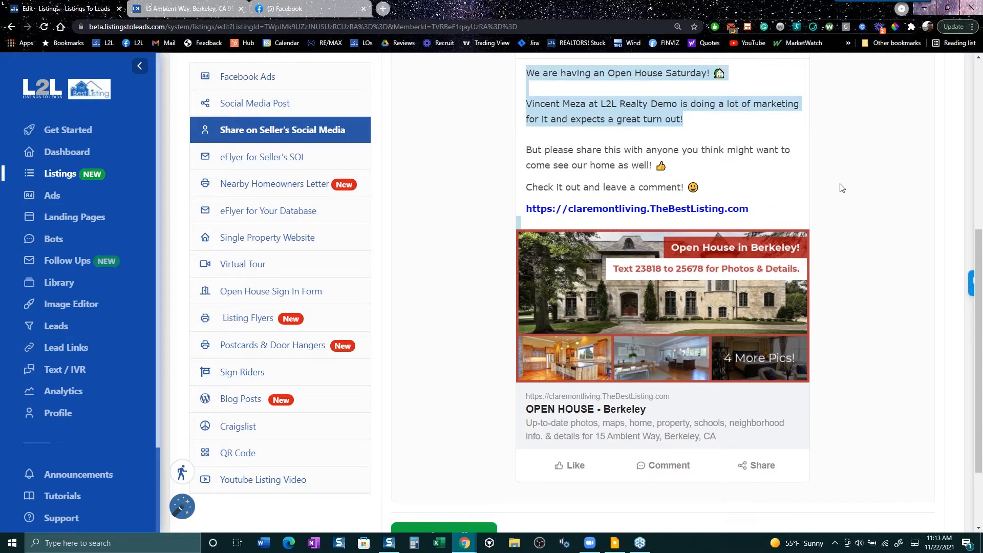
click(737, 335)
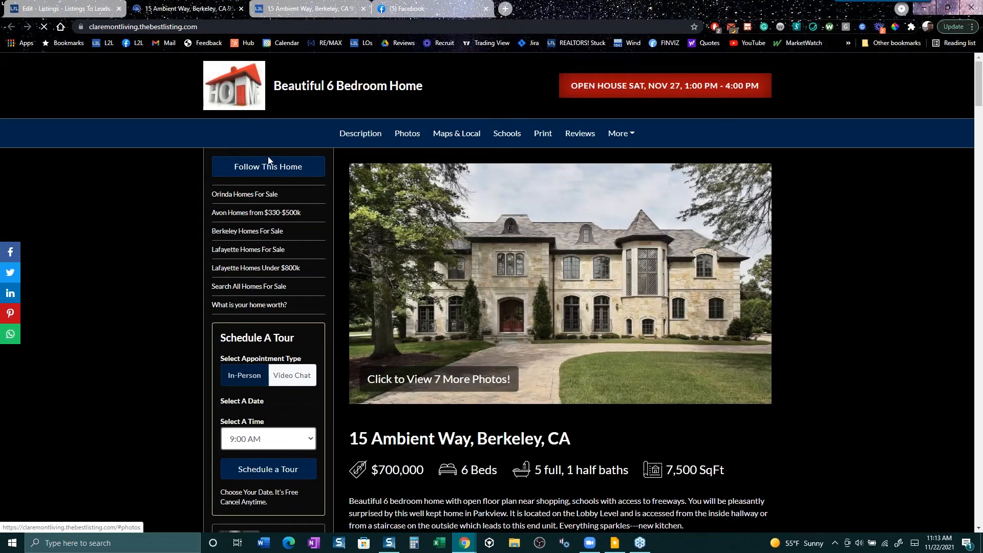
click(267, 165)
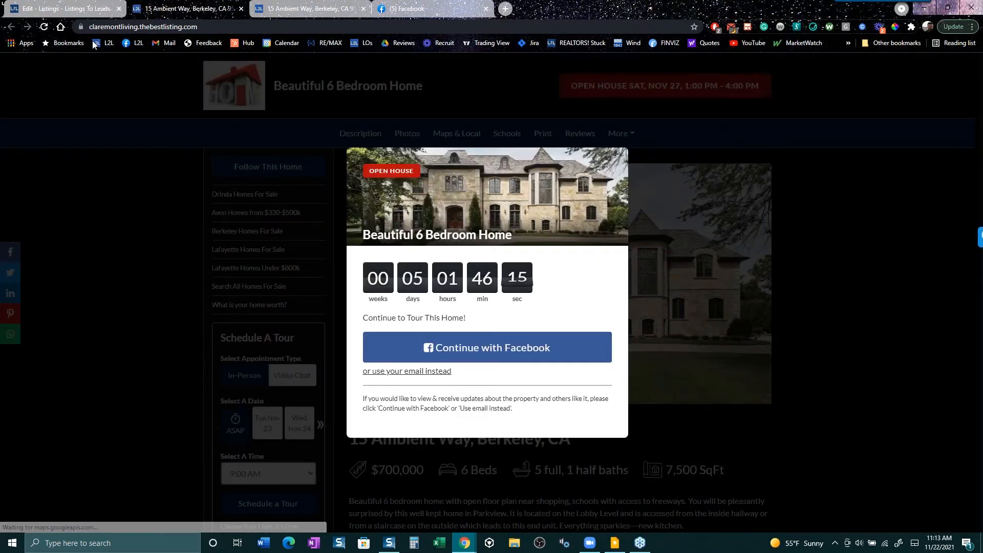
click(67, 9)
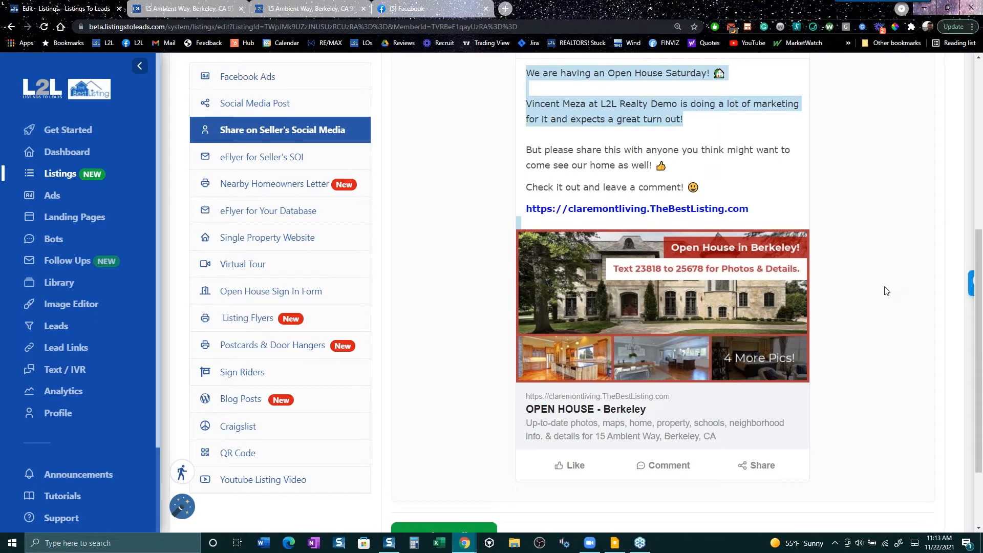
scroll(887, 291, up, 3)
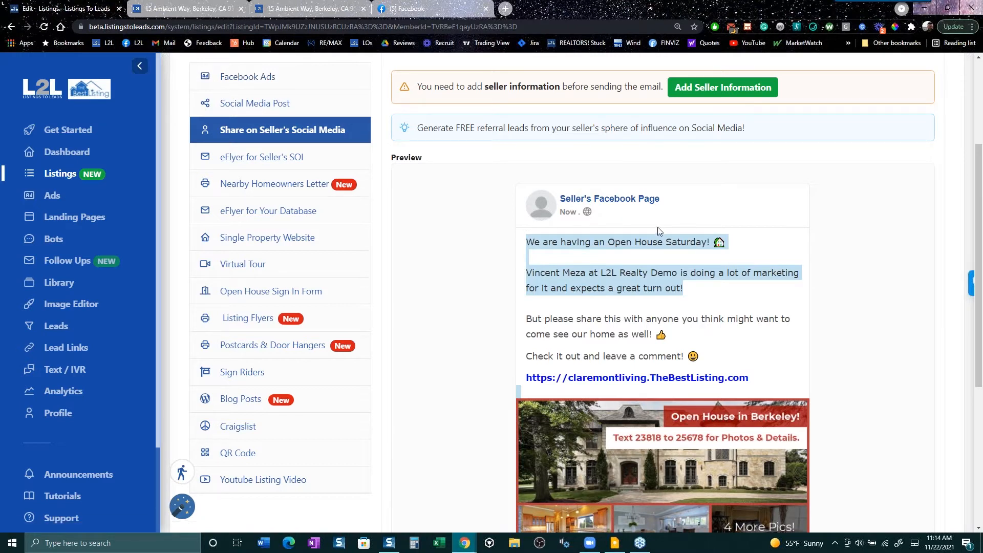
drag(701, 203, 545, 190)
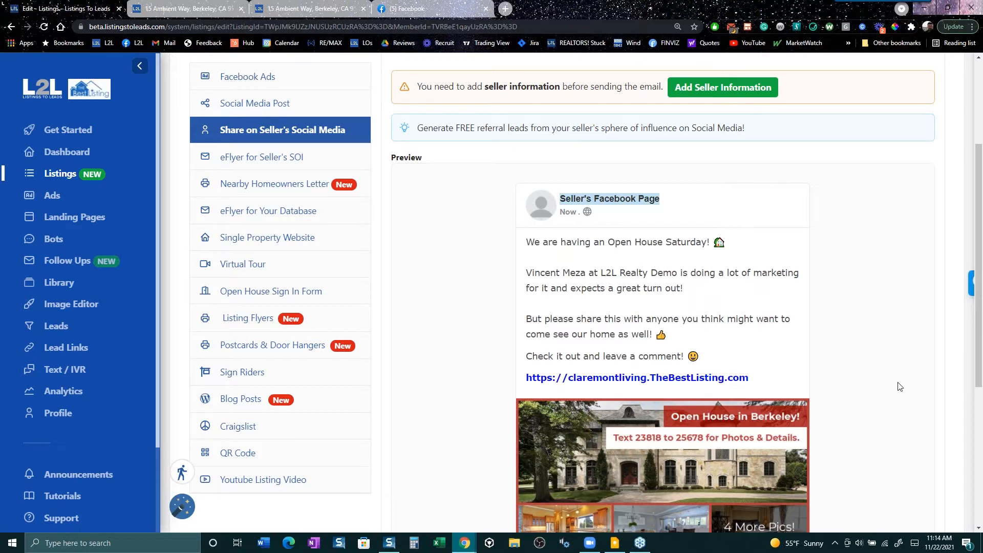
drag(525, 241, 724, 306)
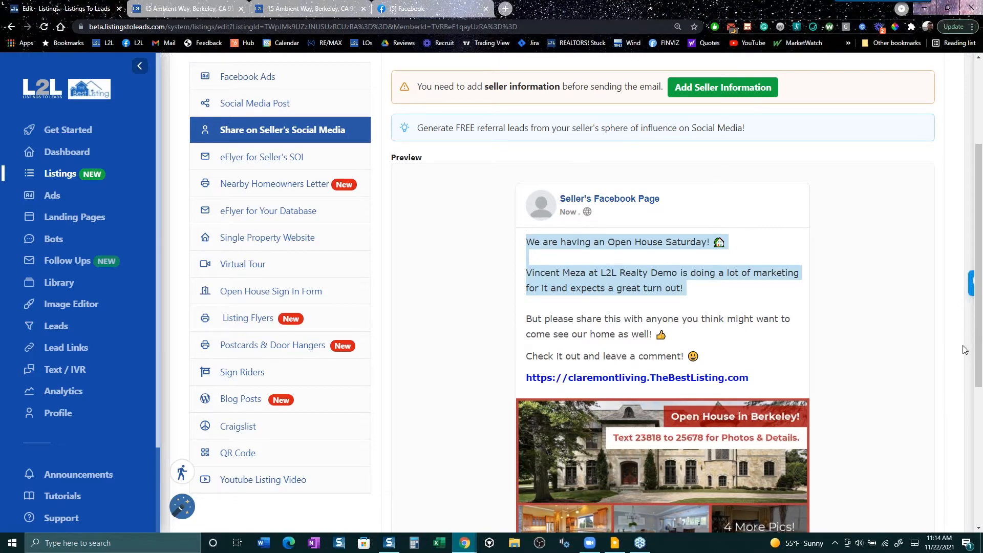
click(264, 159)
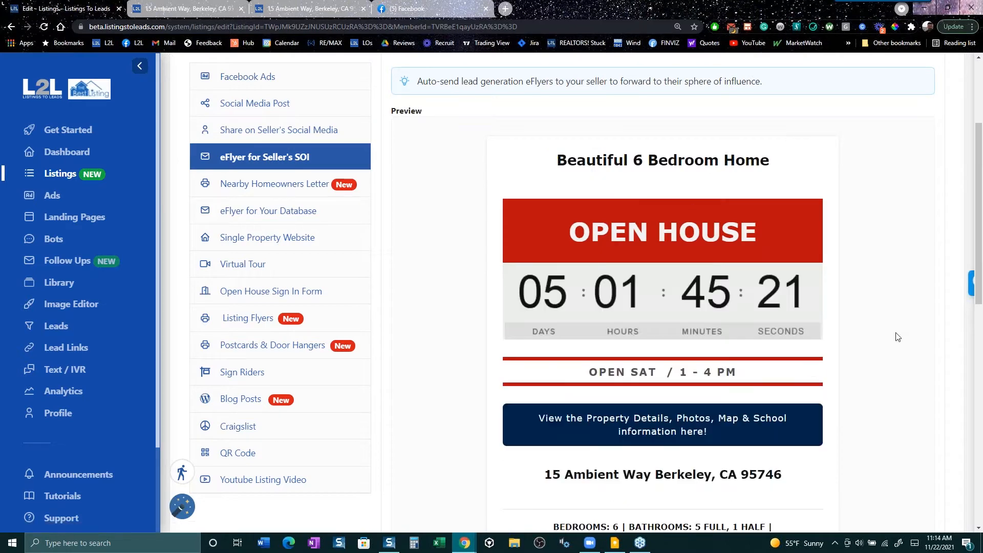
scroll(857, 384, down, 3)
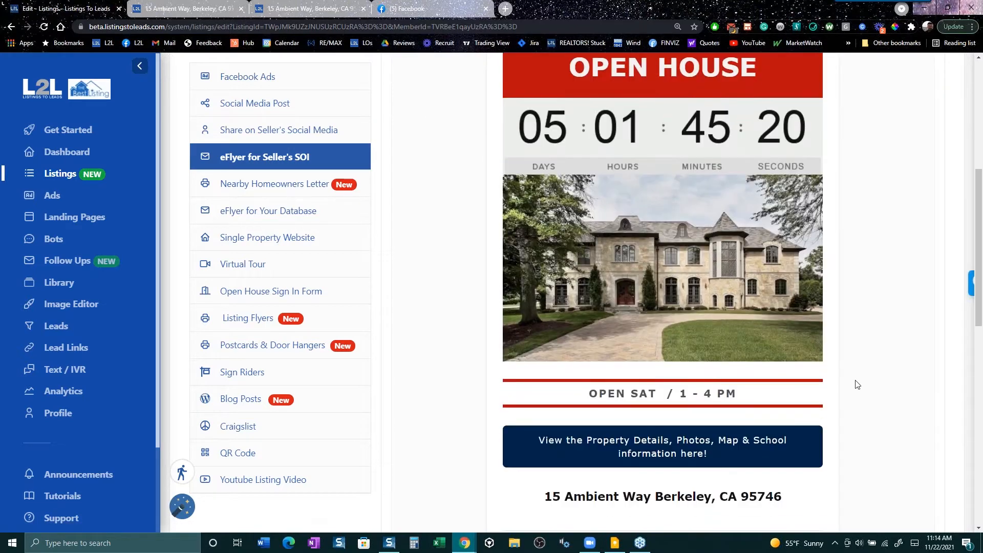
scroll(855, 389, down, 3)
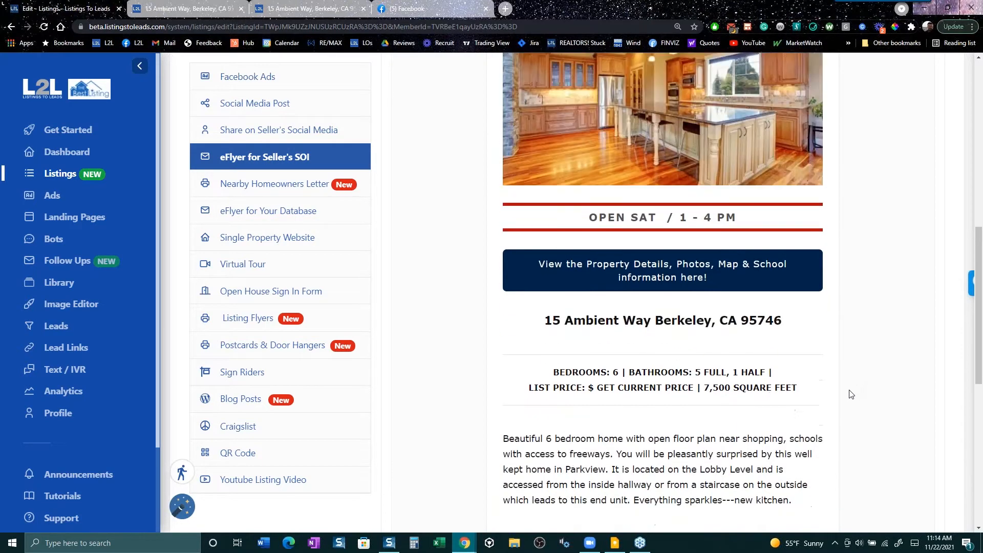
scroll(851, 394, down, 3)
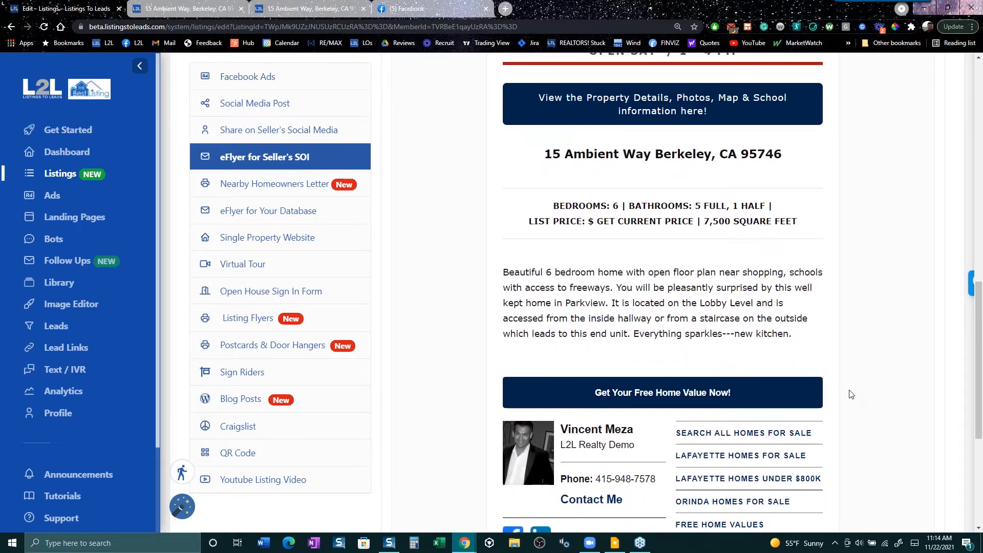
scroll(851, 394, up, 6)
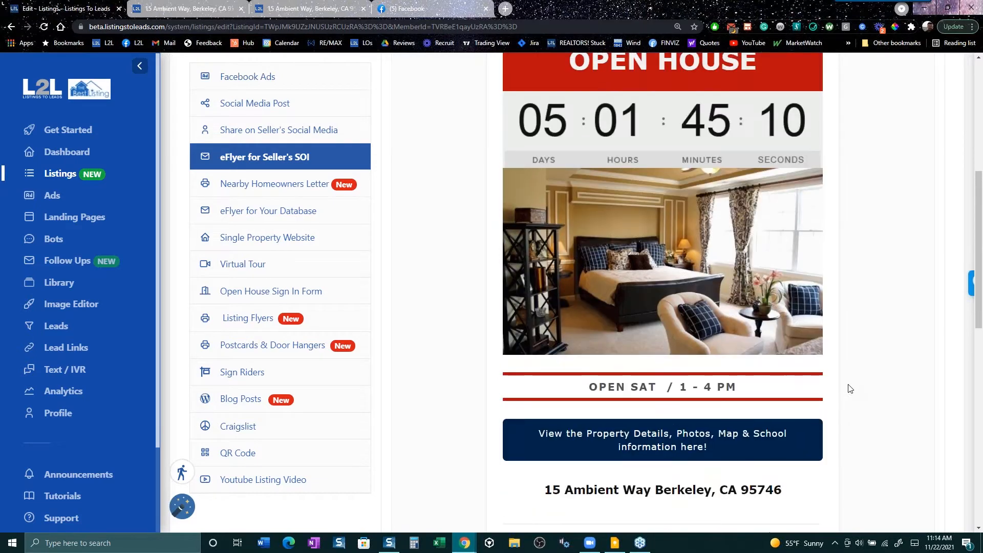
scroll(847, 390, up, 3)
scroll(842, 391, down, 6)
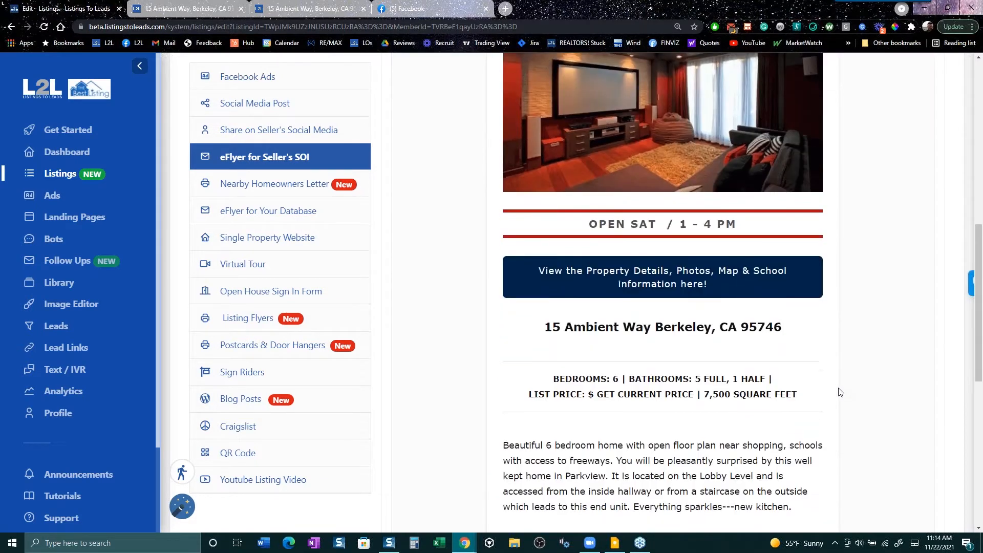
scroll(840, 392, down, 8)
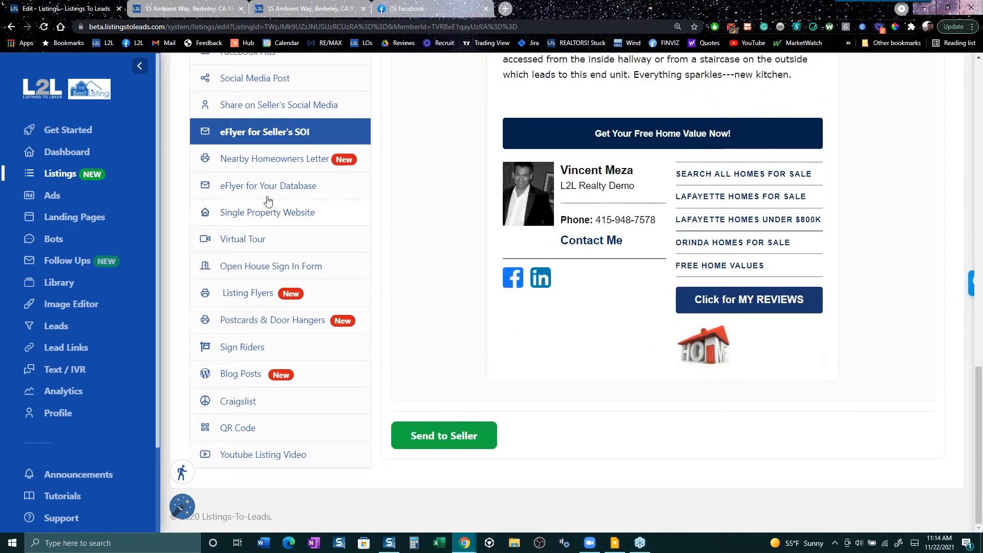
click(265, 160)
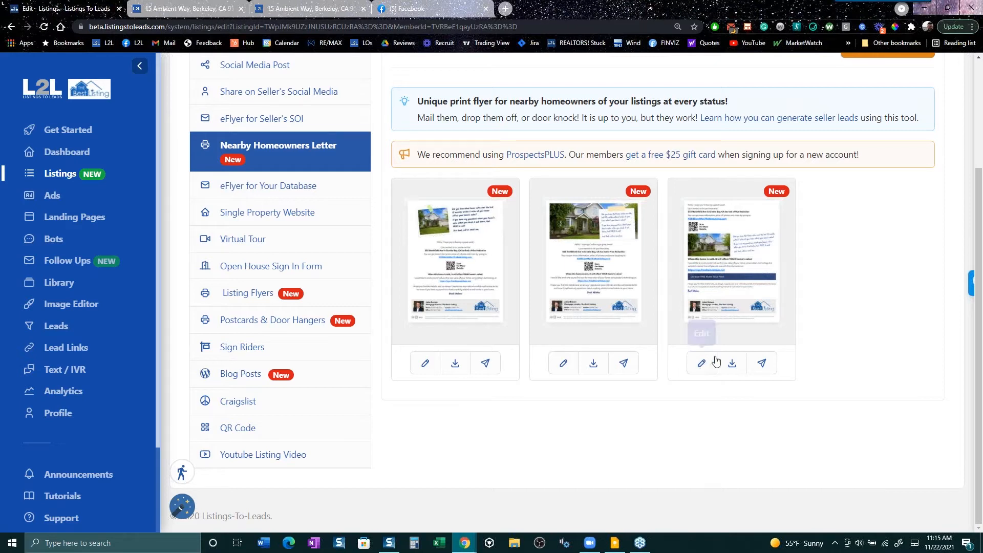
click(457, 363)
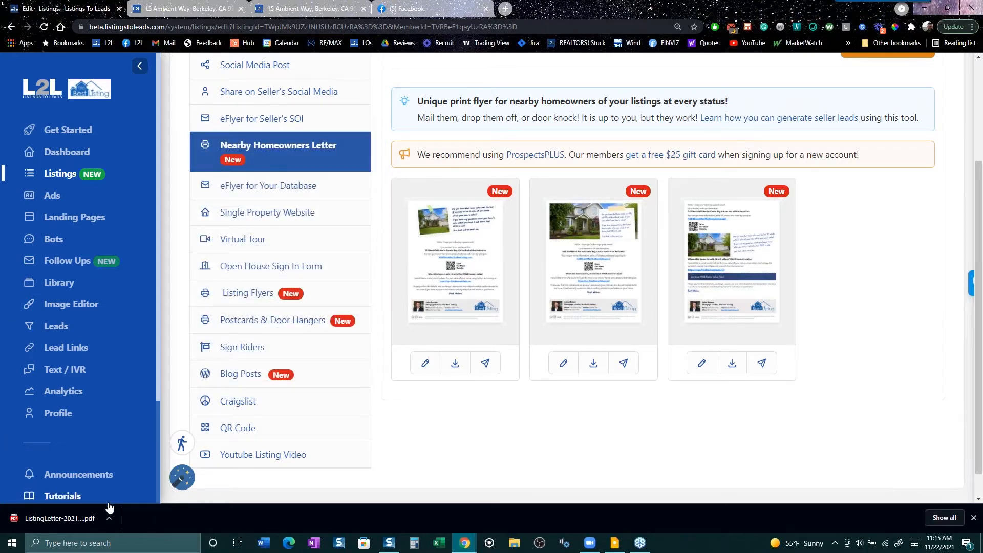
click(88, 516)
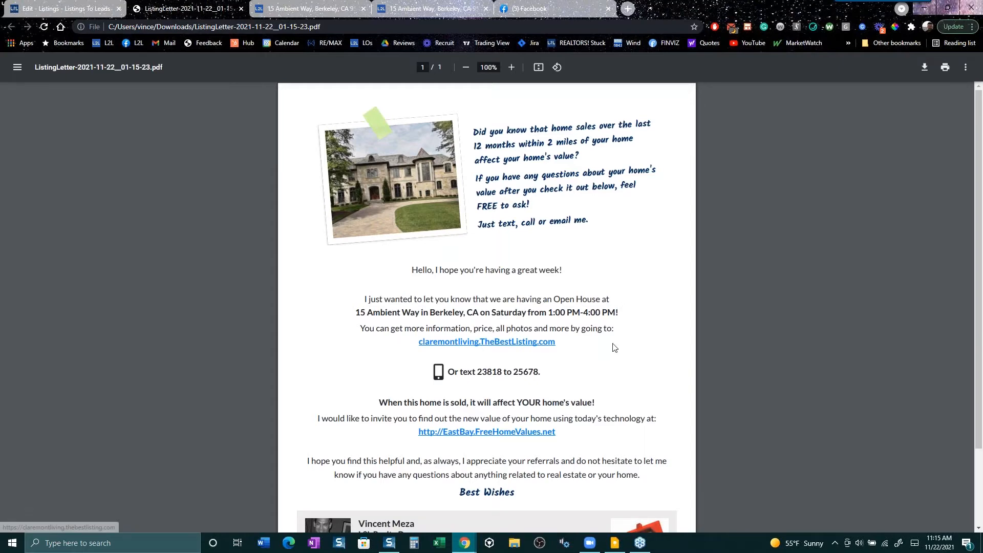
scroll(614, 347, down, 2)
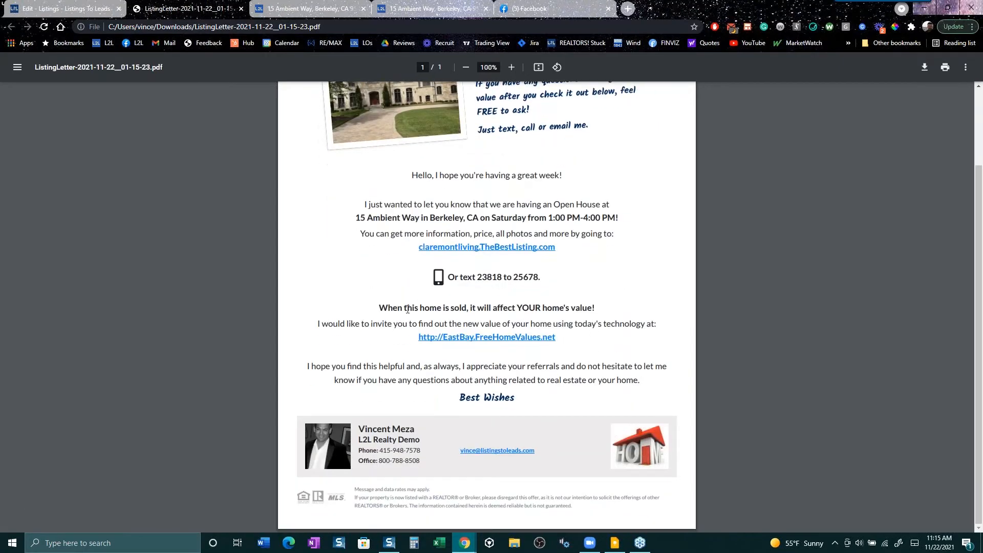
drag(404, 307, 616, 308)
click(584, 354)
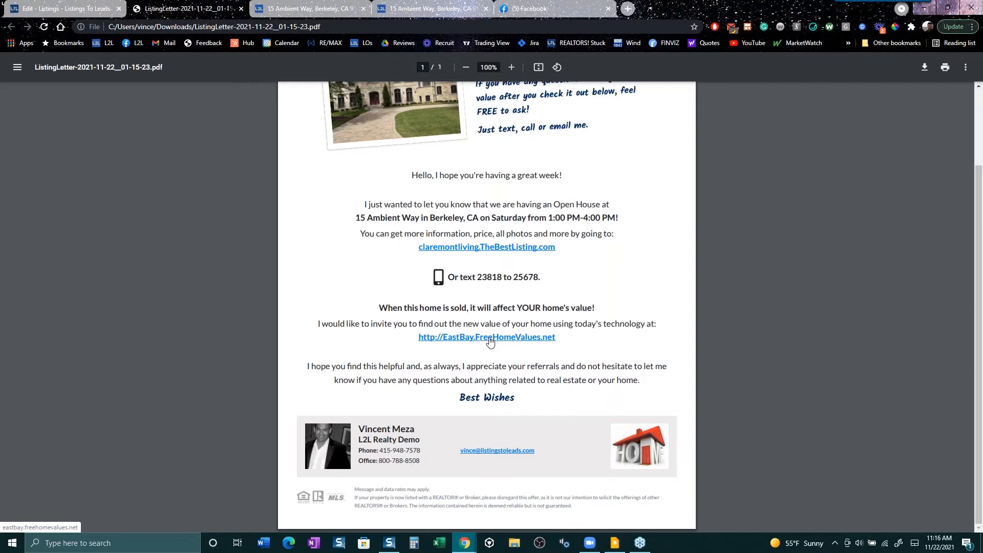
- Visit the EastBay.FreeHomeValues.net 'What is Your Home Worth NOW?' page from the letter, then go to Facebook
click(489, 339)
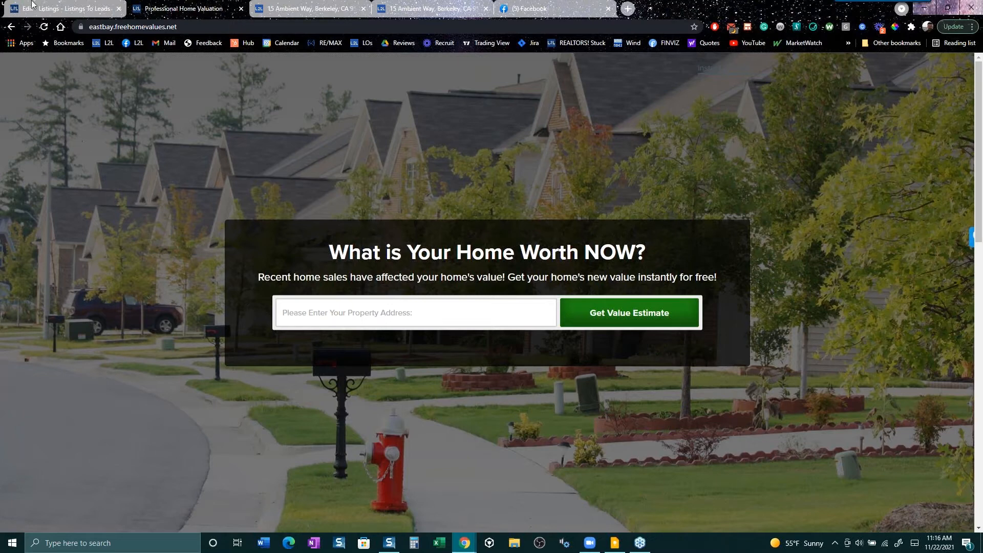
click(12, 28)
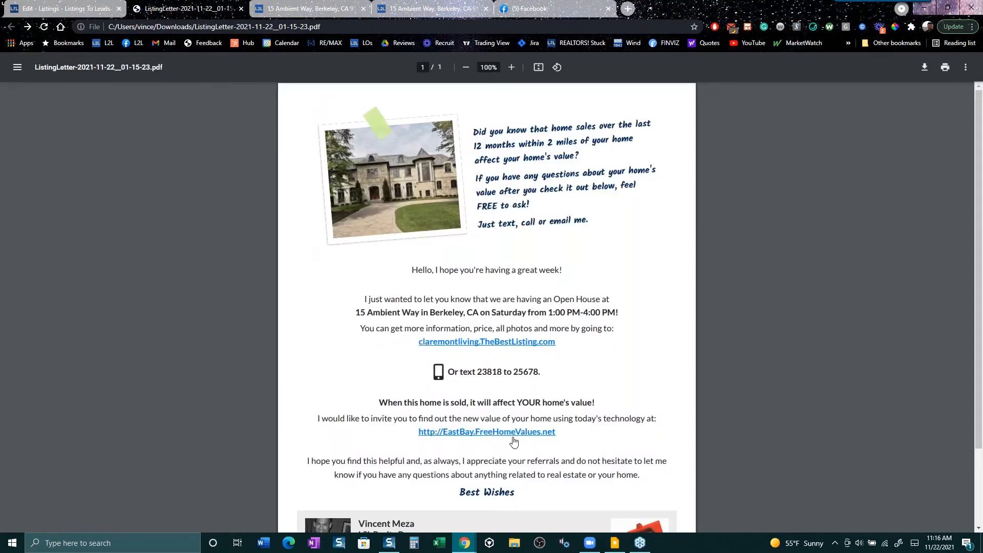
scroll(515, 442, down, 2)
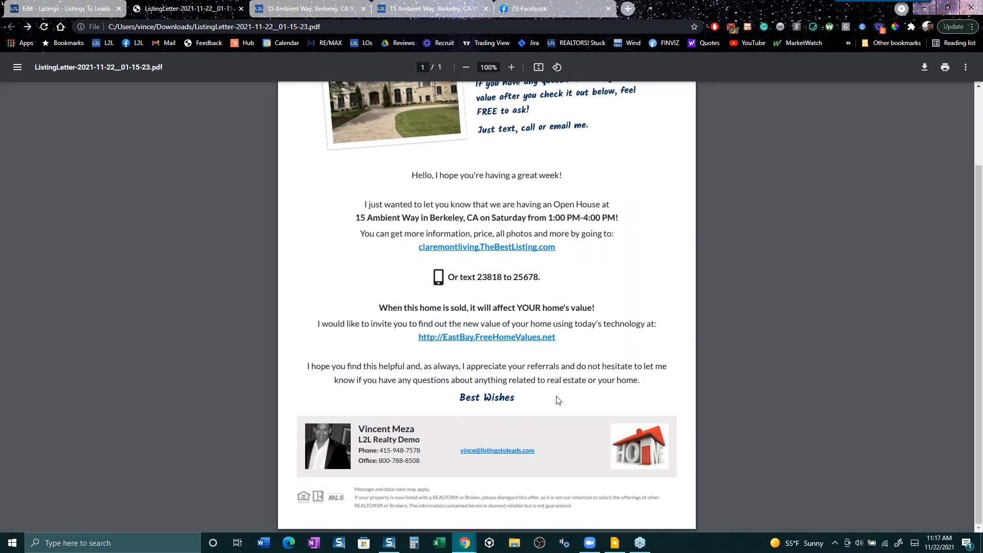
click(553, 9)
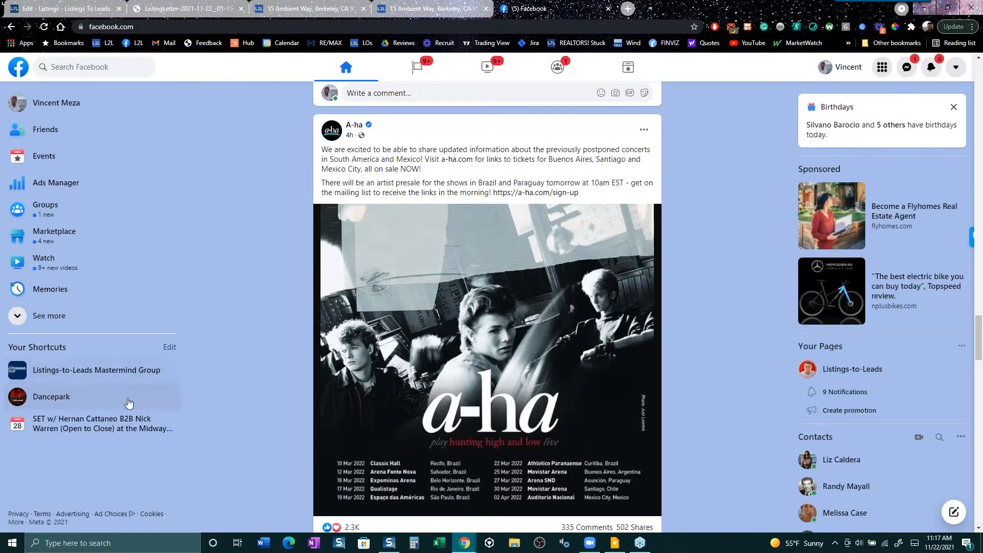
- Search the Listings-to-Leads Mastermind Group for a member's posts by their name
click(114, 373)
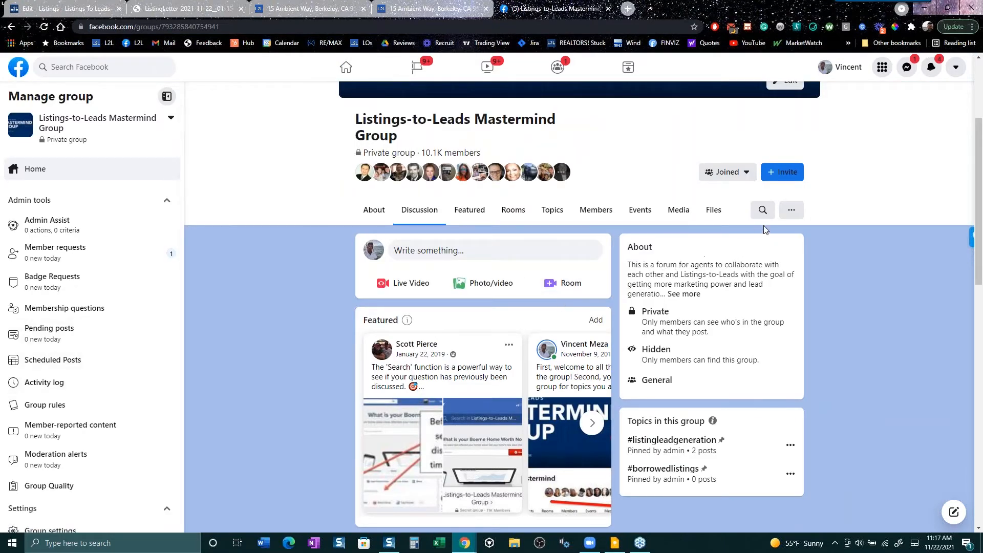
click(763, 210)
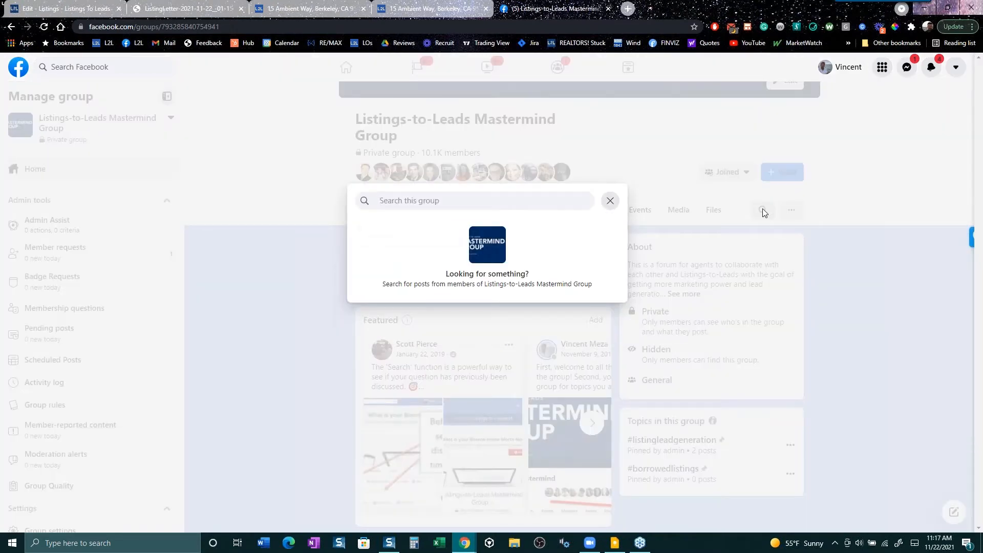
text(chris)
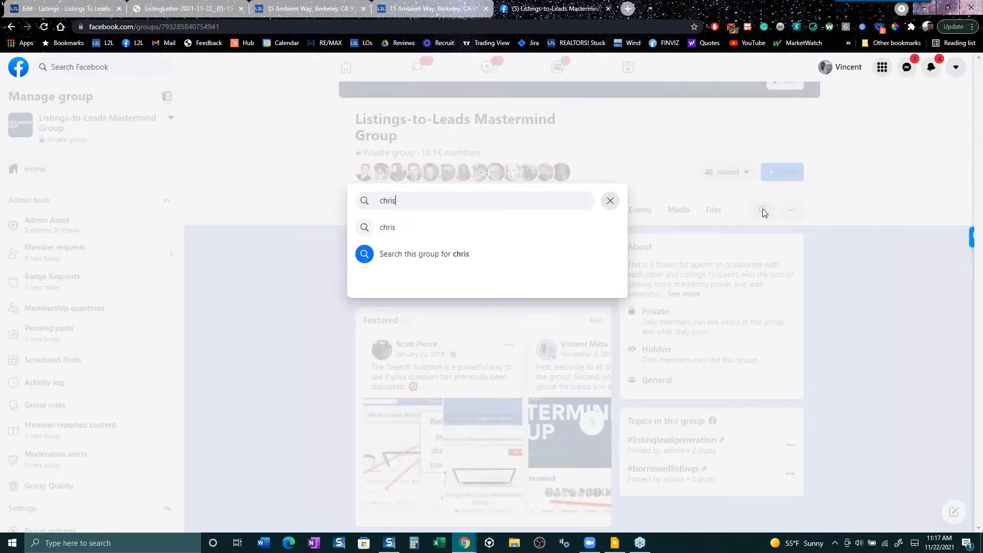
key(Down)
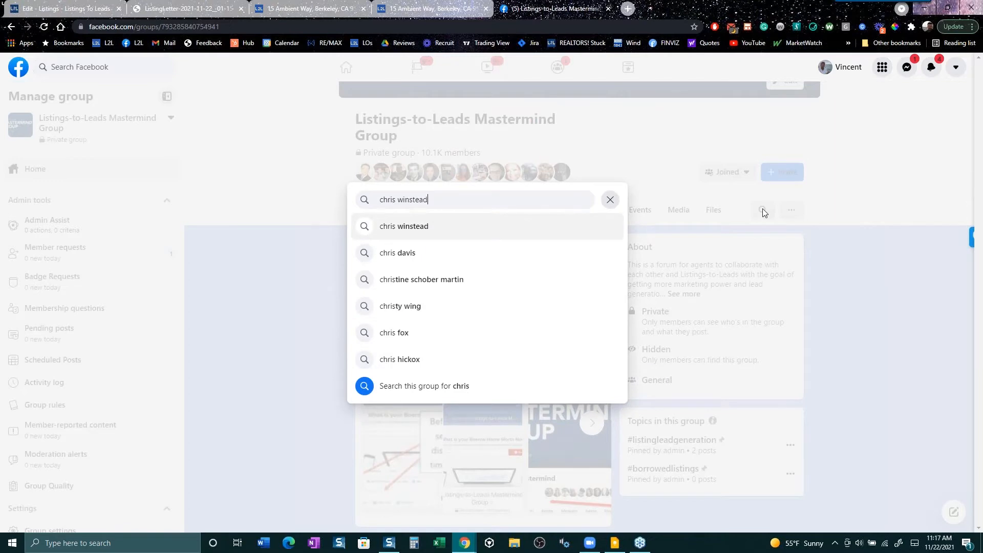
key(Return)
key(Escape)
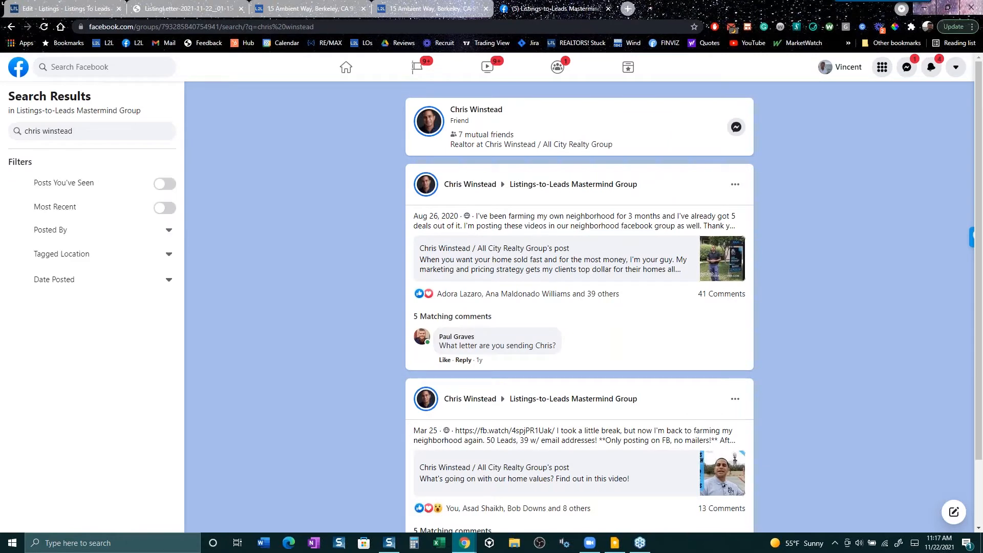
- Open the member's post about 3 months of neighbourhood farming and highlight the 5-deals sentence
click(639, 268)
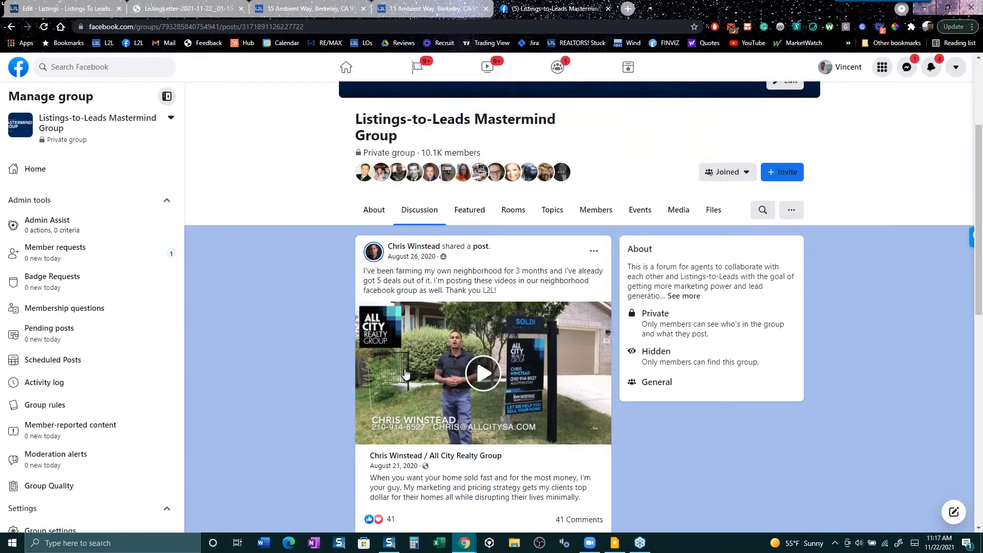
scroll(387, 377, down, 2)
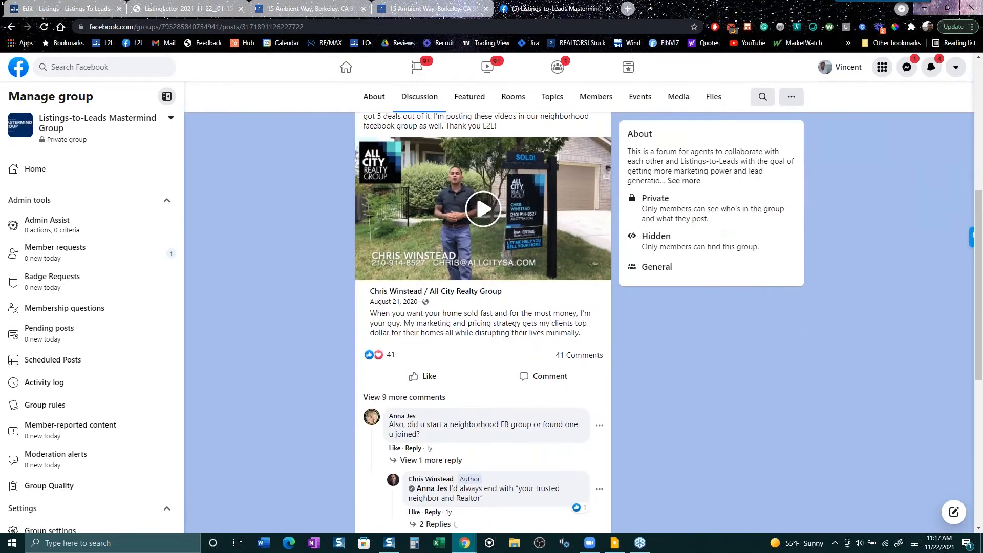
scroll(386, 377, up, 3)
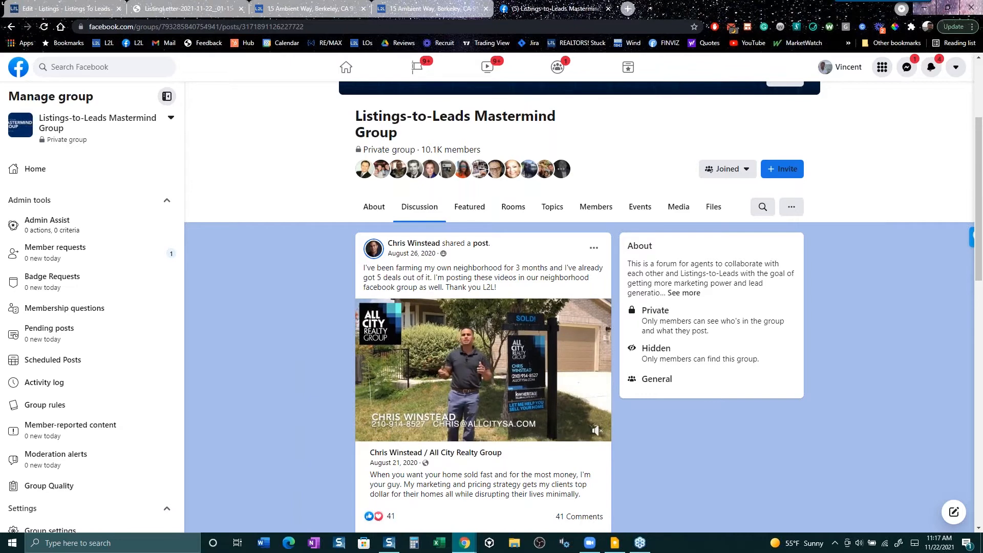
mouse_move(432, 277)
mouse_down()
mouse_move(404, 240)
mouse_move(432, 268)
mouse_up()
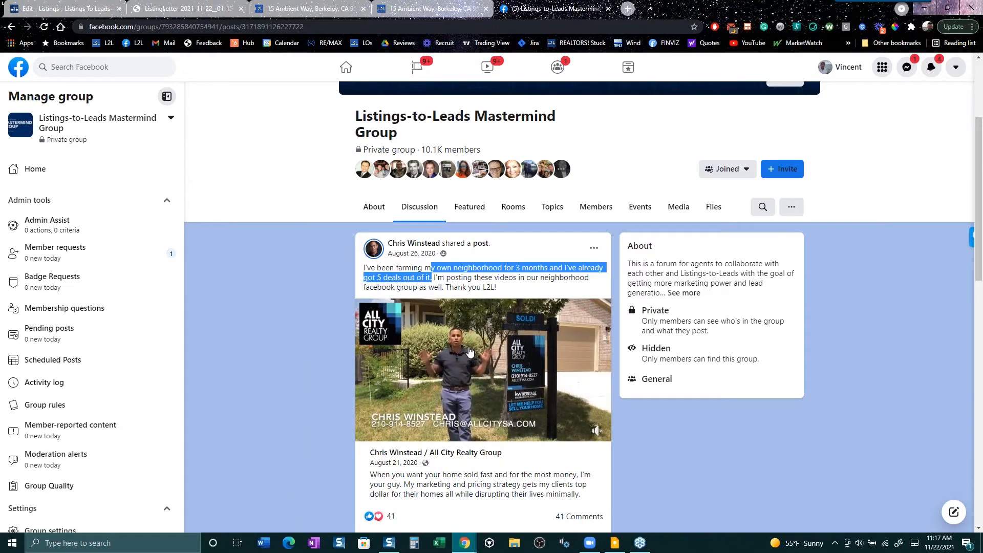
scroll(470, 352, down, 7)
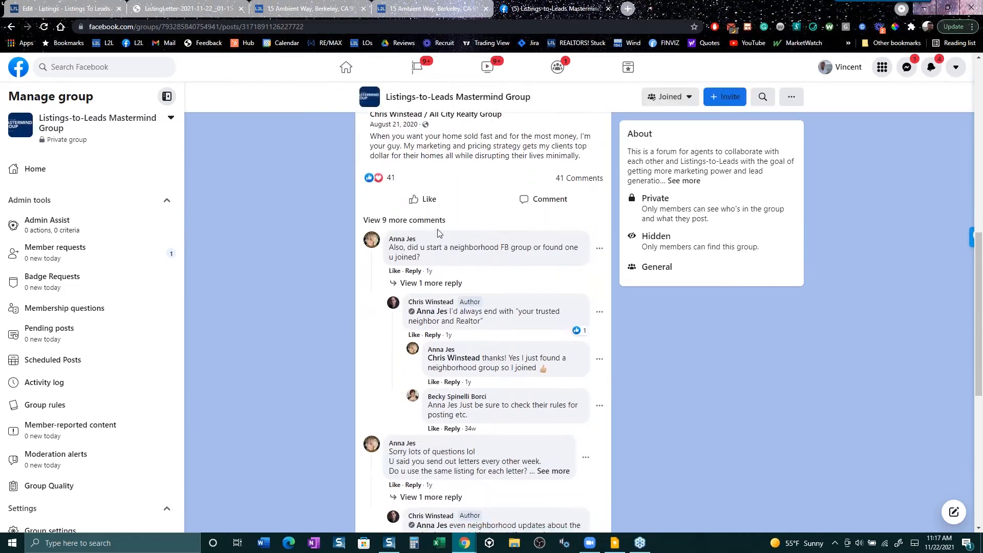
- Expand the comments, replies and full author comment, highlighting the part about 5-year homeowners
click(414, 221)
click(436, 393)
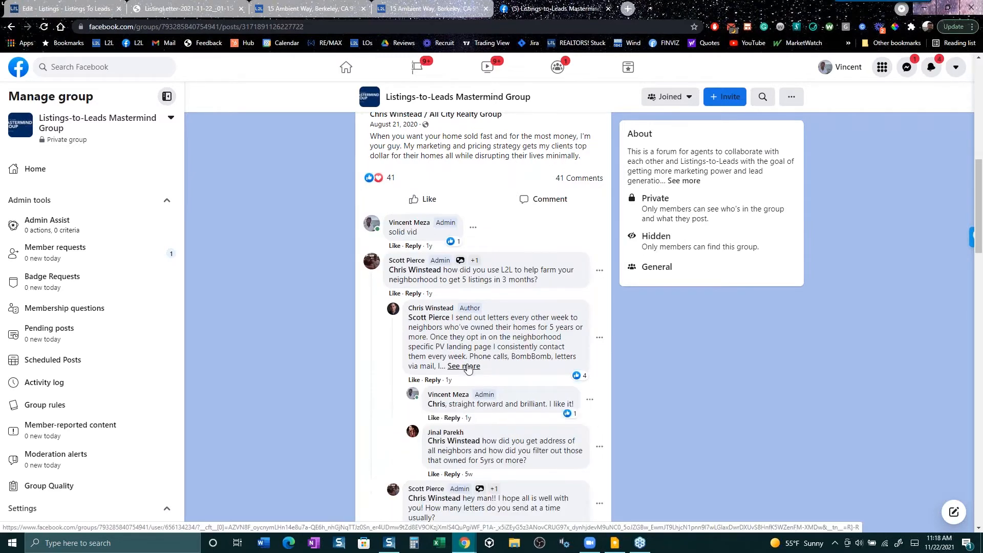
click(464, 366)
mouse_move(430, 338)
mouse_down()
mouse_move(442, 317)
mouse_move(445, 327)
mouse_up()
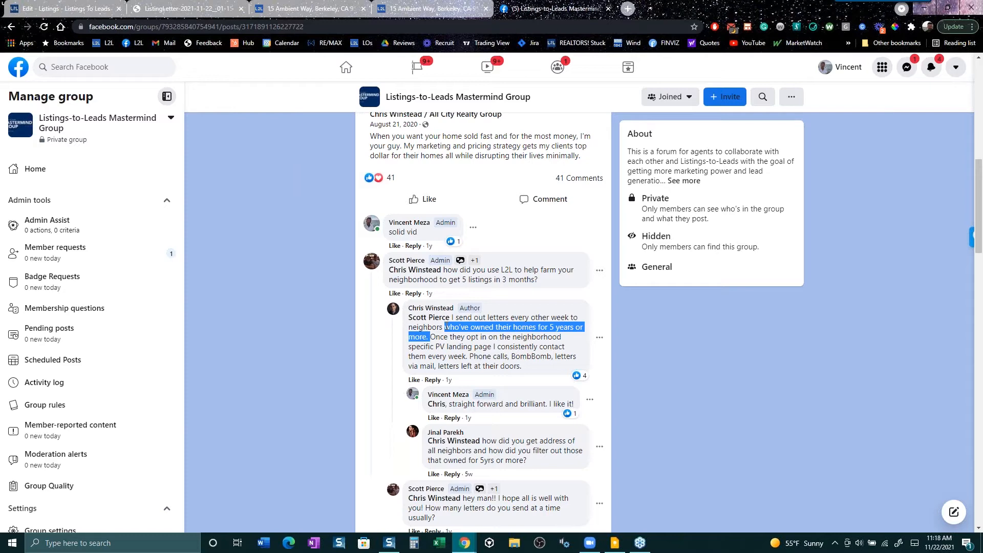
- Compare with the listing letter PDF, then highlight the landing-page and follow-up-methods passages
click(187, 5)
scroll(360, 176, up, 2)
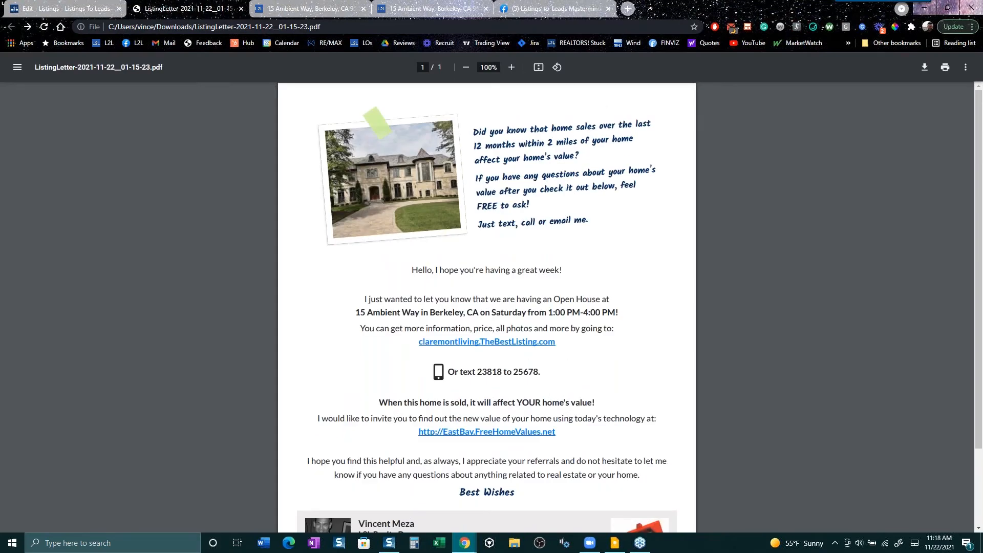
click(542, 5)
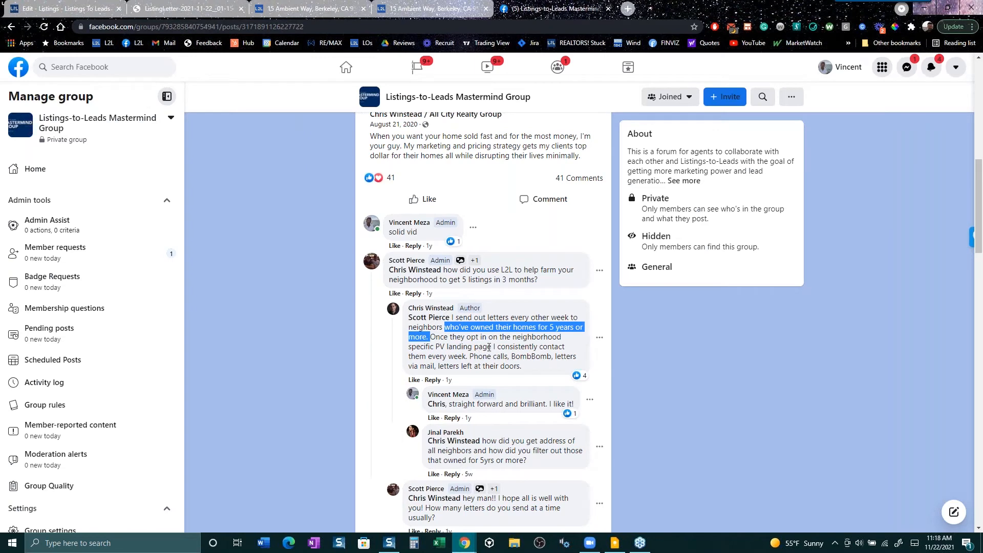
drag(489, 347, 436, 337)
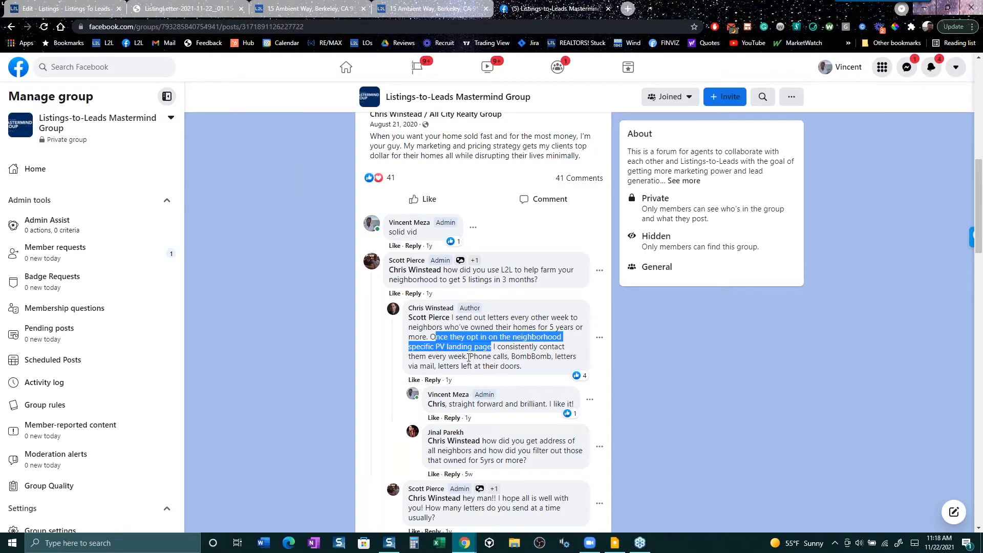
drag(468, 357, 522, 365)
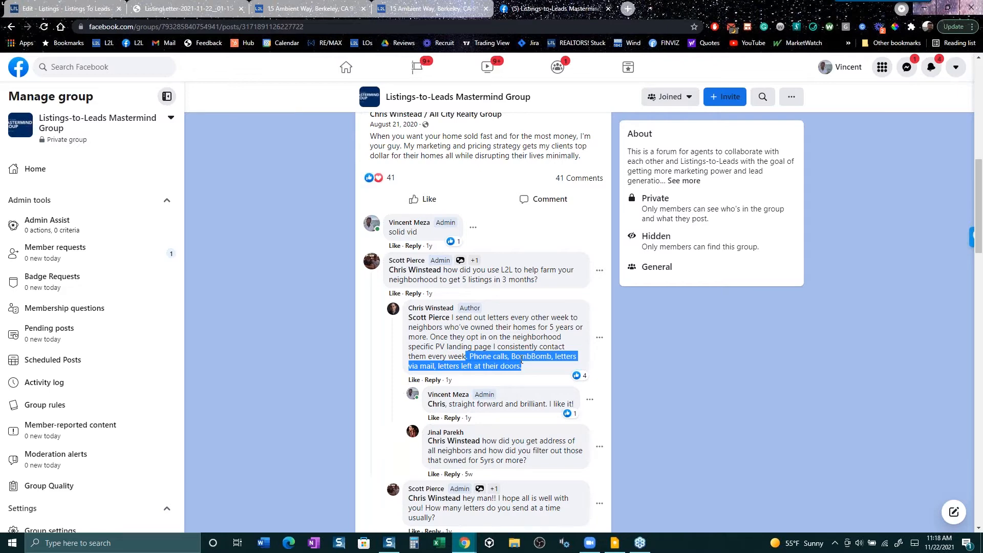
scroll(521, 360, up, 12)
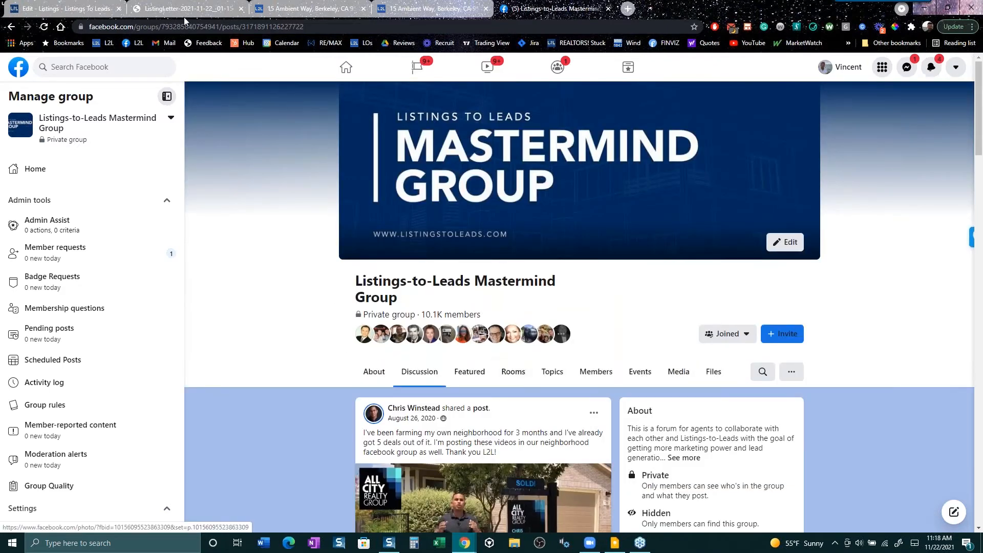
click(102, 8)
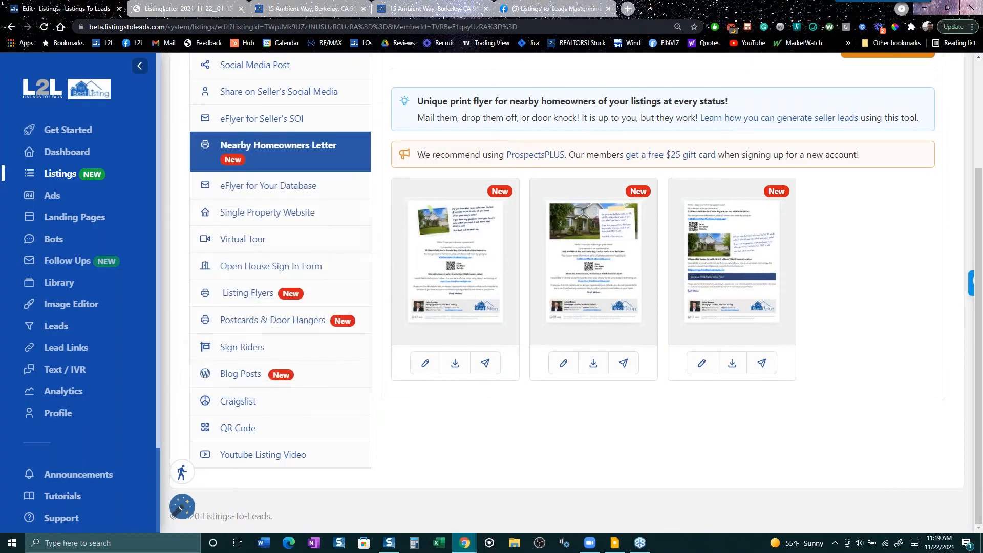
click(293, 193)
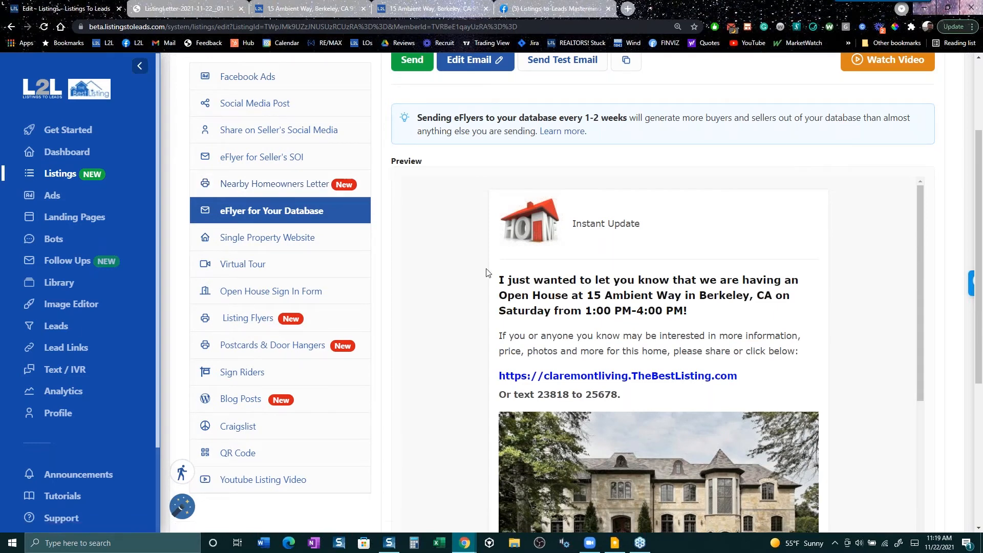
scroll(810, 342, down, 3)
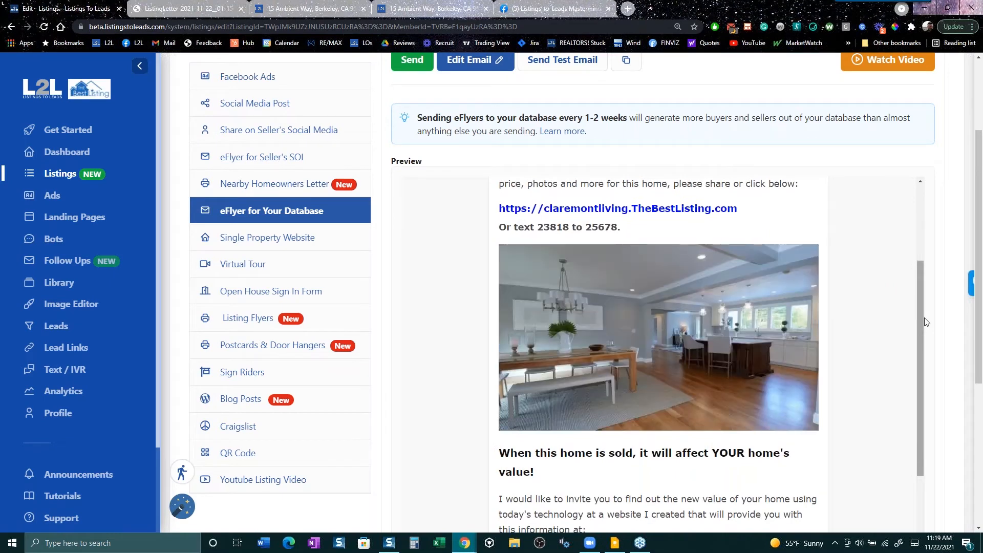
drag(922, 321, 947, 253)
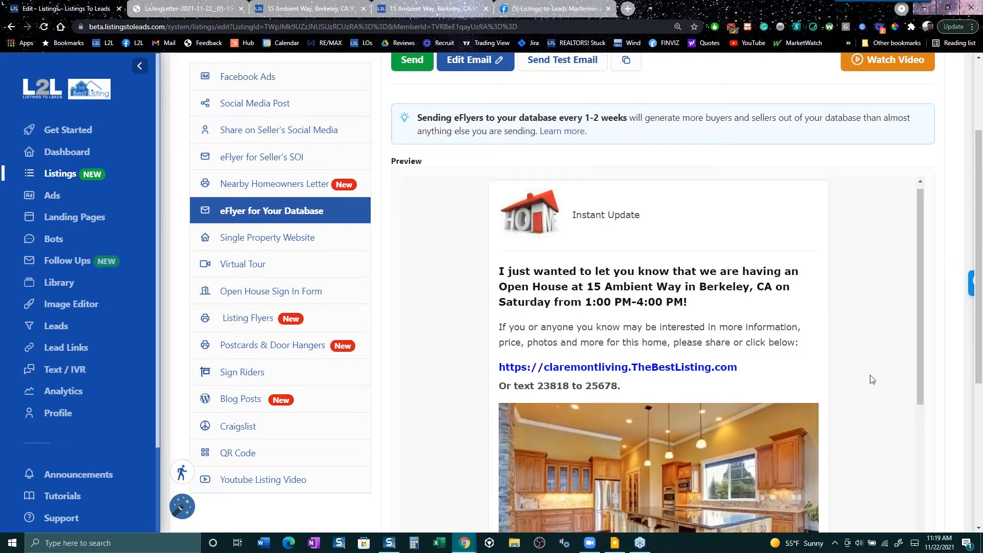
- Scroll through the 'Get Your FREE Home Value Now!' email and its lead links
scroll(848, 374, down, 5)
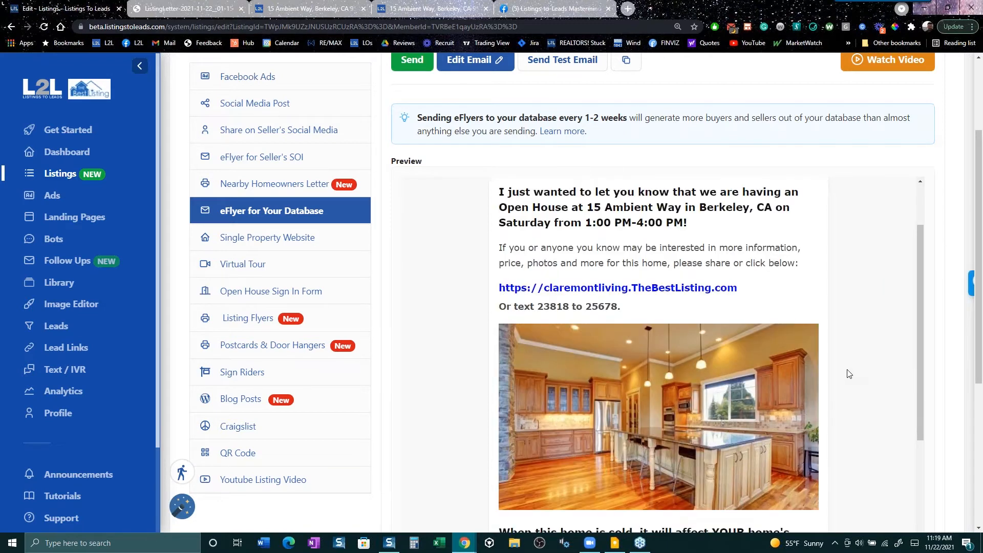
scroll(848, 374, down, 1)
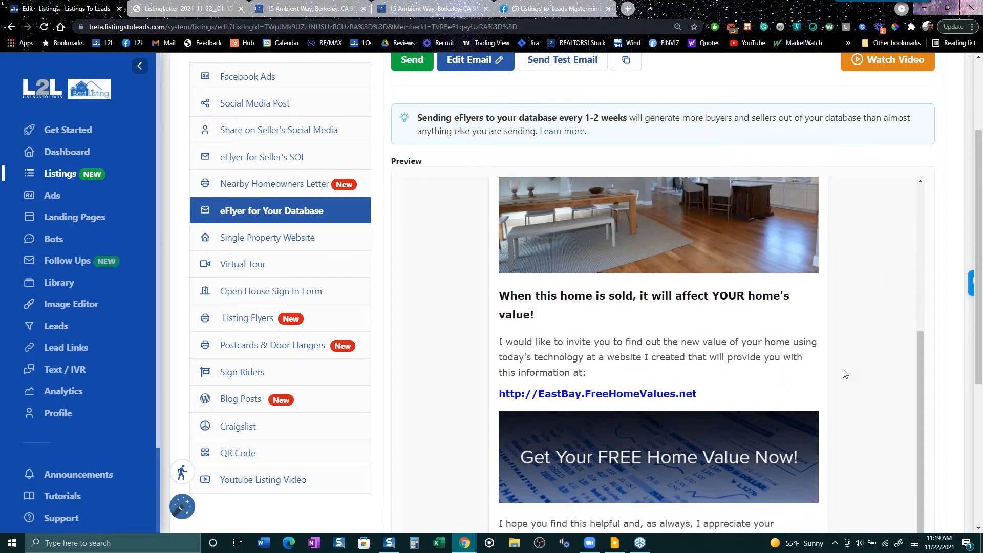
scroll(559, 291, up, 6)
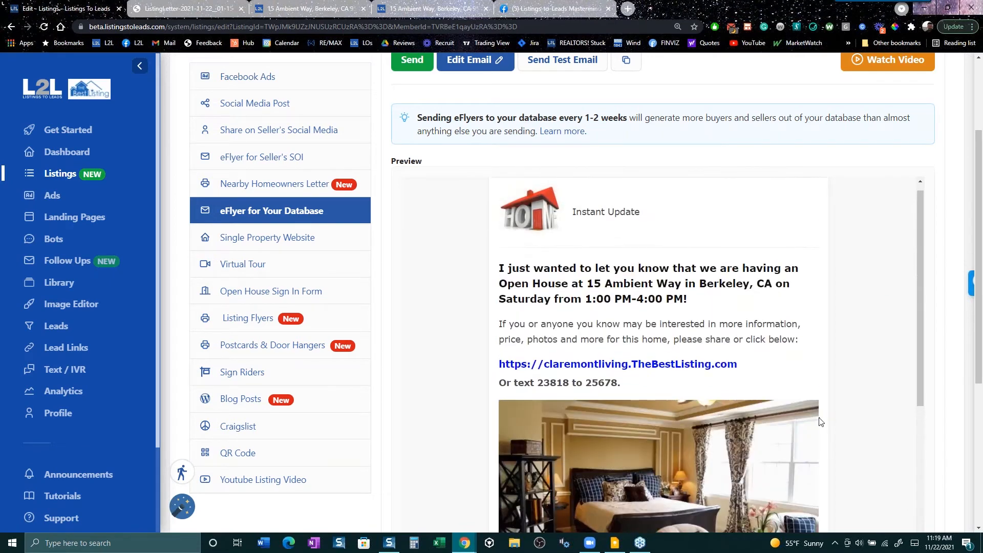
scroll(819, 421, down, 4)
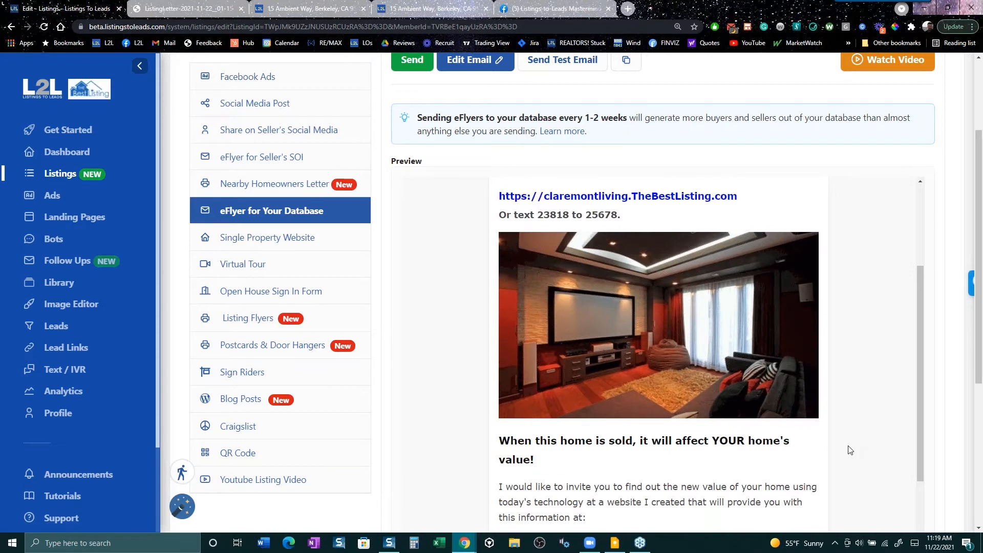
scroll(850, 451, down, 5)
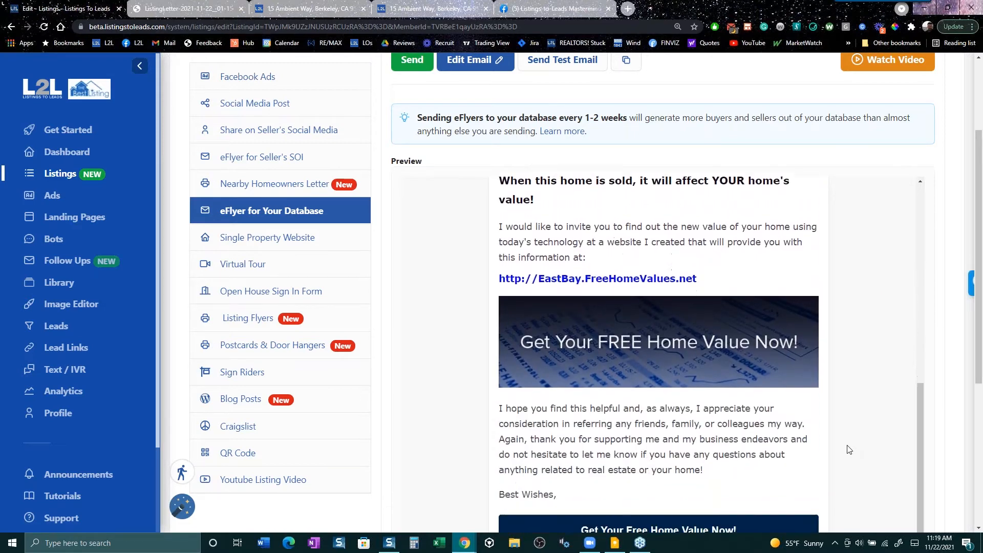
scroll(849, 449, up, 2)
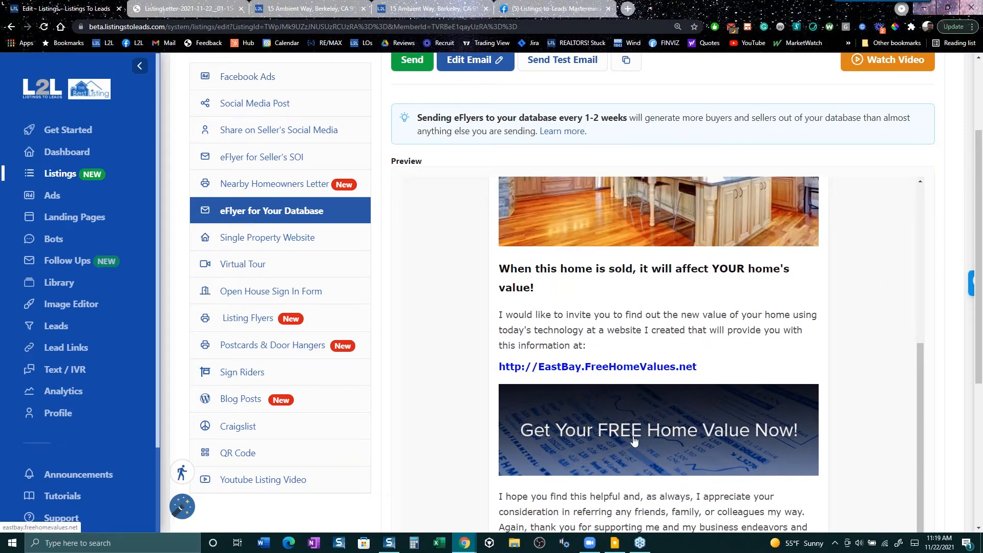
scroll(777, 460, down, 4)
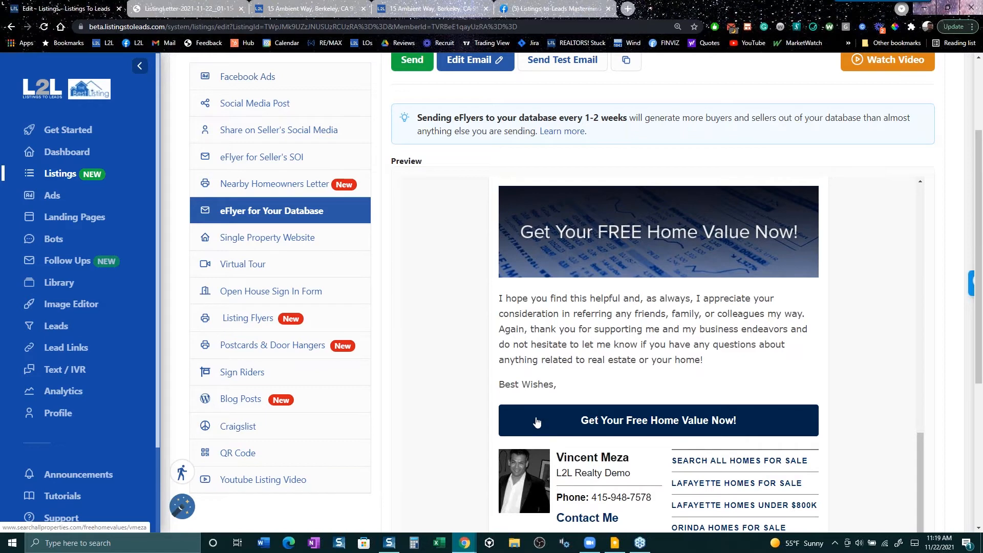
scroll(536, 422, up, 3)
scroll(537, 422, down, 4)
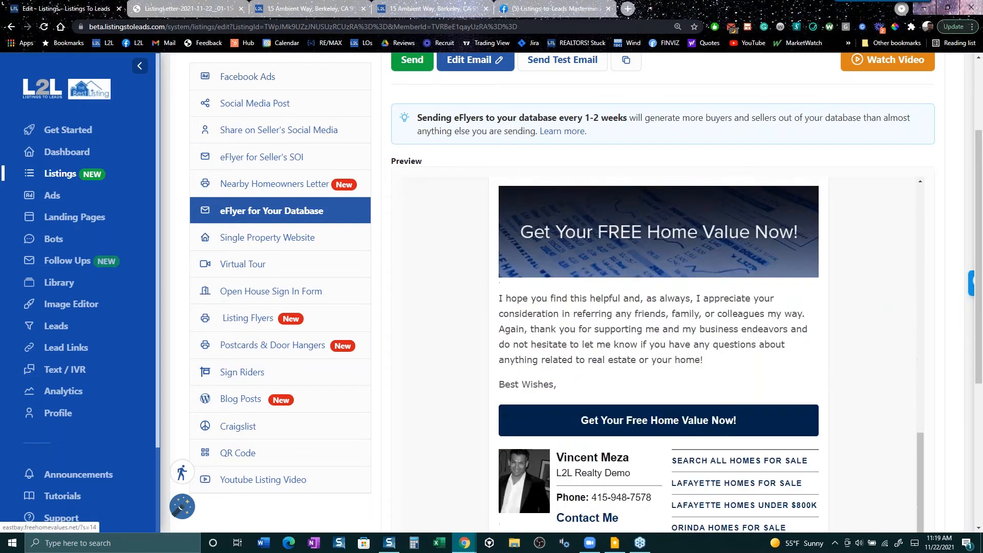
scroll(733, 377, down, 2)
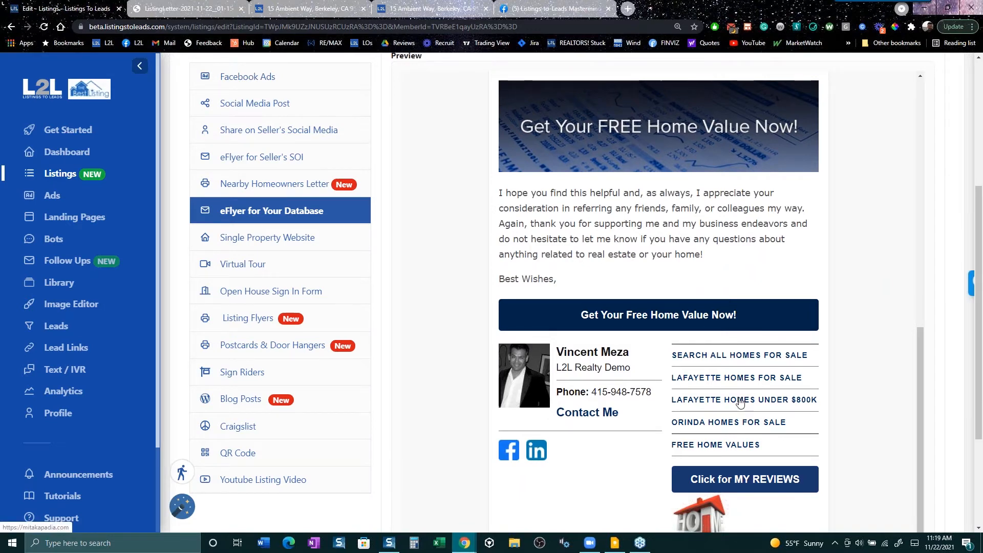
- Check the LAFAYETTE HOMES UNDER $800K link, then return to the top of the eFlyer page
click(739, 401)
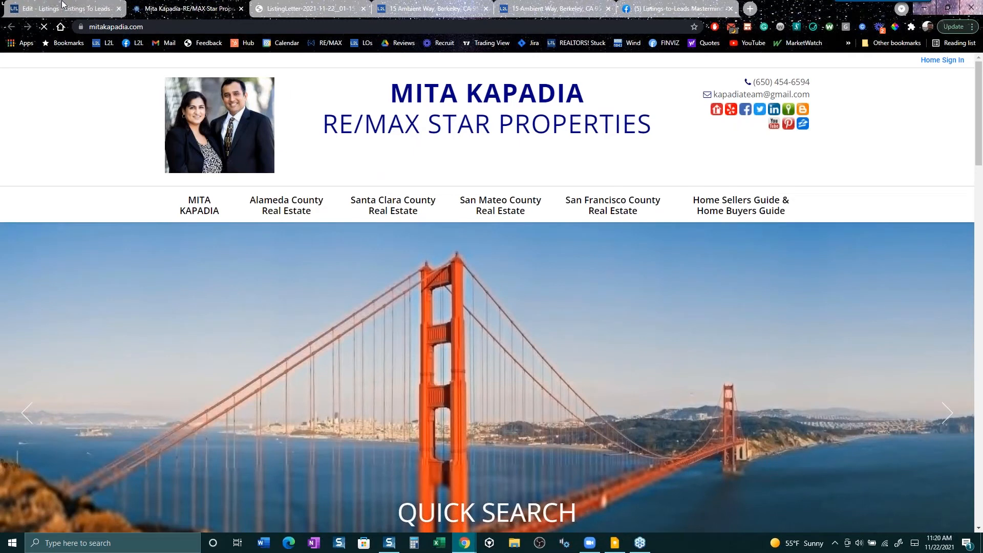
click(63, 8)
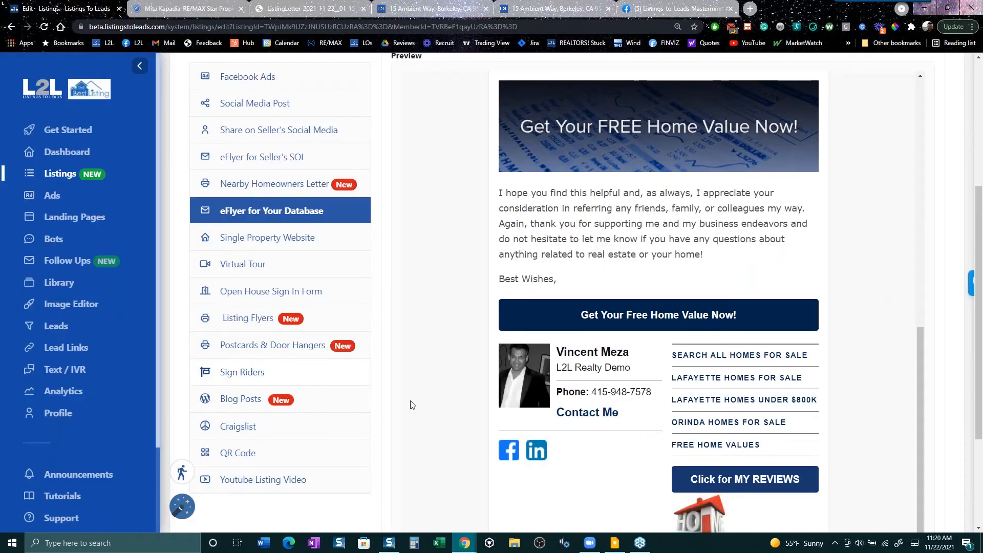
scroll(459, 423, up, 10)
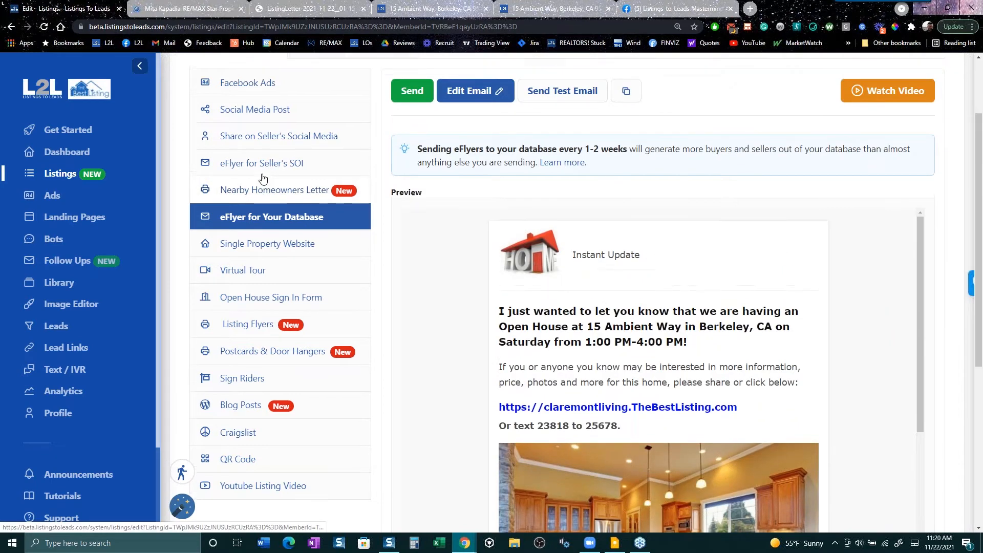
scroll(262, 178, up, 3)
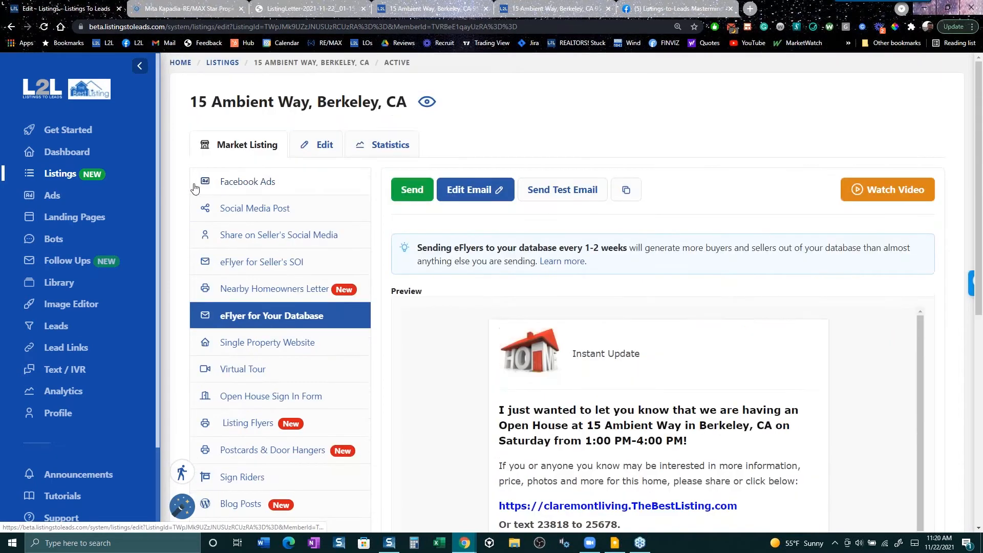
click(53, 195)
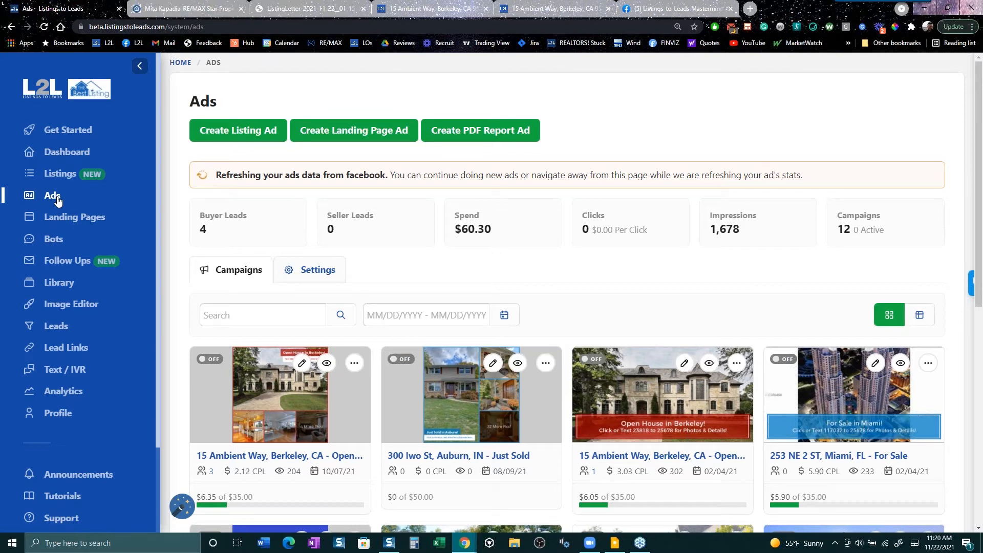
click(251, 132)
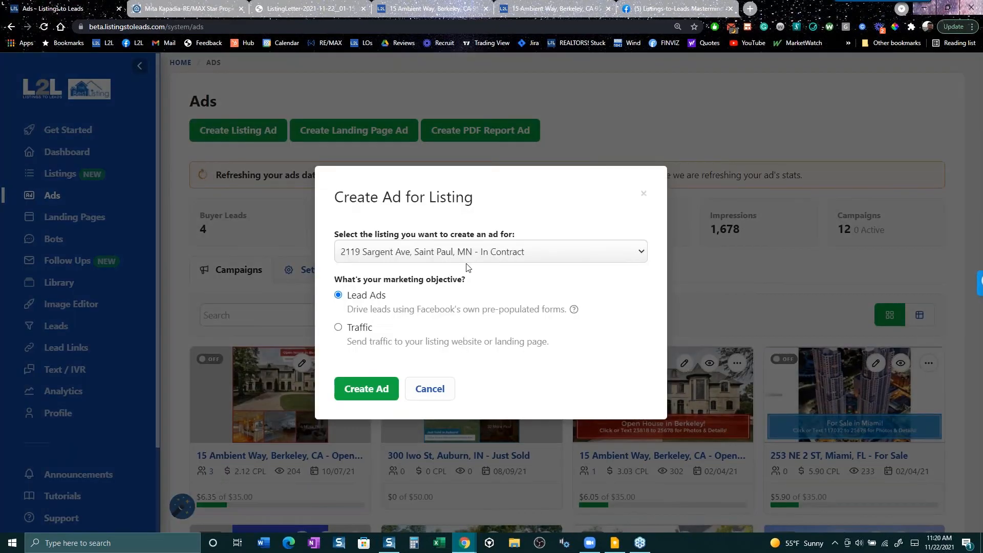
click(466, 255)
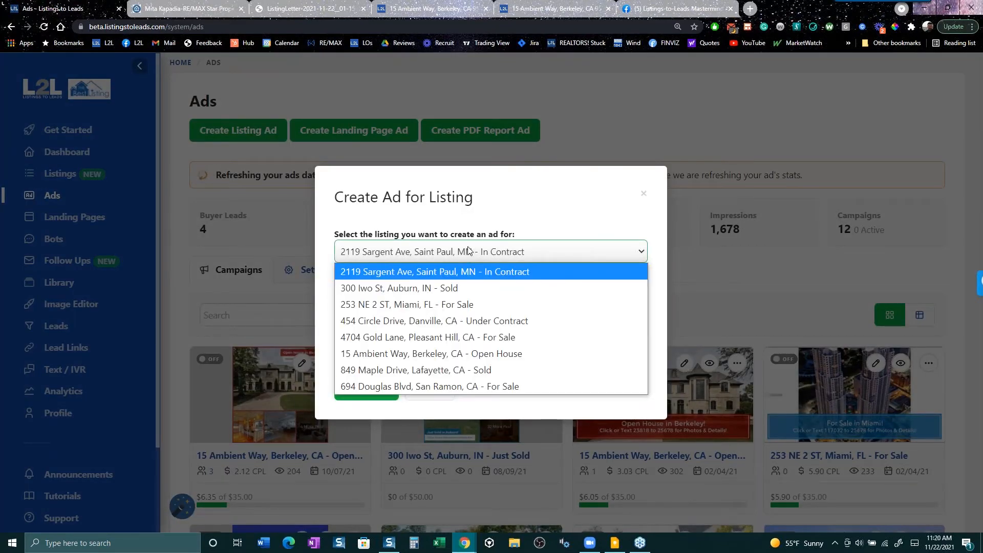
click(461, 370)
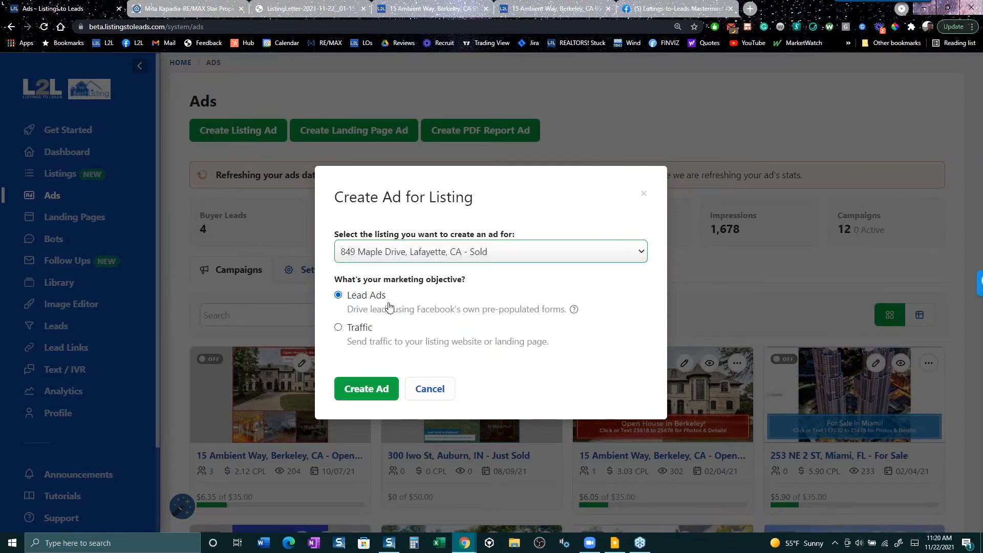
click(370, 388)
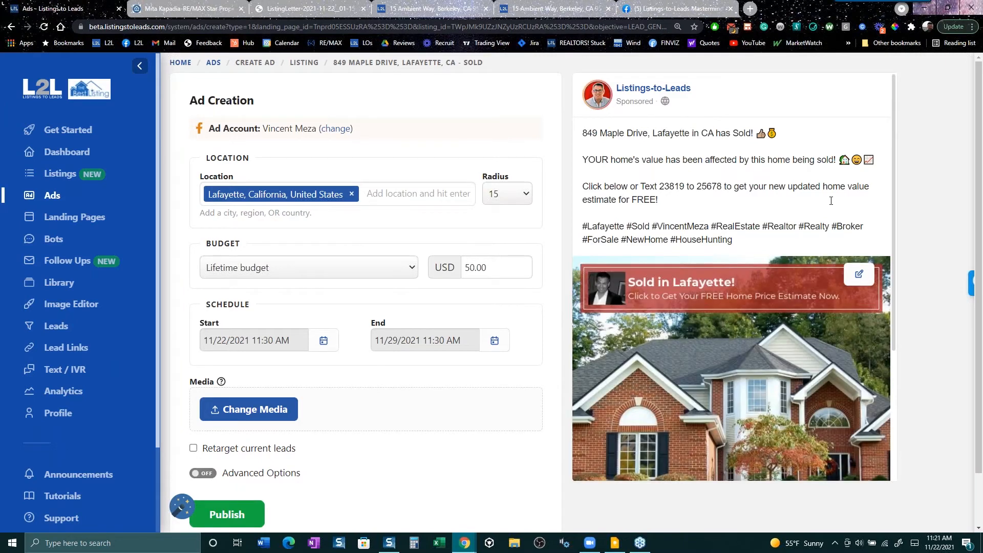
drag(835, 187, 876, 201)
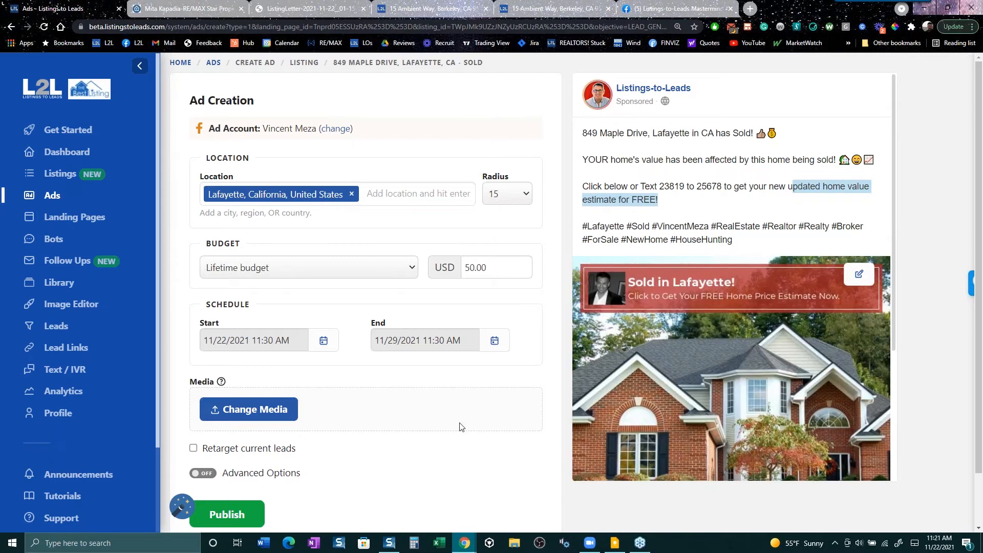
scroll(461, 425, down, 1)
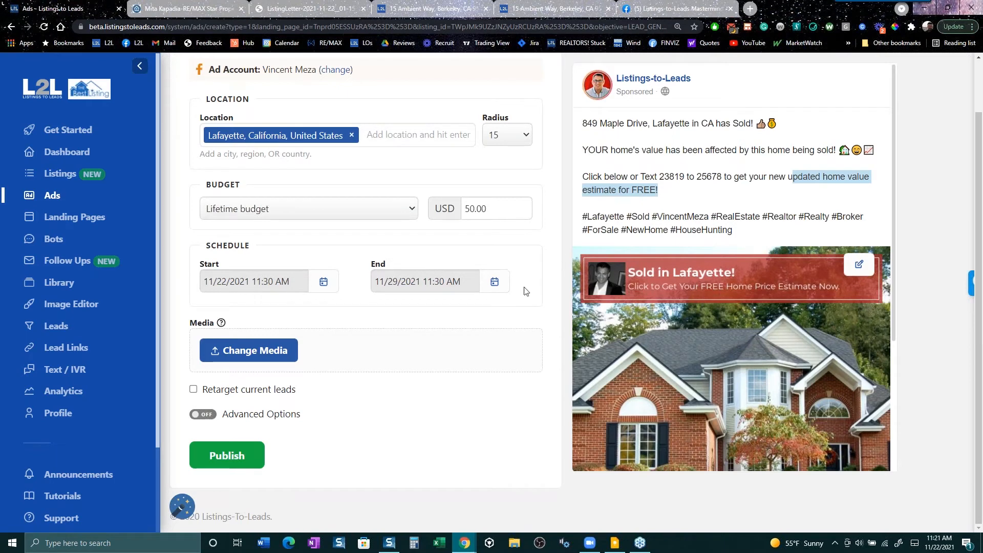
click(283, 414)
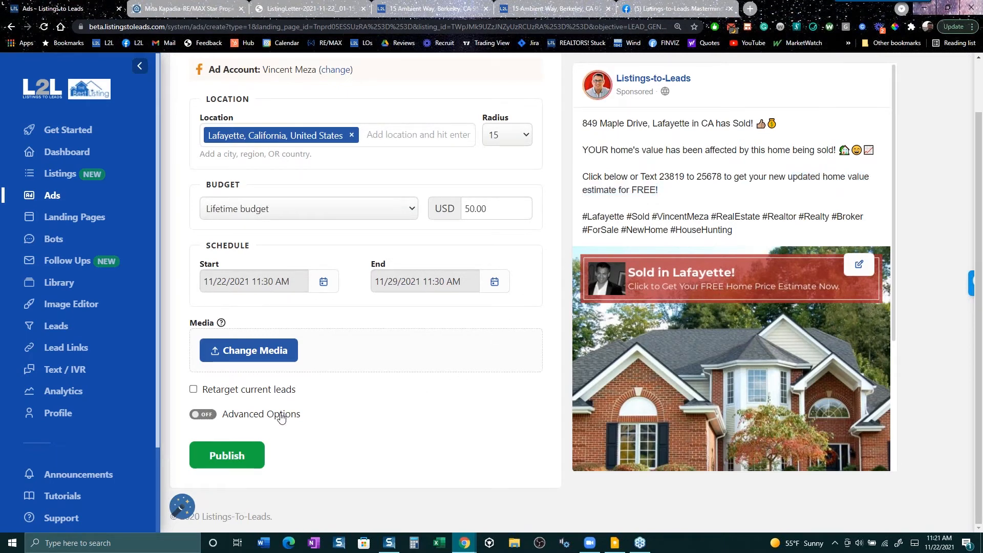
scroll(362, 423, down, 4)
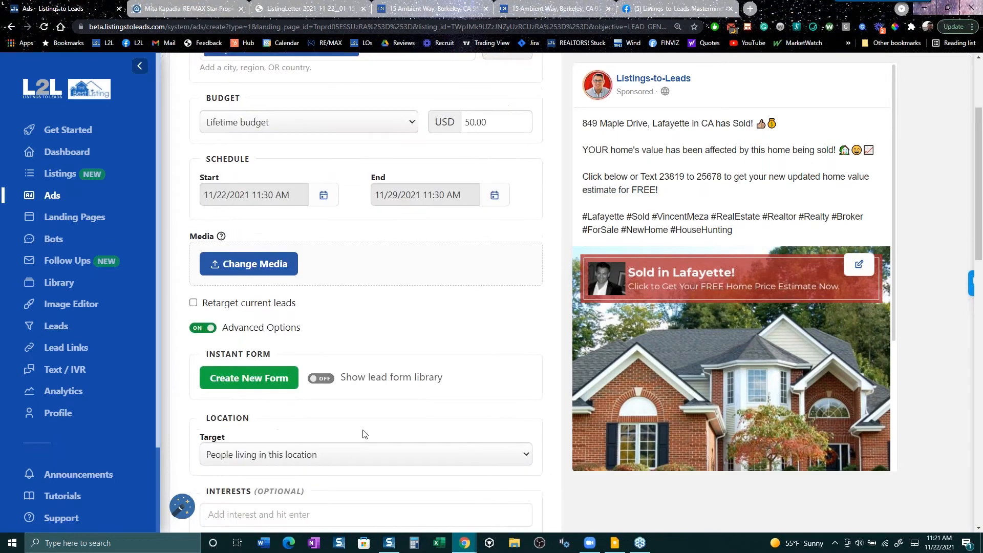
scroll(364, 436, down, 8)
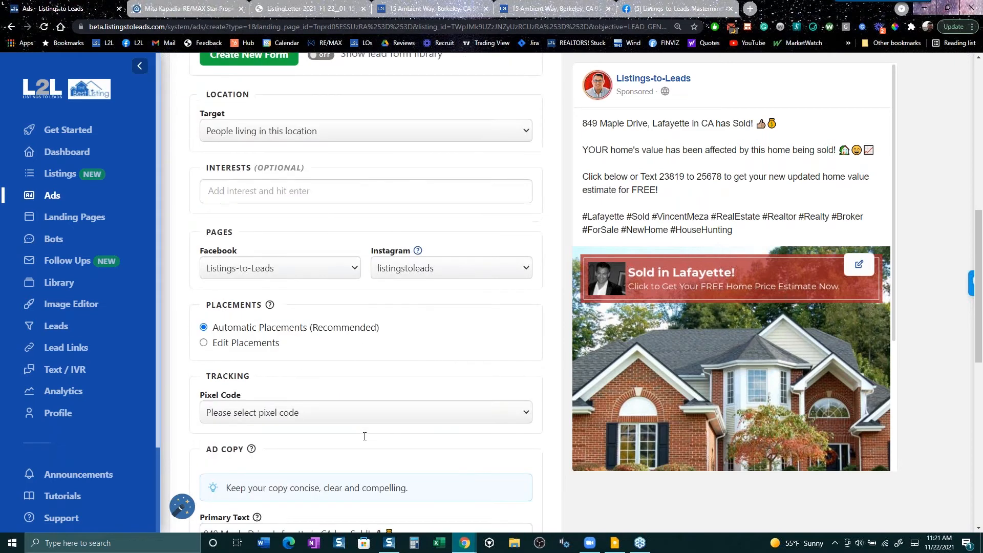
scroll(364, 436, down, 4)
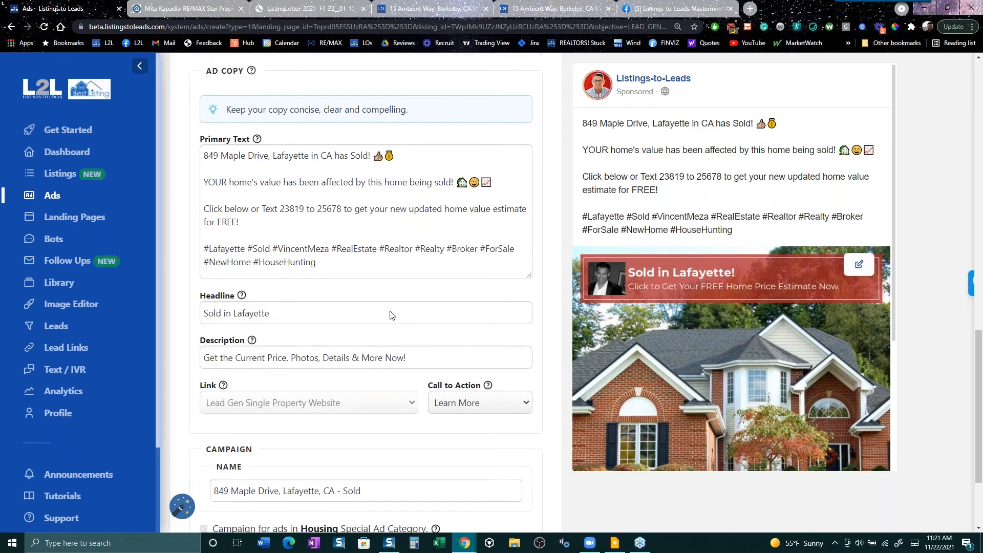
click(448, 91)
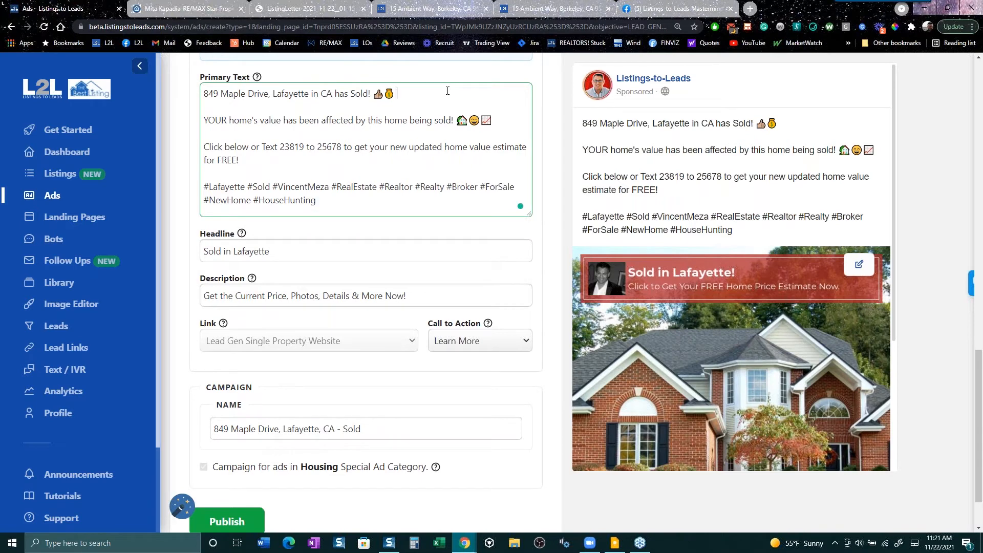
- Add lines 'In contract in 5 days!', 'Sold 20k above asking', '8 offers, 7 buyers still looking'
key(Return)
key(Return)
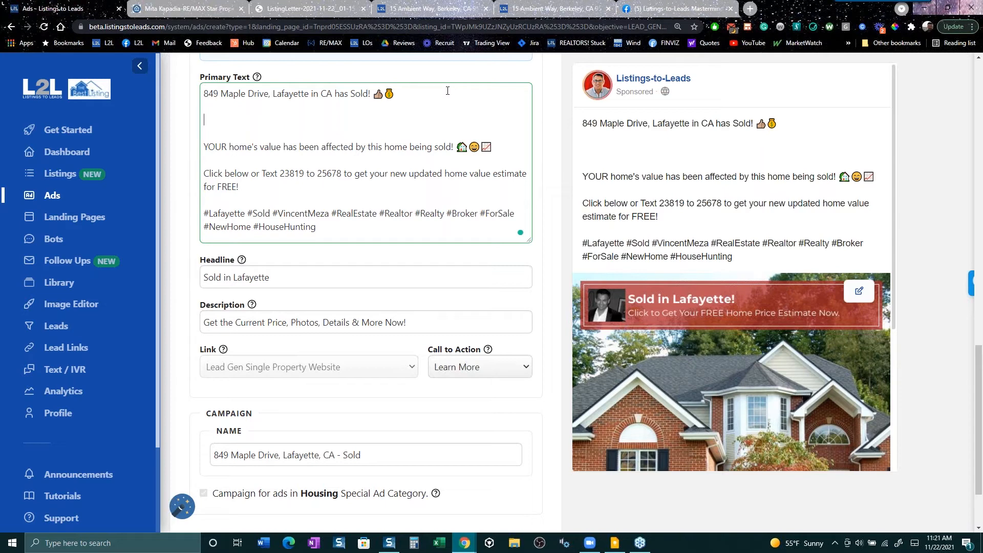
text(In contract in )
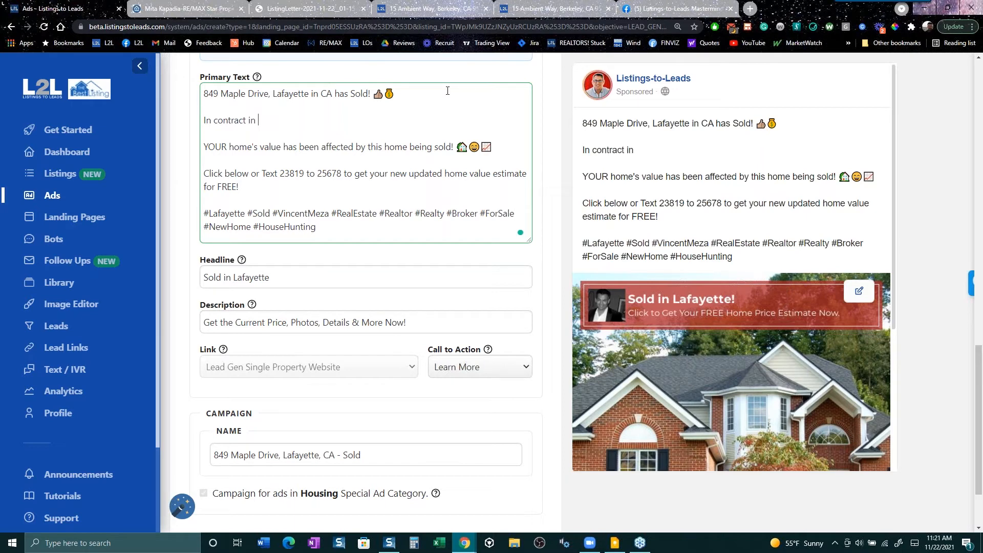
text(5 days!)
key(Return)
text(Sold )
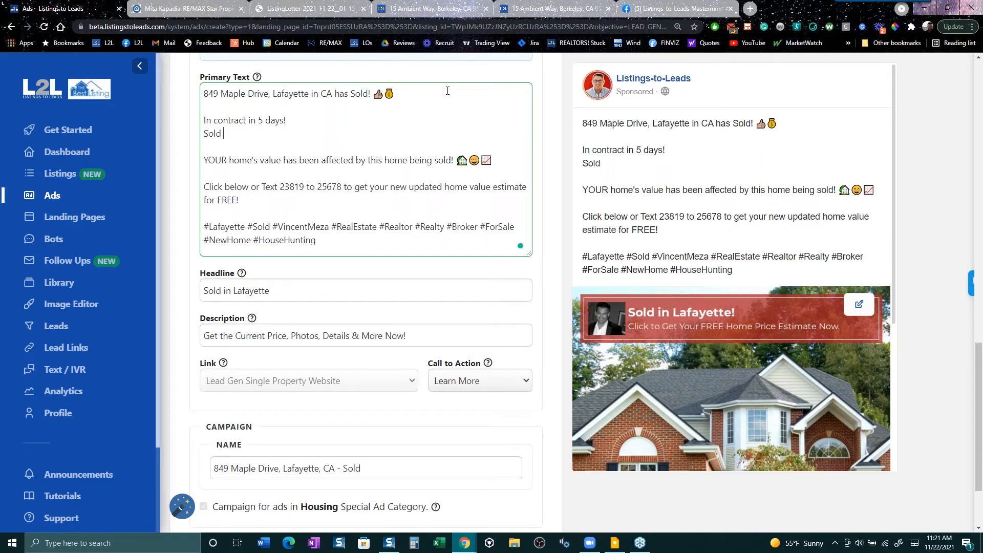
text(20k above asking)
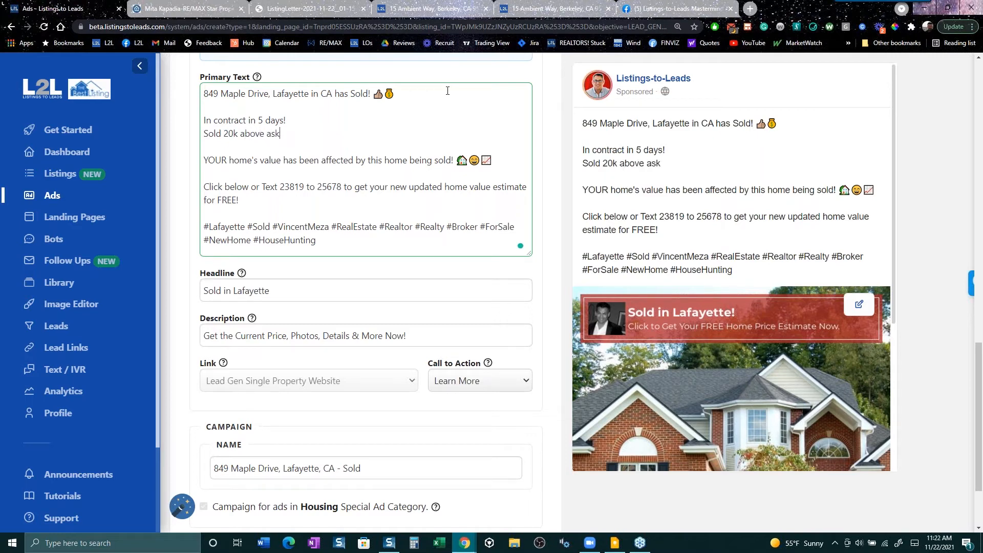
key(Return)
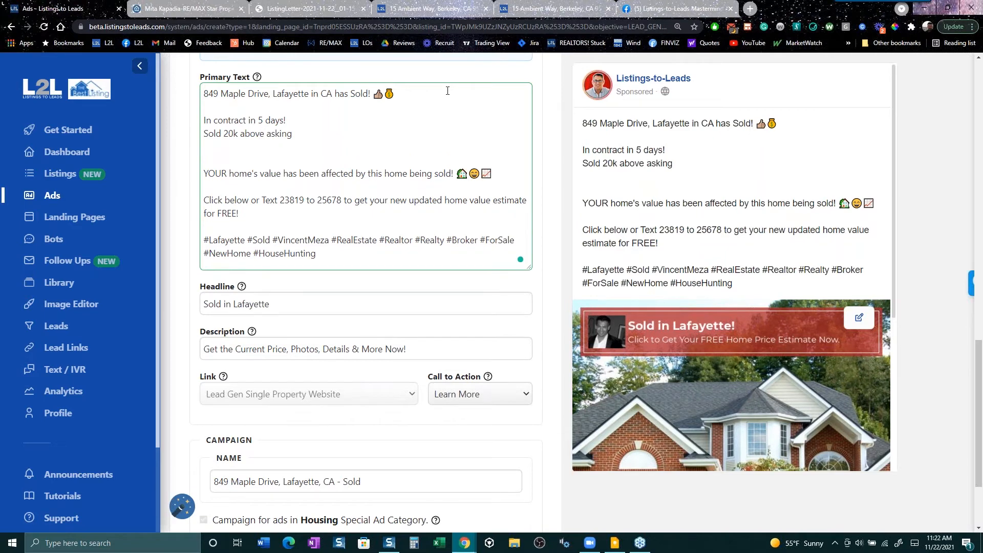
text(8 offers, 7 buyers st)
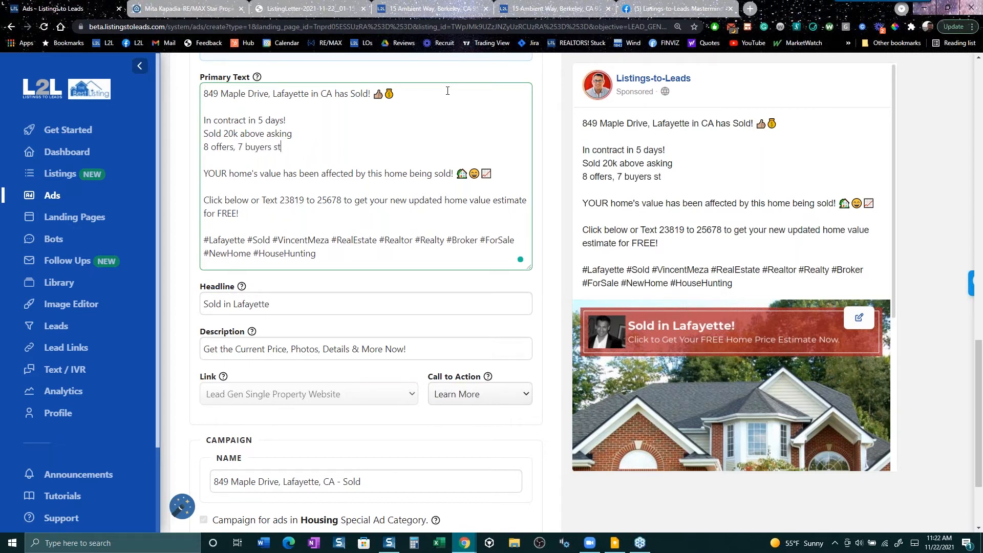
text(ill looking)
scroll(473, 98, up, 10)
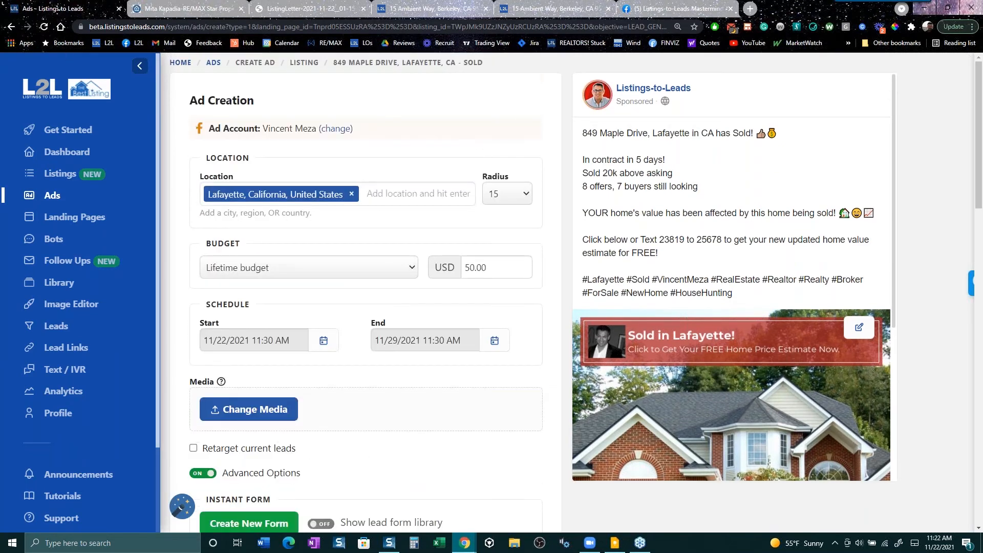
- Go back to Ads, start a PDF Report Ad, and filter to Buyer then Seller Reports
click(10, 29)
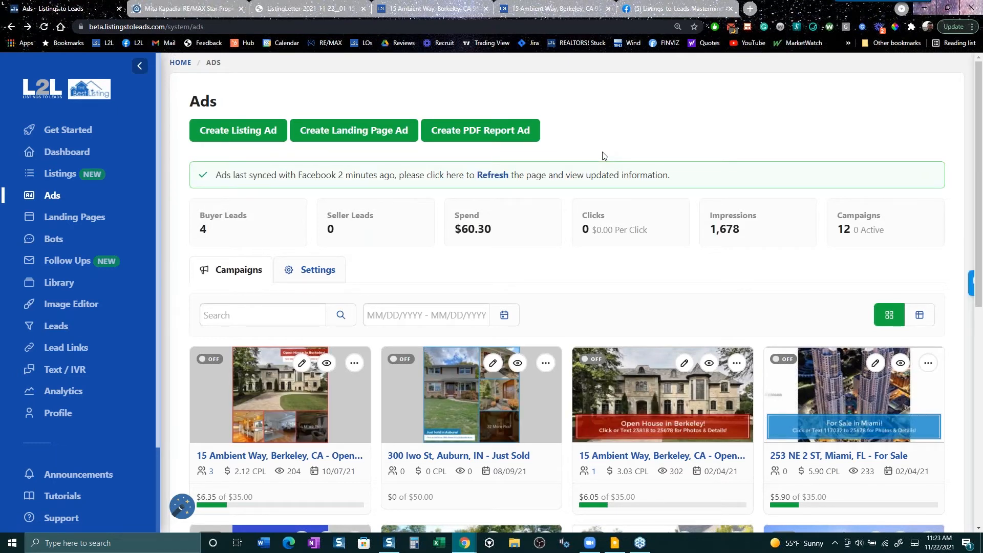
click(489, 131)
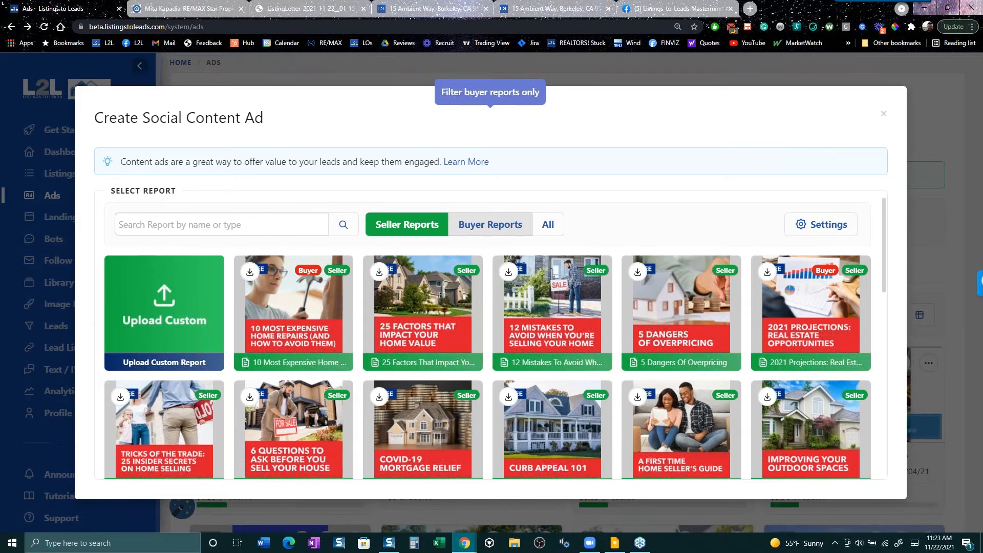
click(490, 225)
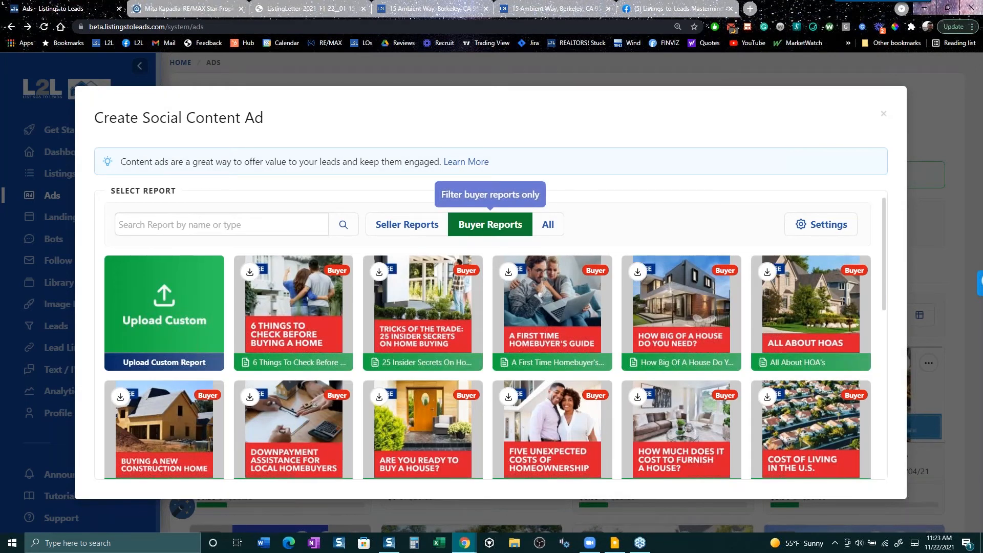
click(421, 234)
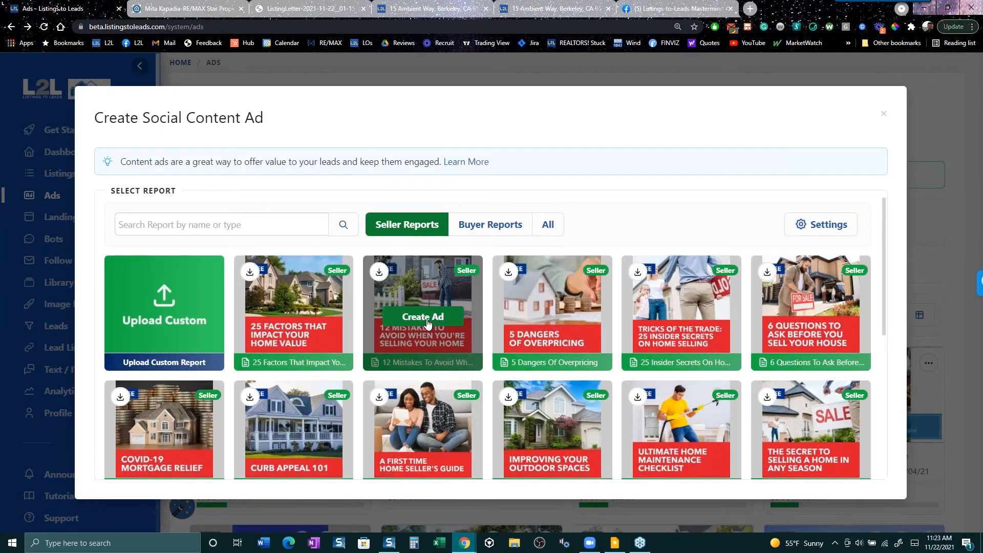
- Create an ad from '12 Mistakes to Avoid When Selling Your Home' targeting Lafayette, California
click(423, 316)
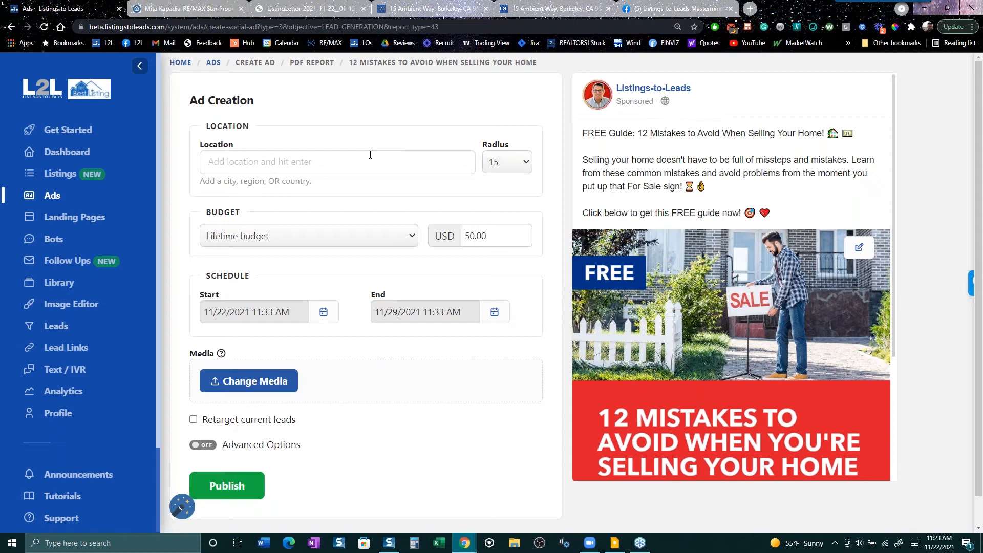
text(lafay)
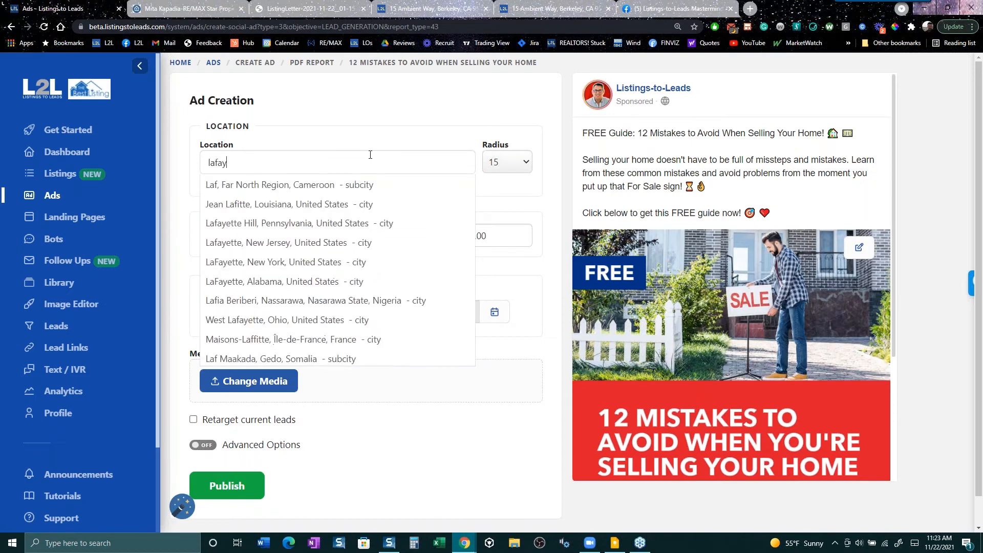
text(ette,)
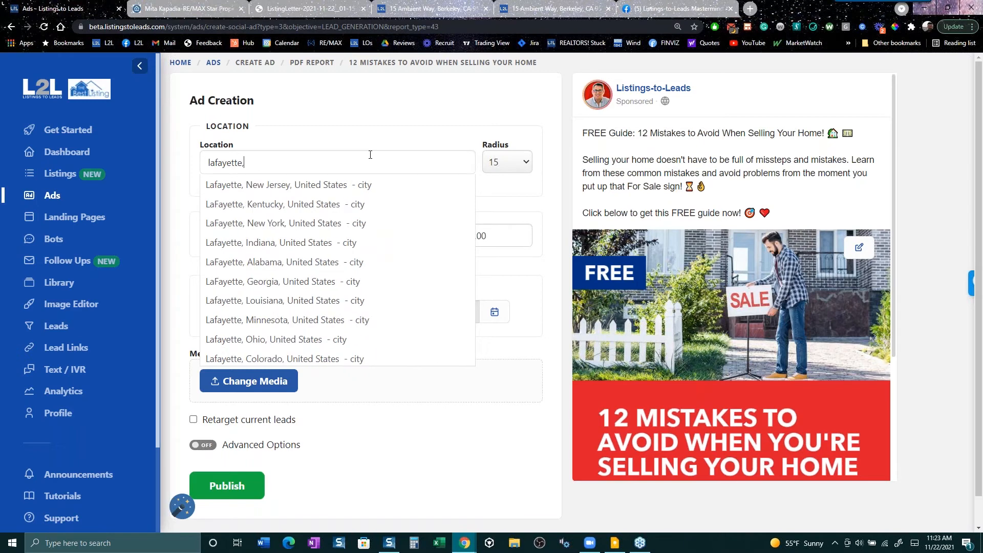
text( ca)
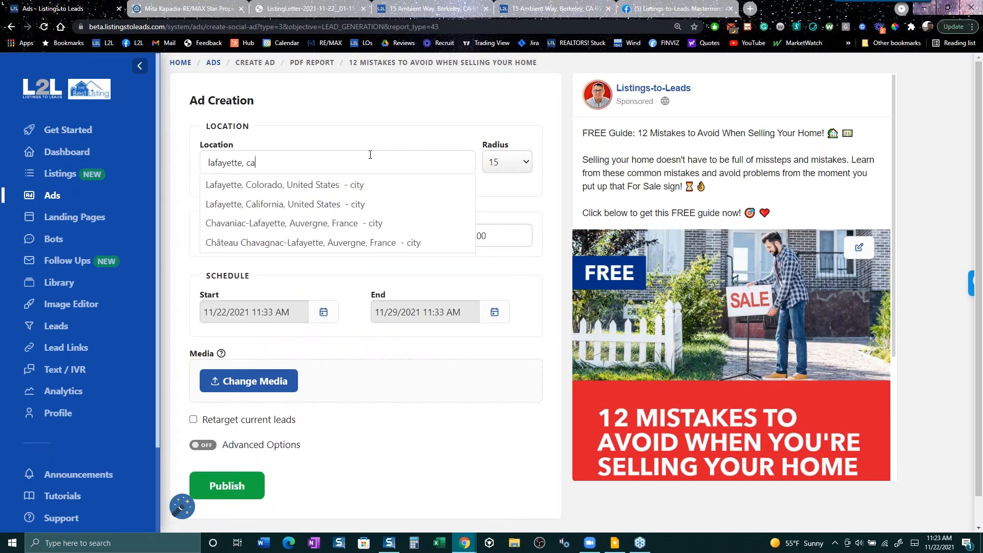
key(Down)
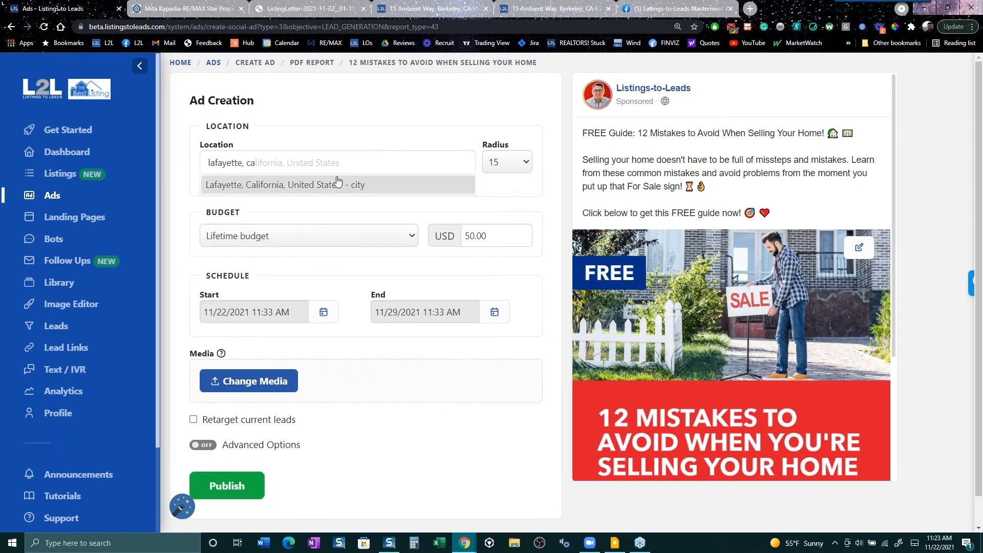
key(Return)
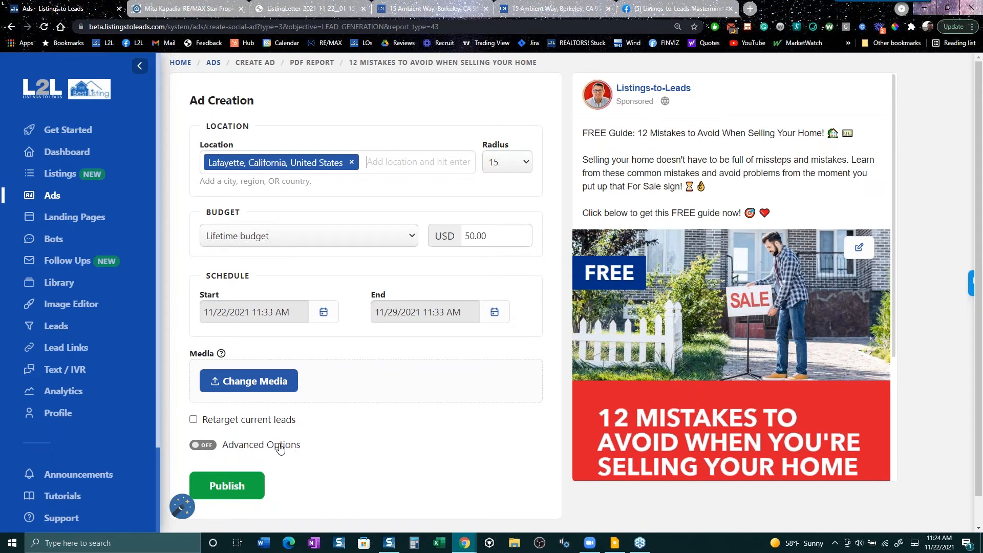
- Turn on the PDF report ad's Advanced Options
click(251, 446)
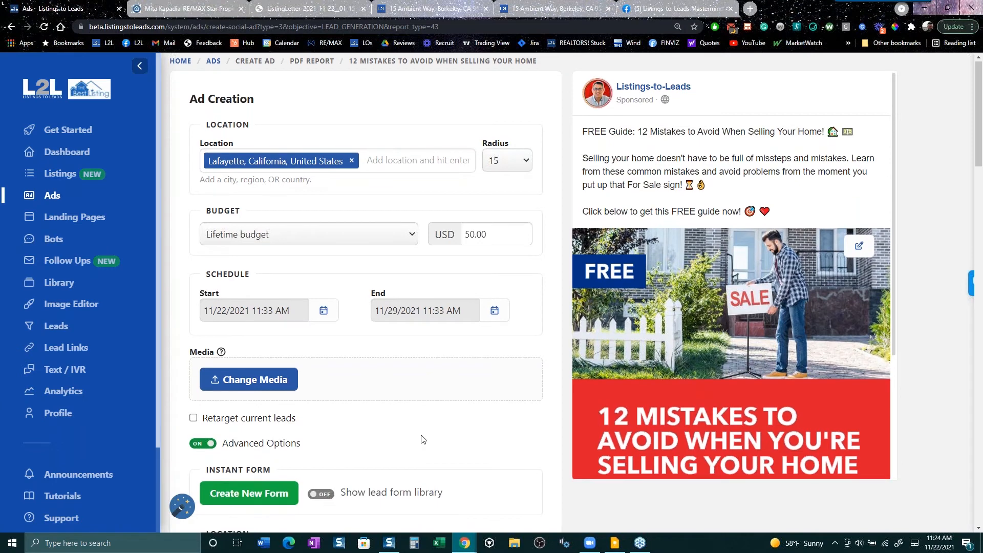
scroll(423, 439, down, 2)
scroll(423, 439, down, 1)
- Try a new lead form adding 'What is your time frame to sell?', then close it uncreated
click(248, 326)
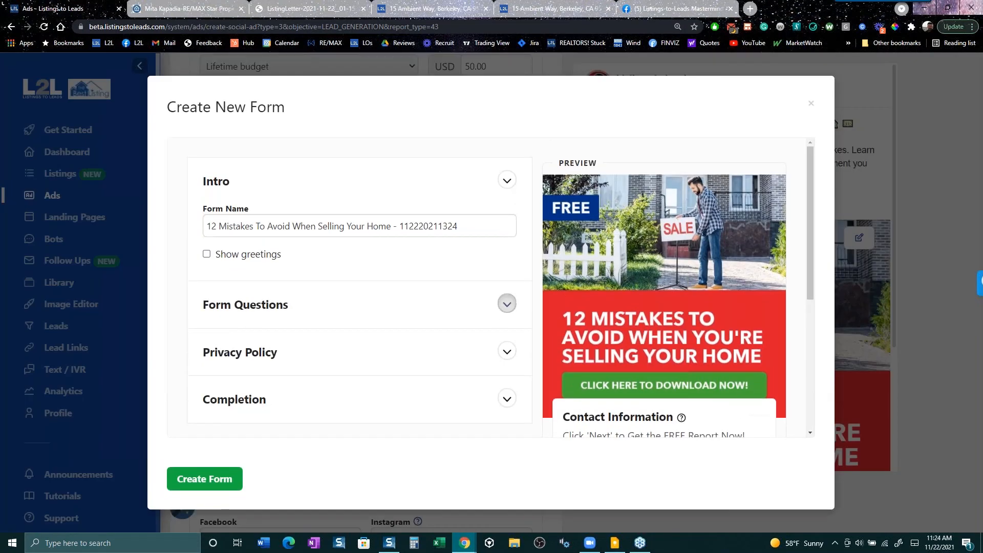
click(507, 305)
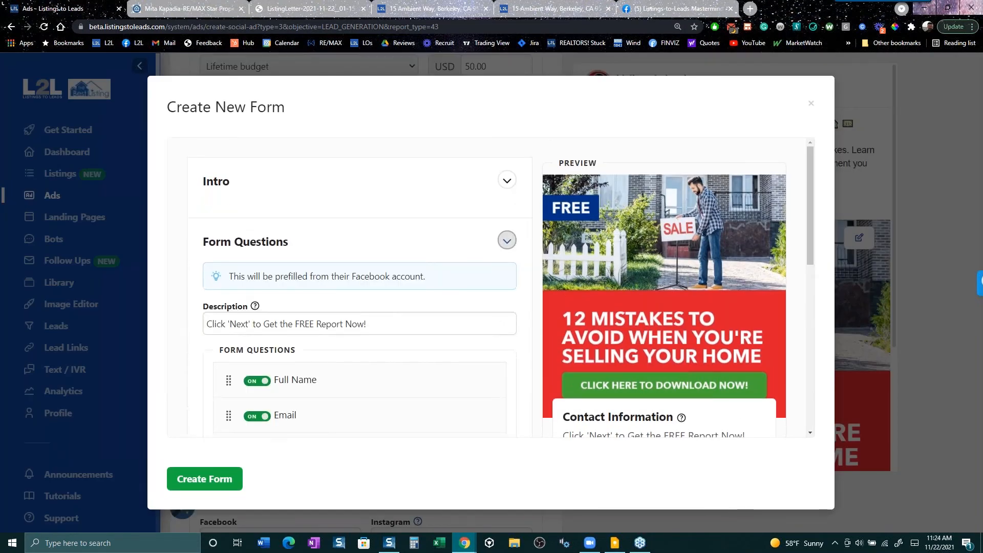
scroll(414, 375, down, 3)
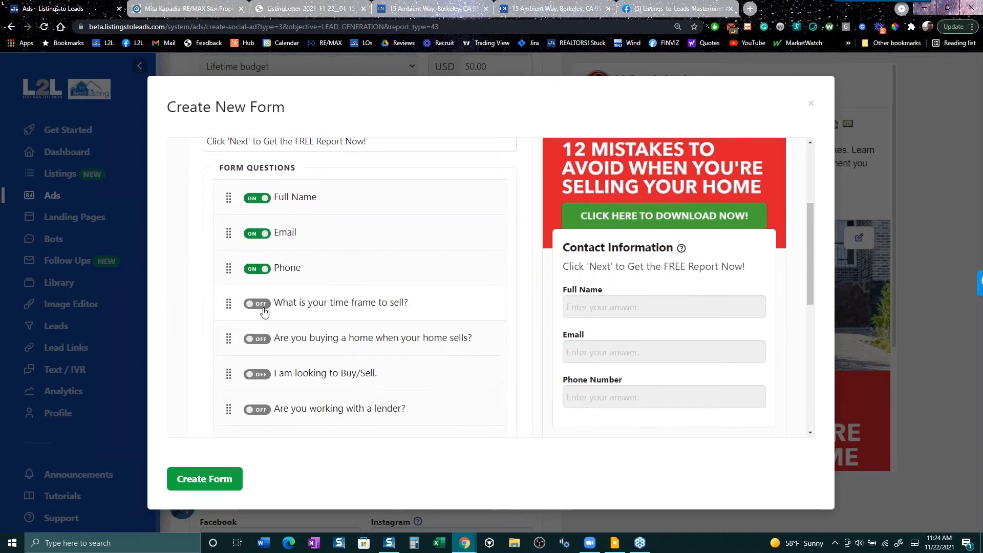
click(261, 305)
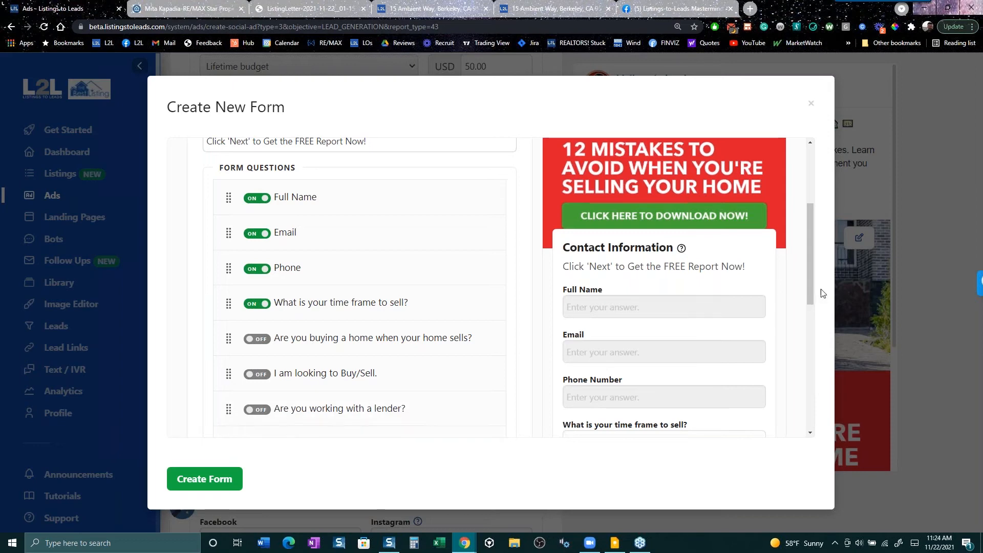
drag(812, 288, 802, 357)
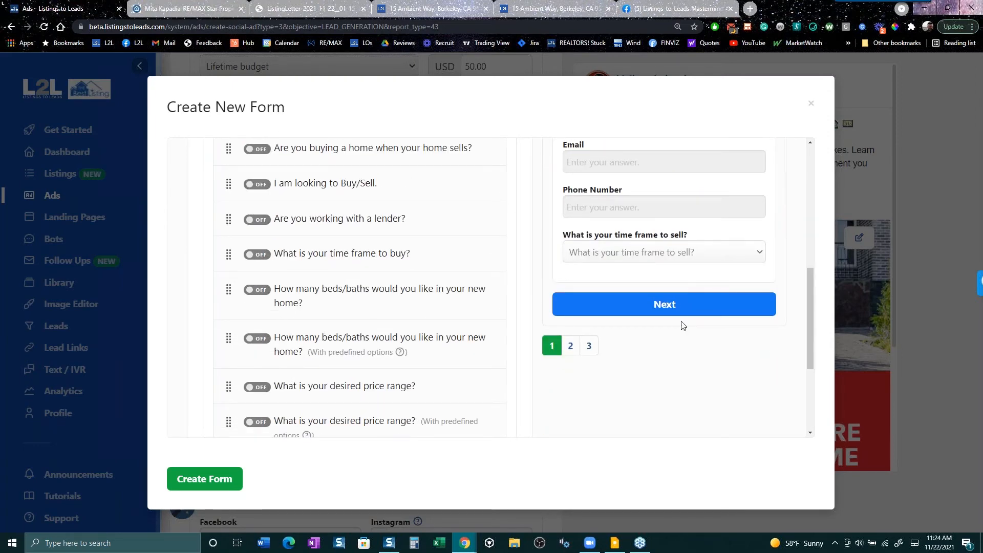
scroll(667, 307, up, 6)
scroll(652, 309, up, 1)
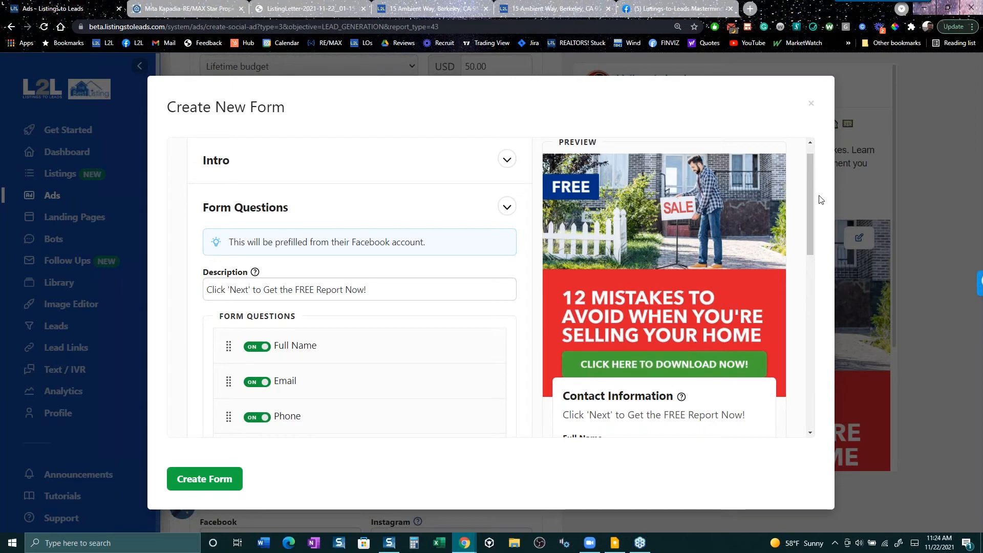
click(810, 103)
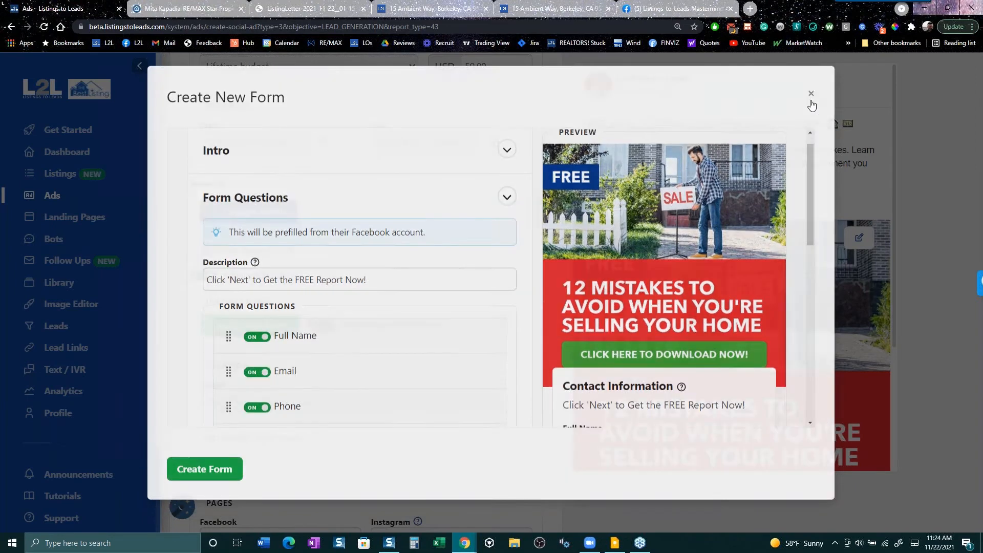
- Highlight a Mastermind group comment on following up with leads, then return to the ad draft
click(665, 6)
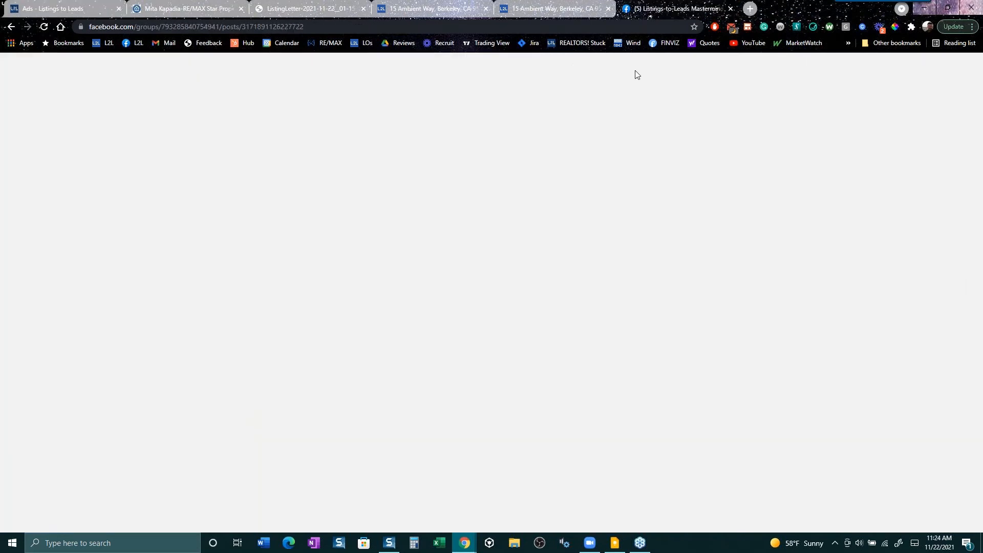
scroll(543, 369, down, 10)
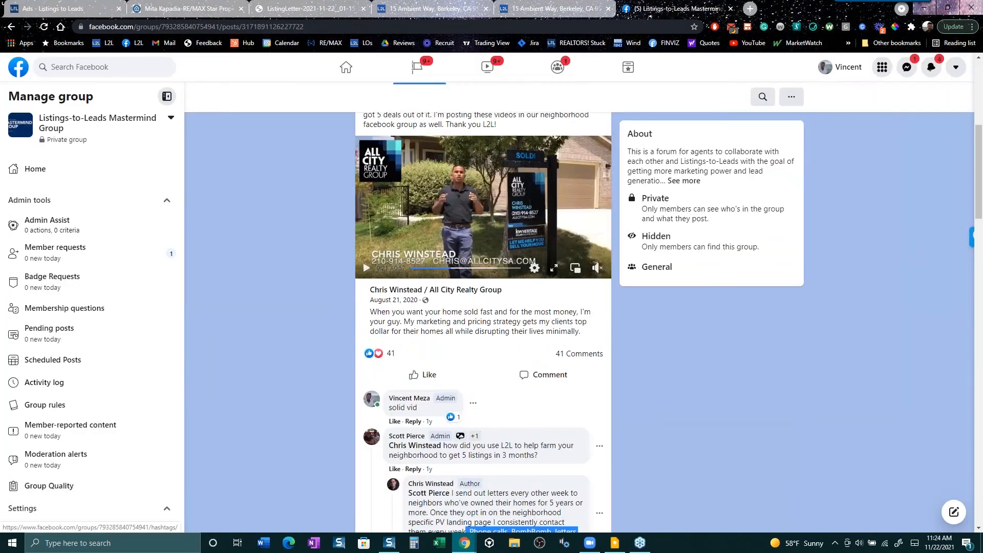
scroll(554, 498, down, 1)
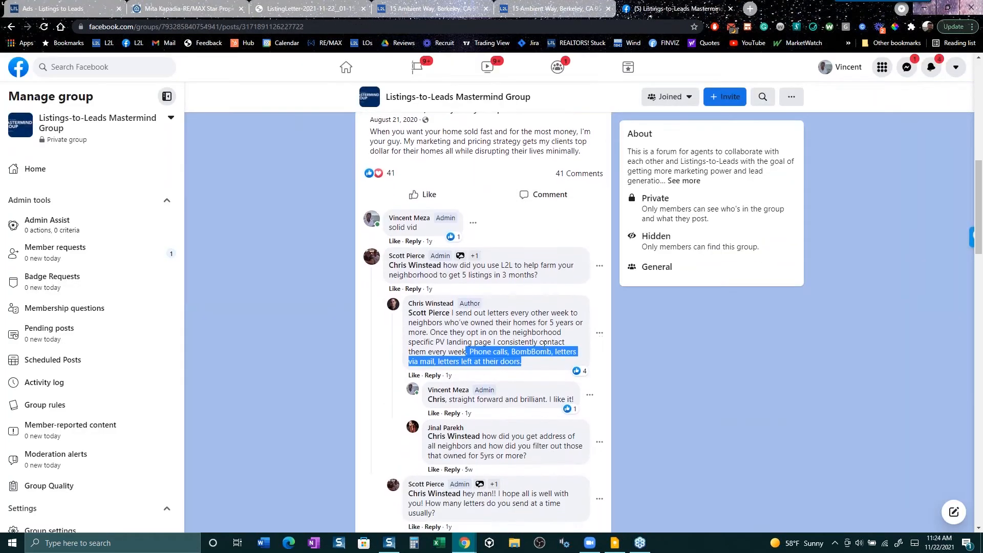
drag(526, 361, 444, 333)
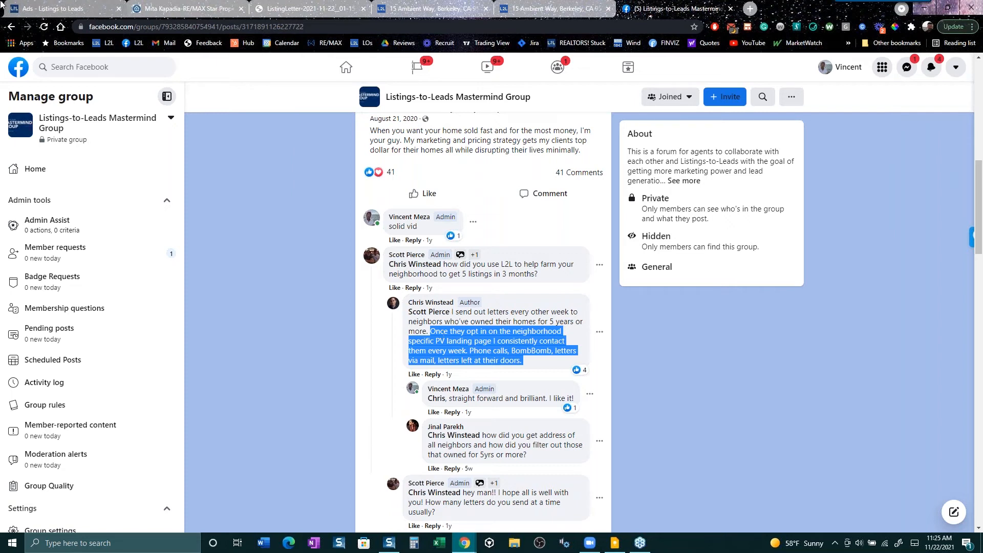
click(65, 6)
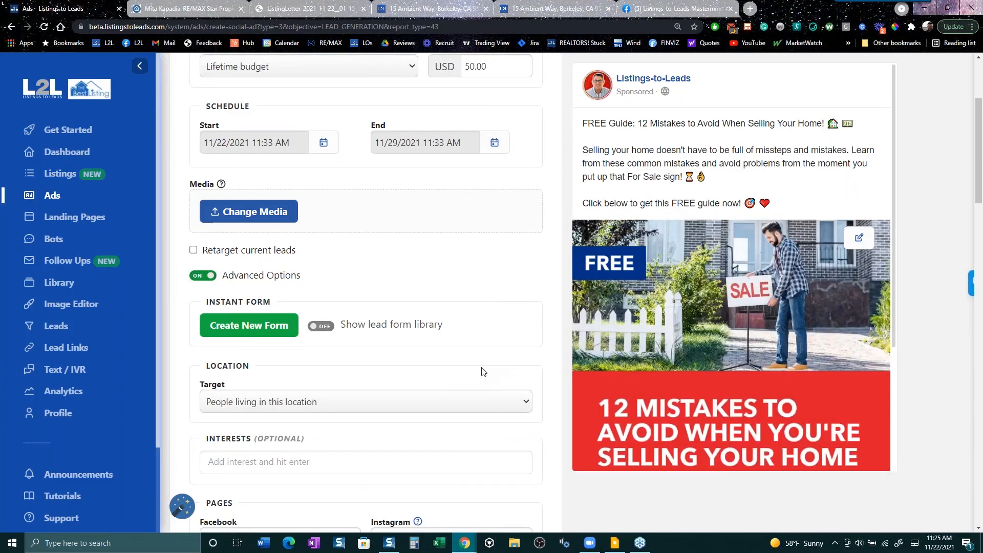
- Return to the Ads overview and start a new Create Landing Page Ad
scroll(479, 374, up, 3)
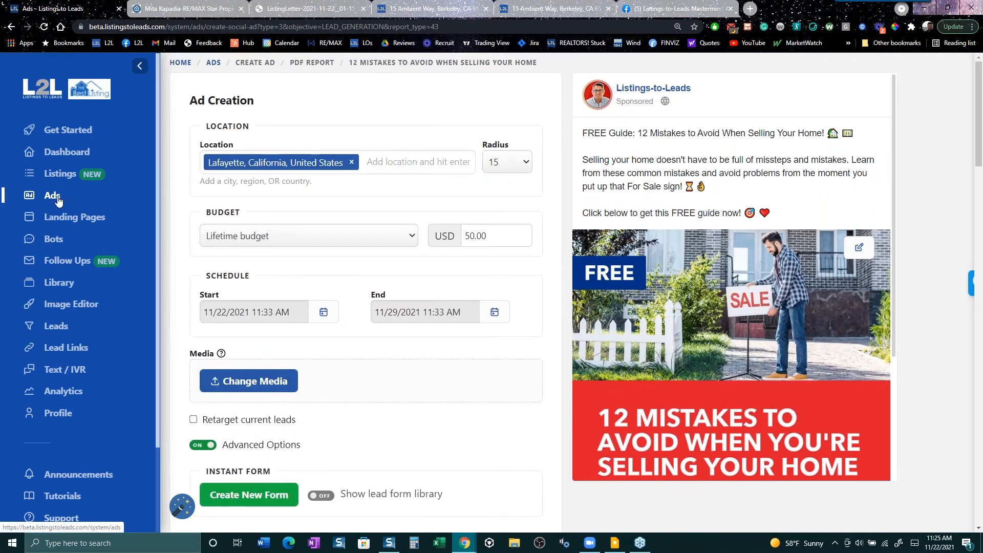
click(56, 203)
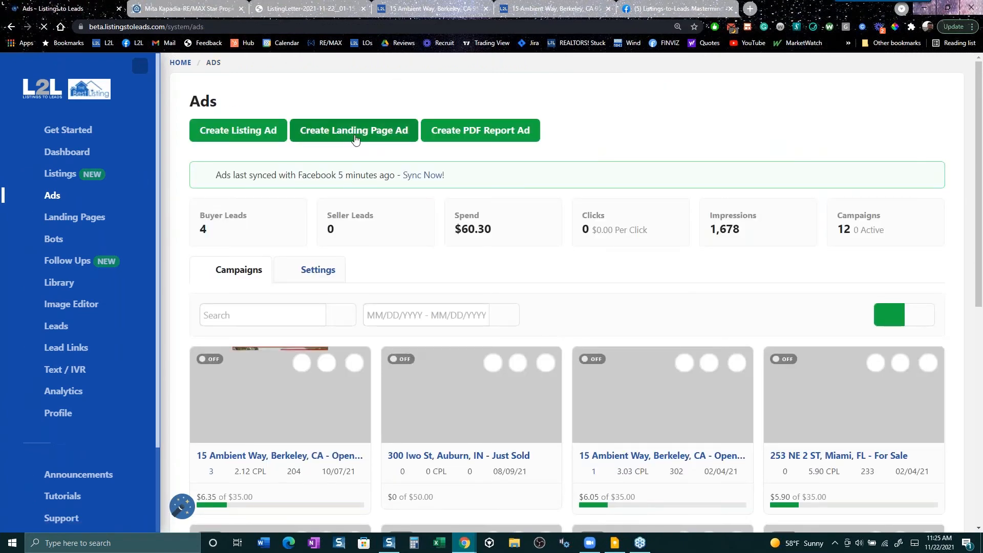
click(356, 138)
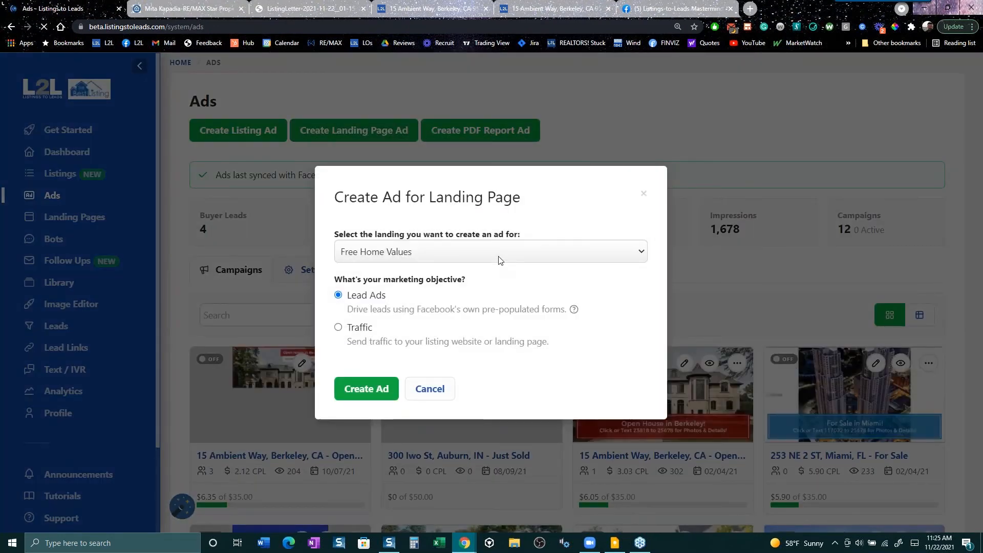
- Create a Lead Ads ad for the New Construction landing page
click(498, 253)
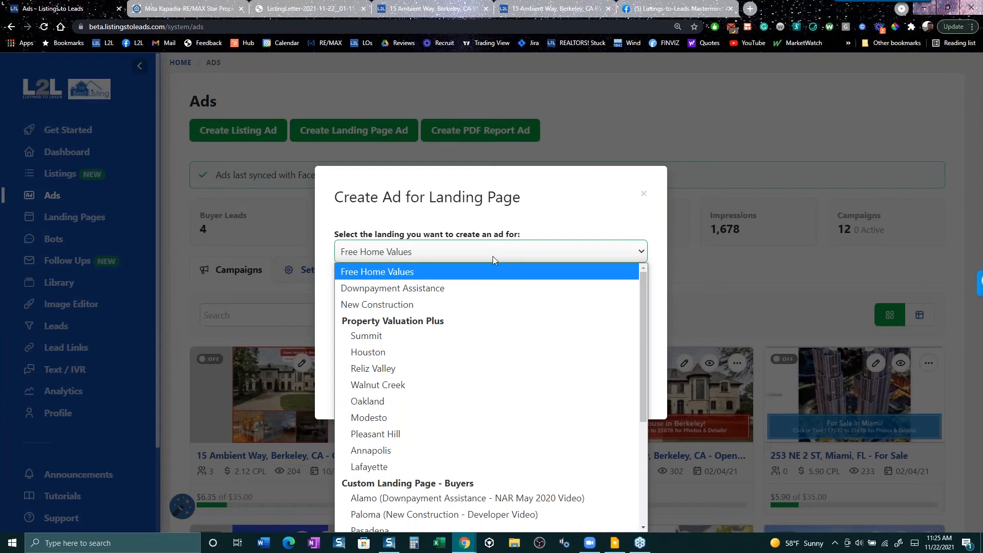
click(419, 303)
click(376, 387)
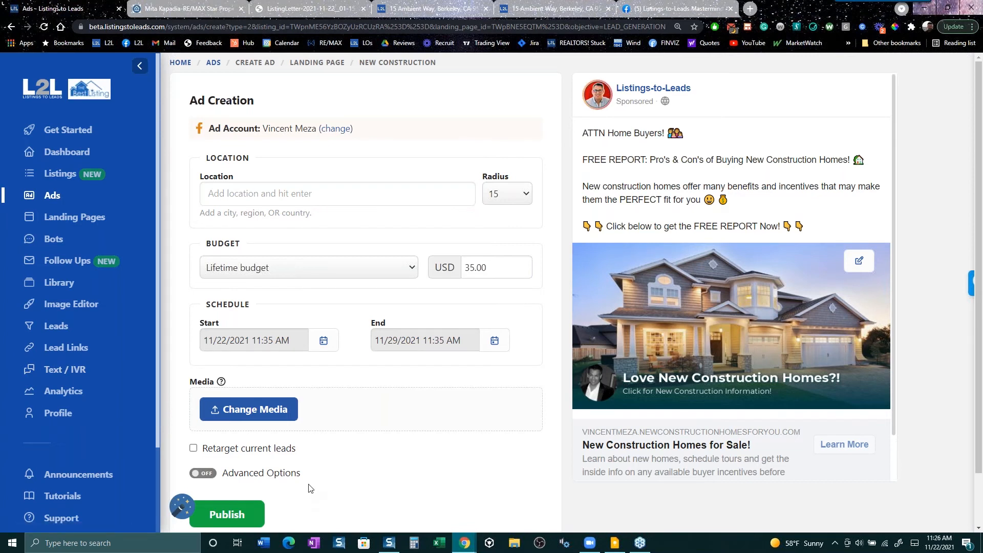
- Retarget existing leads and target Lafayette, California, then review the $35 lifetime budget and schedule
click(226, 451)
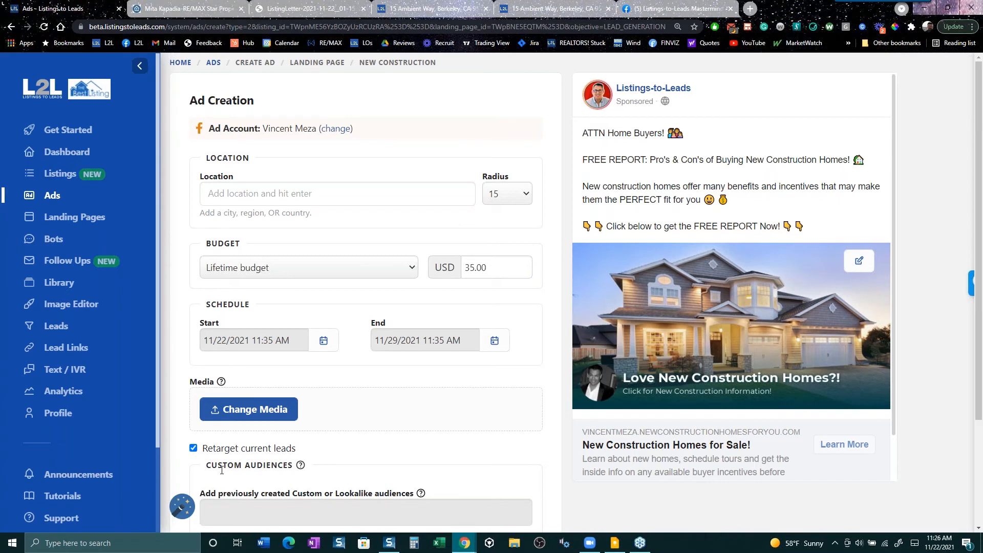
click(374, 191)
text(la)
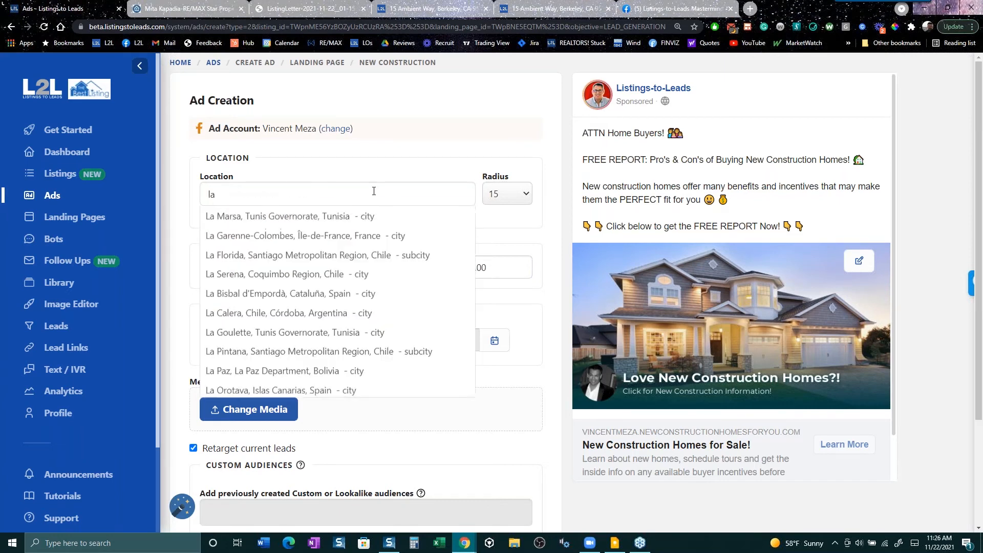
text(fay)
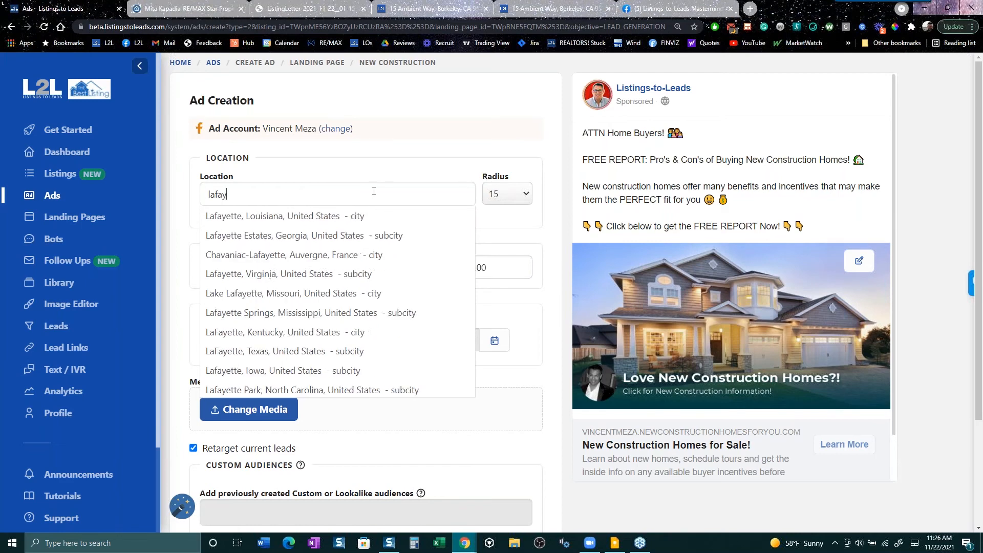
text(ette)
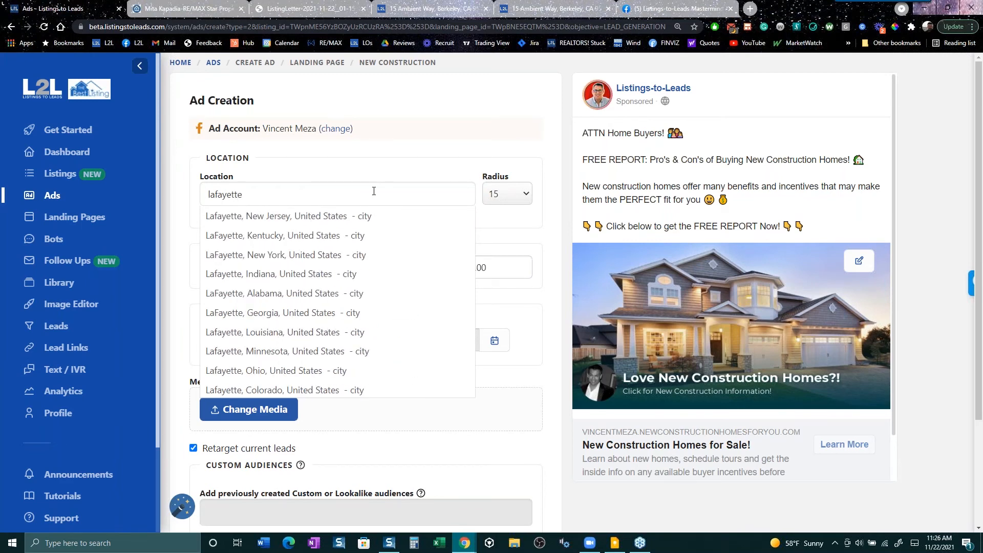
text(, ca)
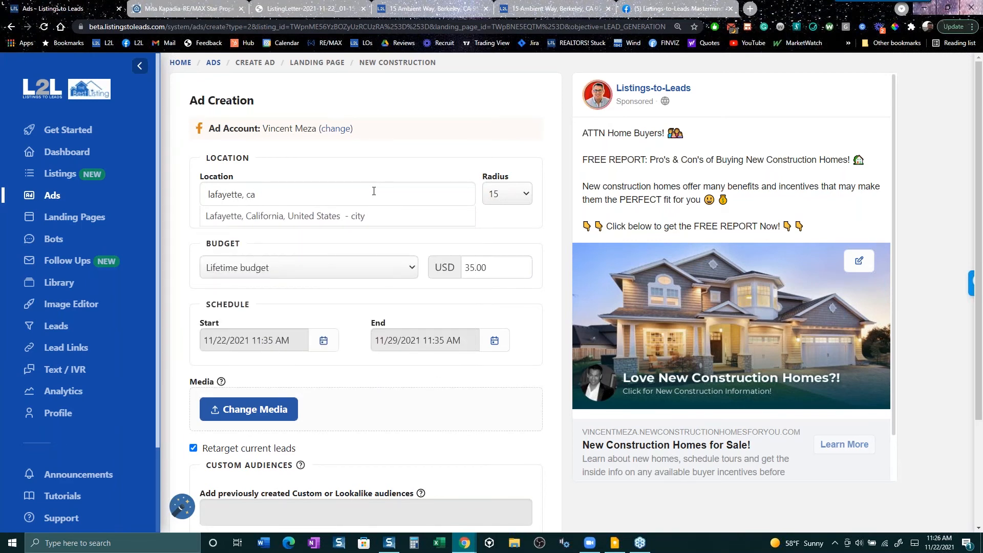
click(352, 217)
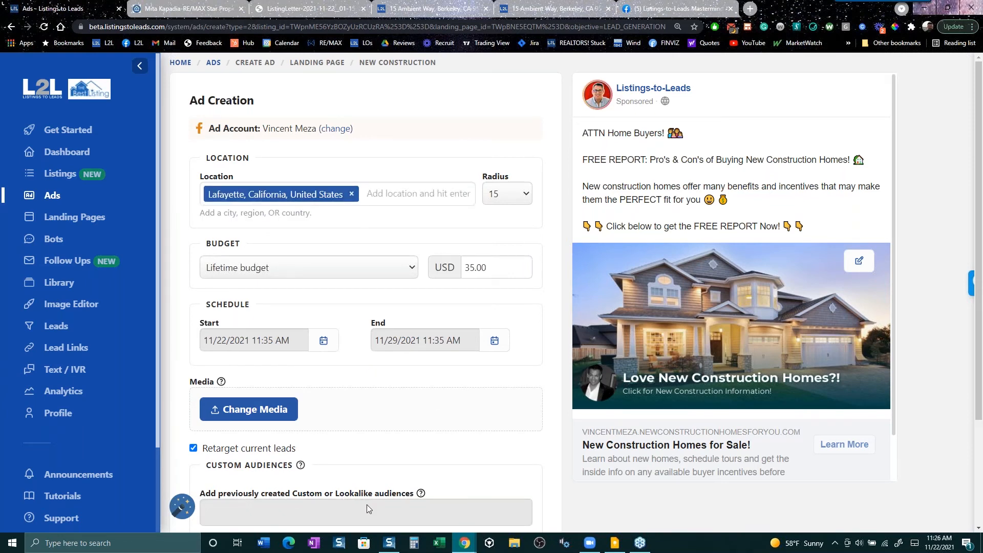
scroll(367, 505, down, 1)
scroll(367, 505, down, 3)
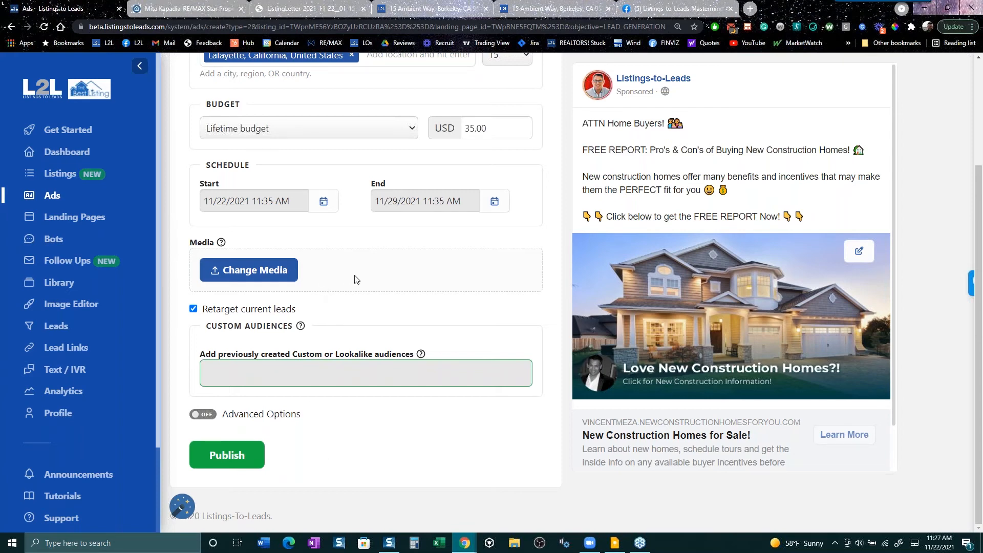
scroll(357, 280, up, 1)
scroll(357, 280, up, 2)
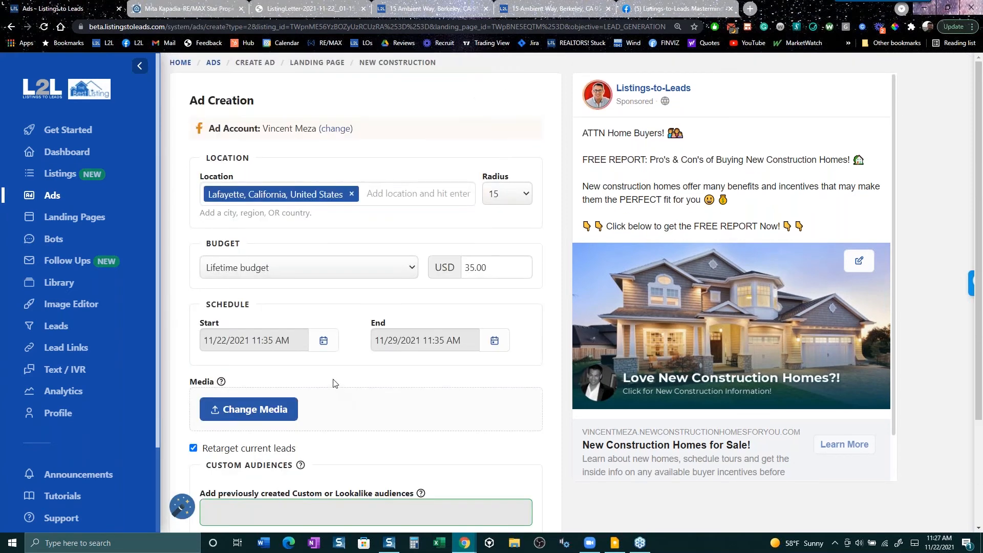
- Browse the Landing Pages library, including Paloma, Walnut Creek, Oakland and Modesto pages
click(74, 225)
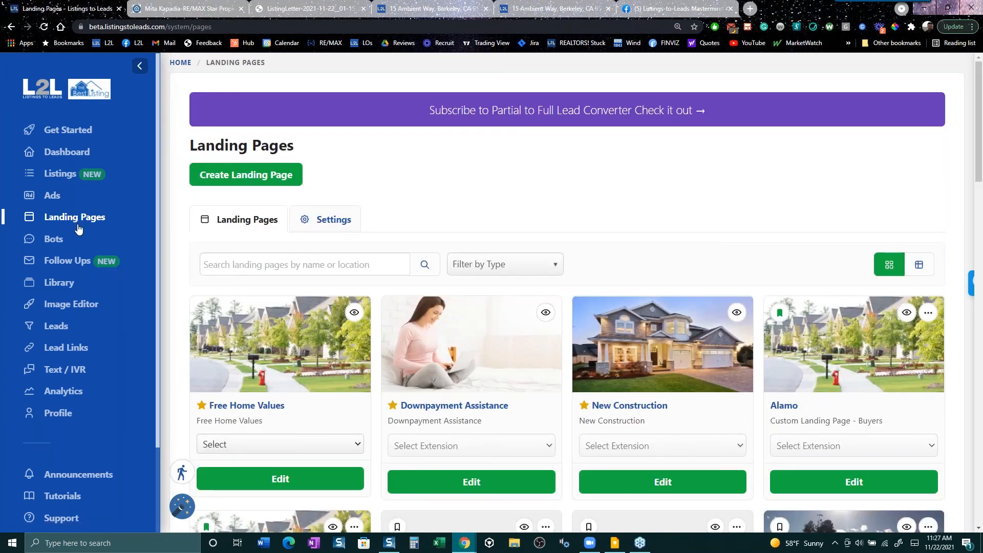
scroll(81, 227, down, 2)
scroll(567, 292, down, 1)
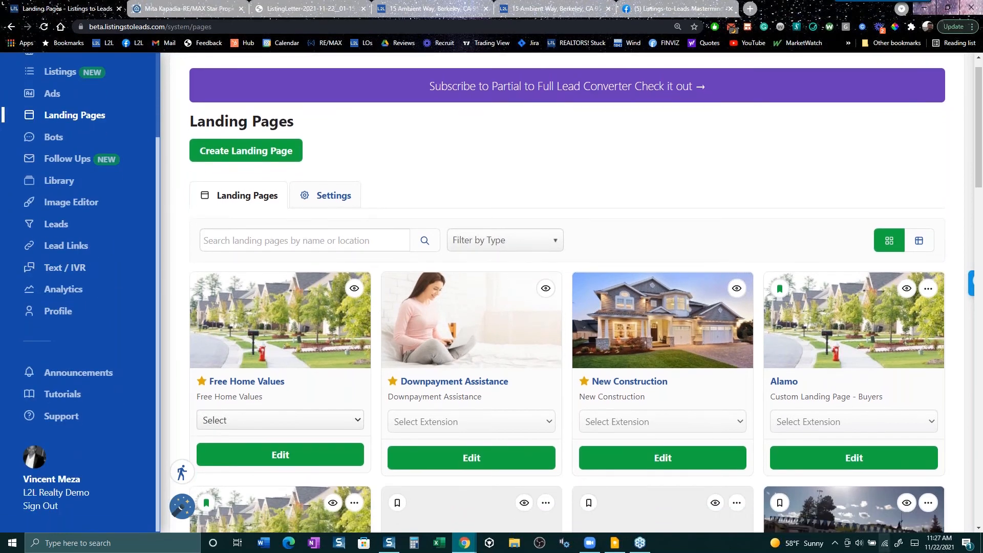
scroll(527, 373, down, 8)
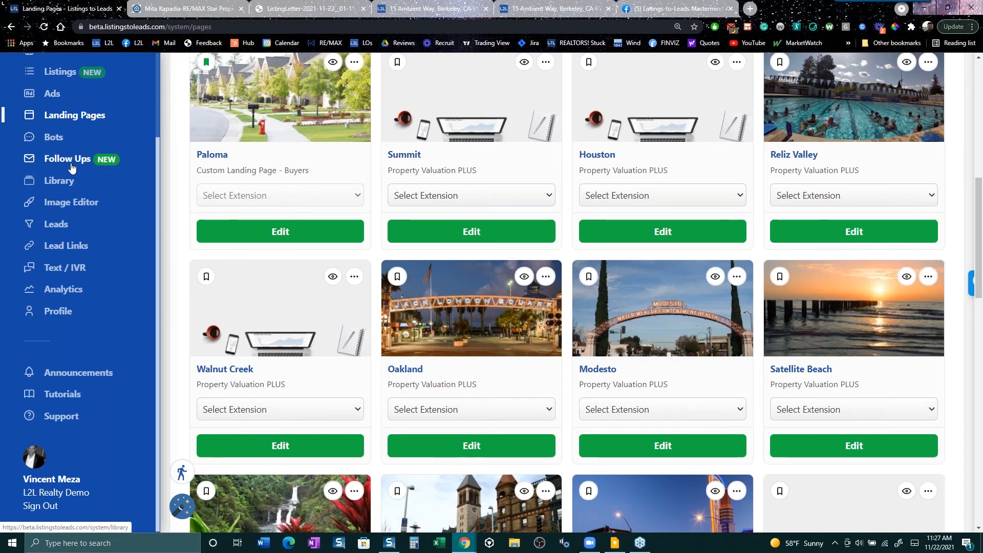
- Visit the media Library, then the Listings page
click(64, 181)
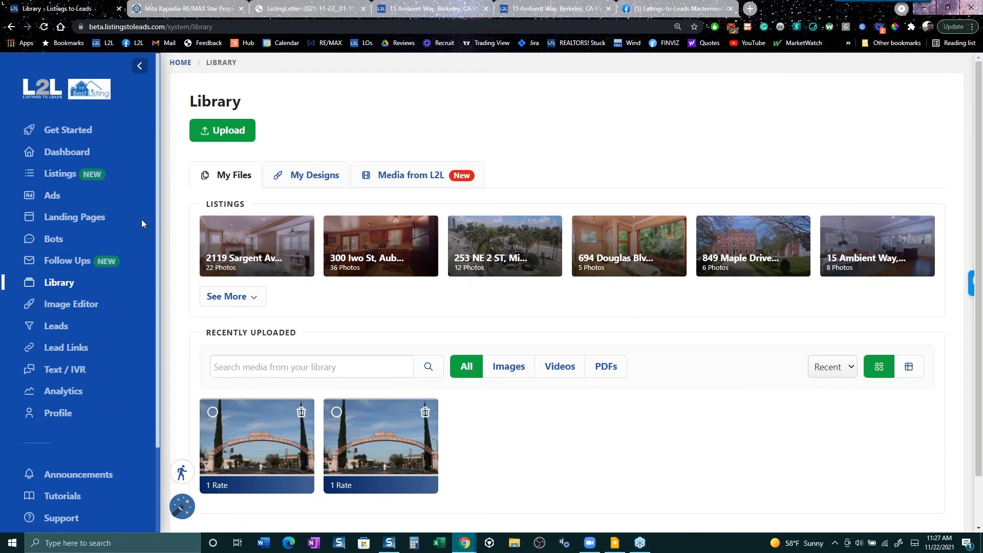
click(61, 176)
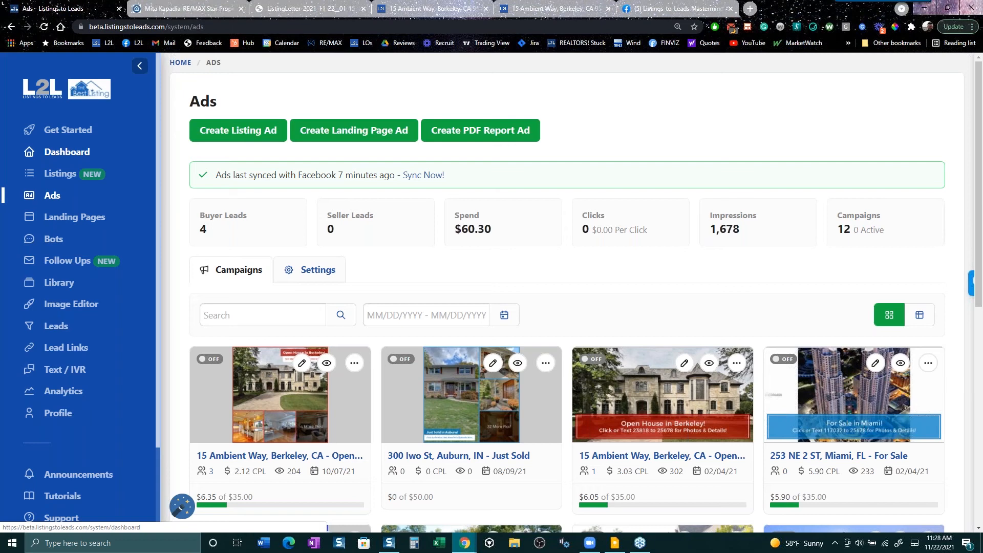
- Open the Leads page with the November 2021 buyer leads and one seller lead
click(53, 328)
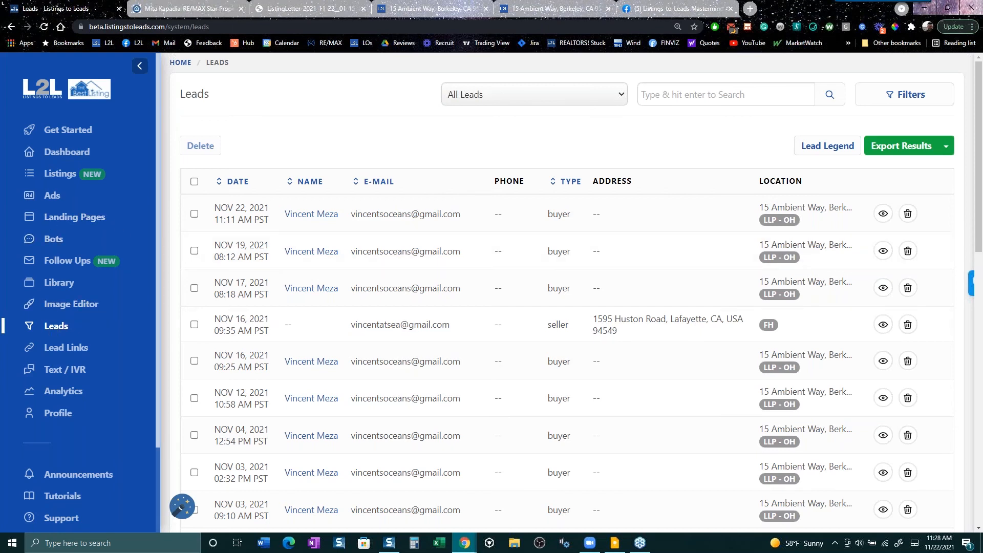
- Switch back to Ads to see 4 buyer leads, 0 seller leads and $60.30 spend
click(62, 202)
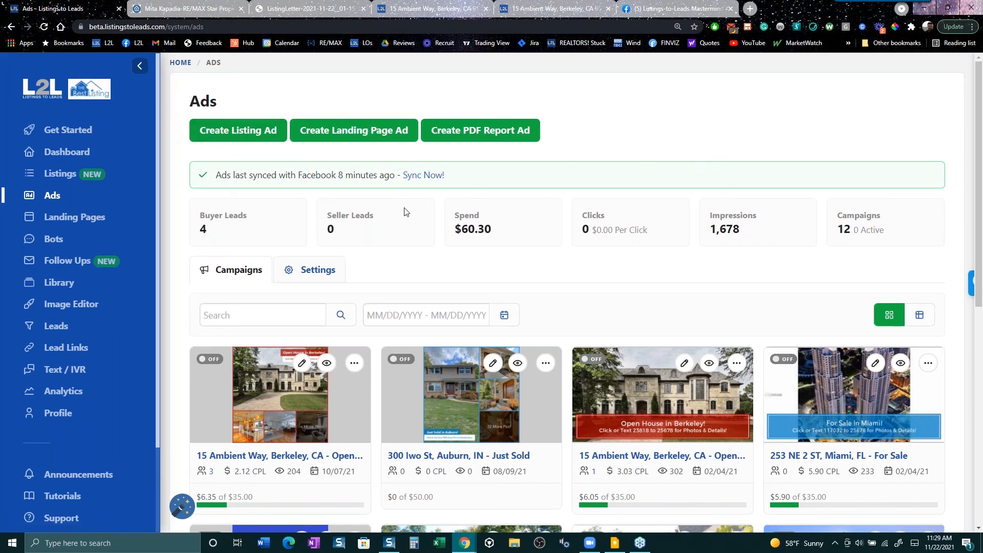
drag(215, 176, 522, 178)
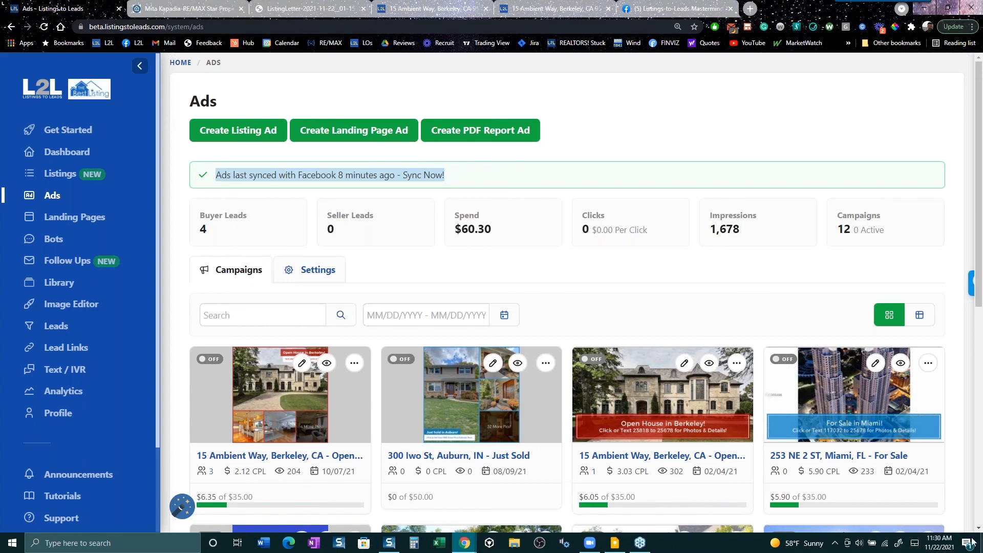
click(65, 176)
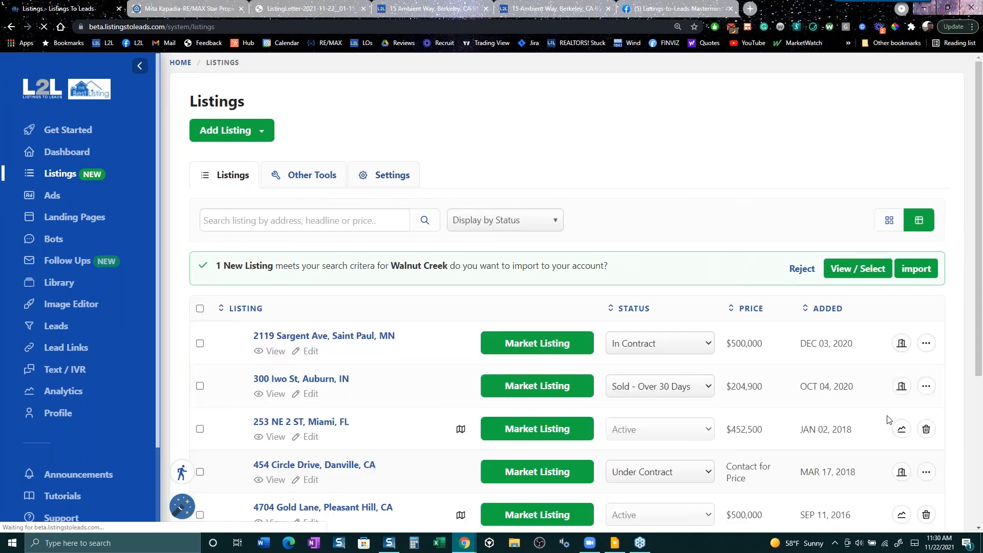
scroll(746, 377, down, 3)
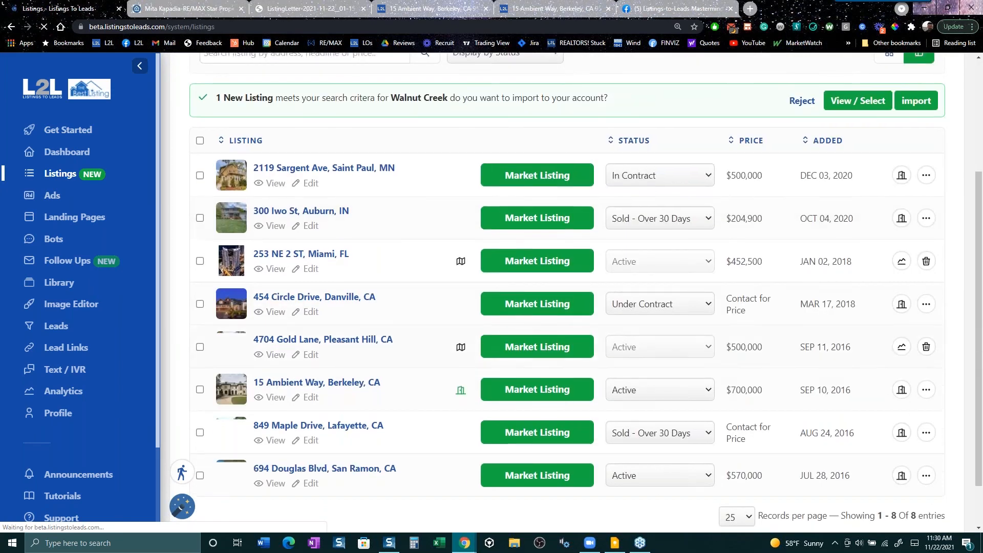
click(684, 391)
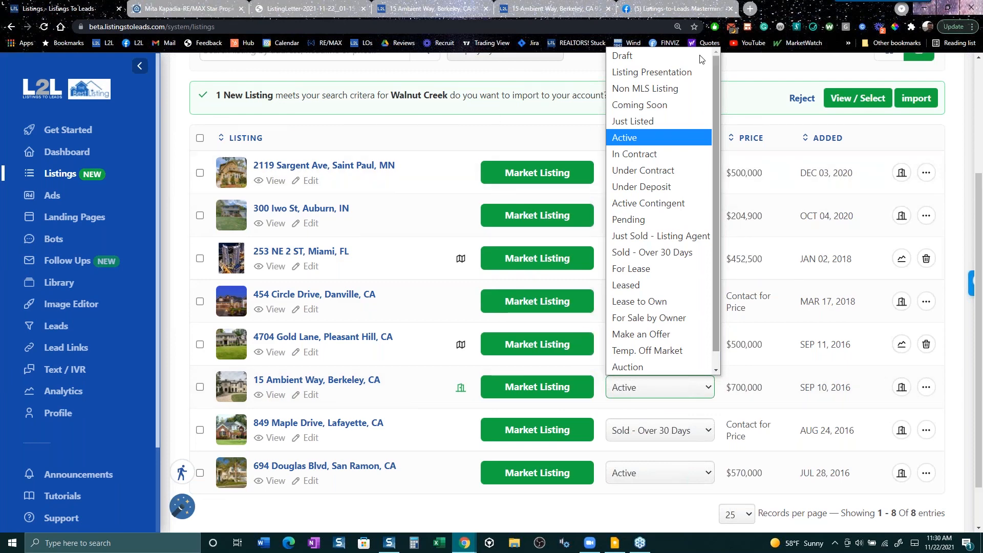
- After a quick look at the Mastermind Facebook group, open the Customer Support page
click(685, 11)
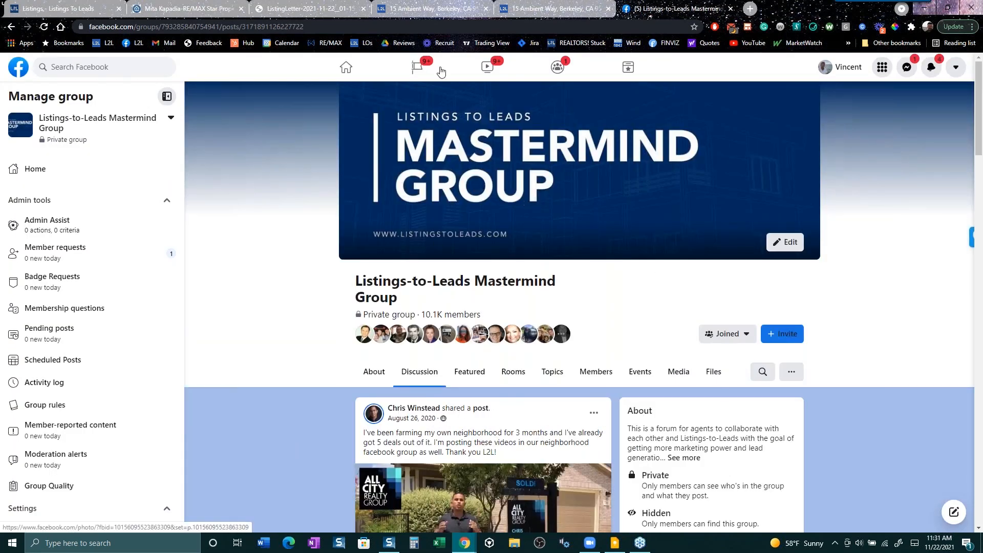
click(76, 8)
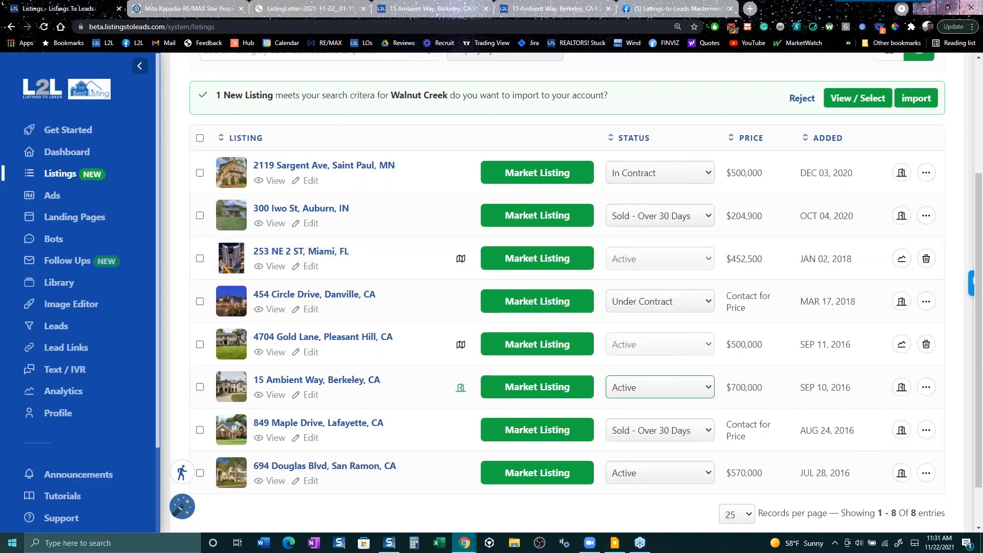
click(67, 527)
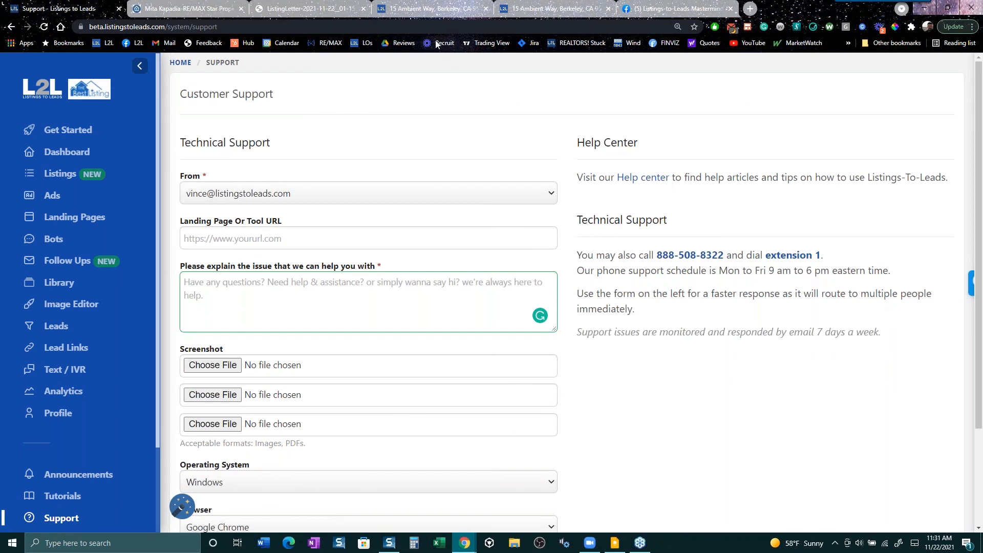
- Switch to the private Listings-to-Leads Mastermind group on Facebook
click(663, 12)
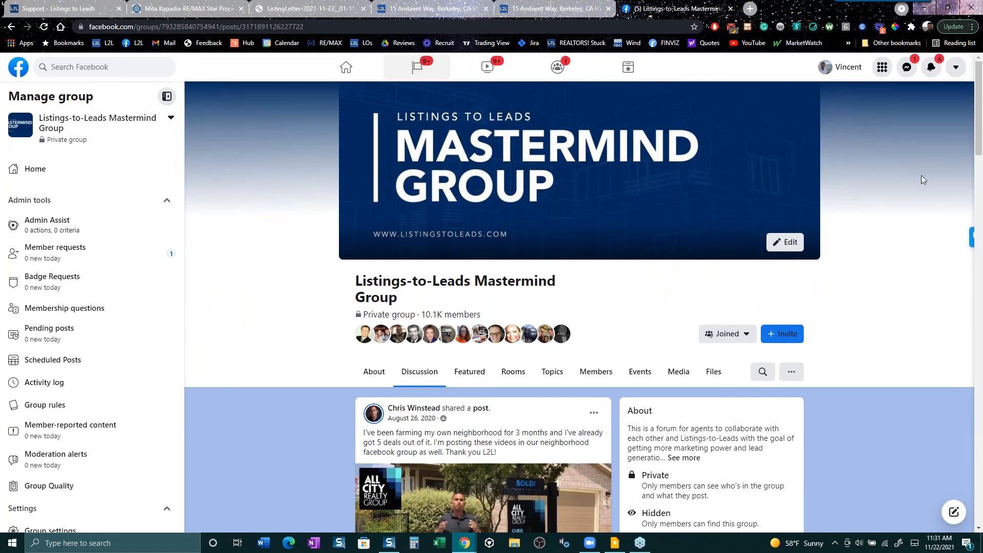
click(324, 11)
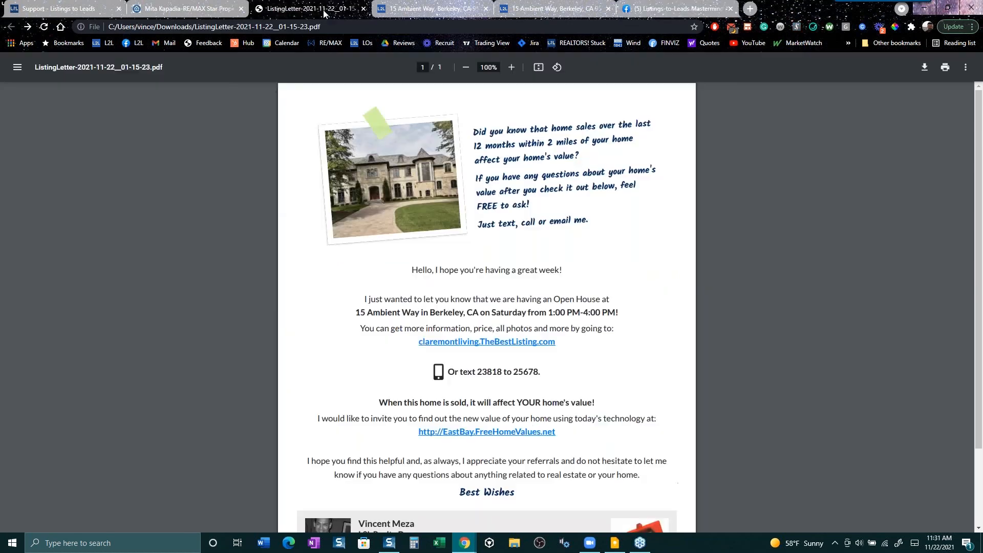
click(212, 10)
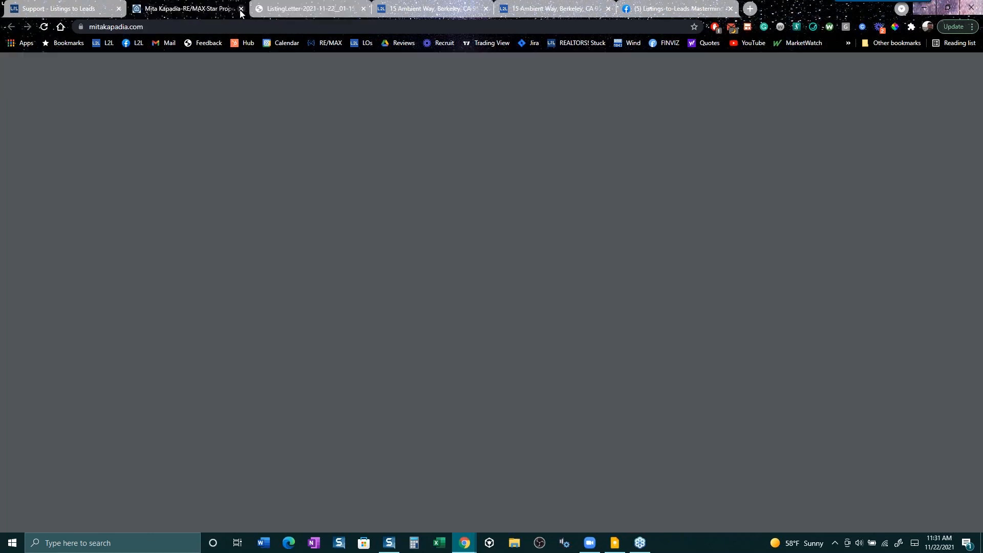
click(241, 9)
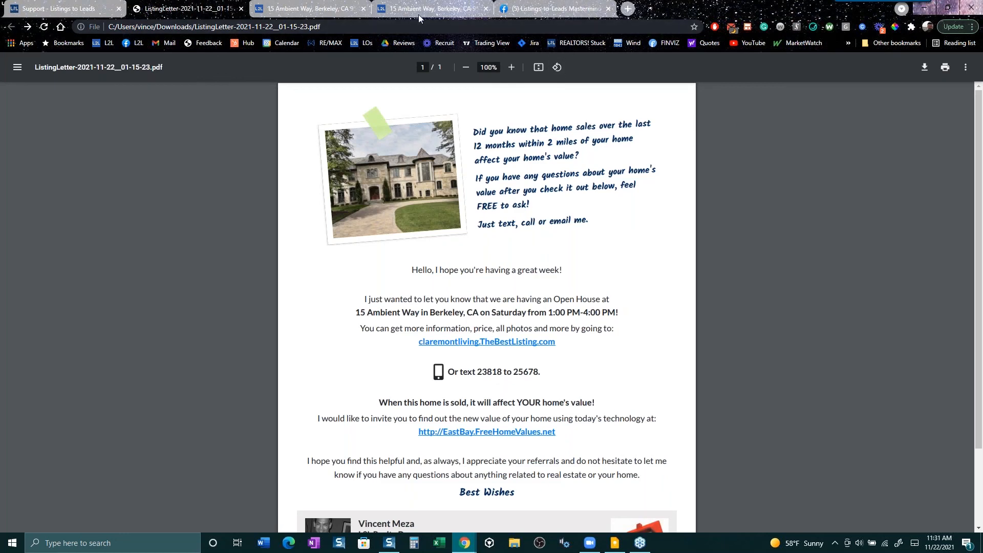
click(286, 9)
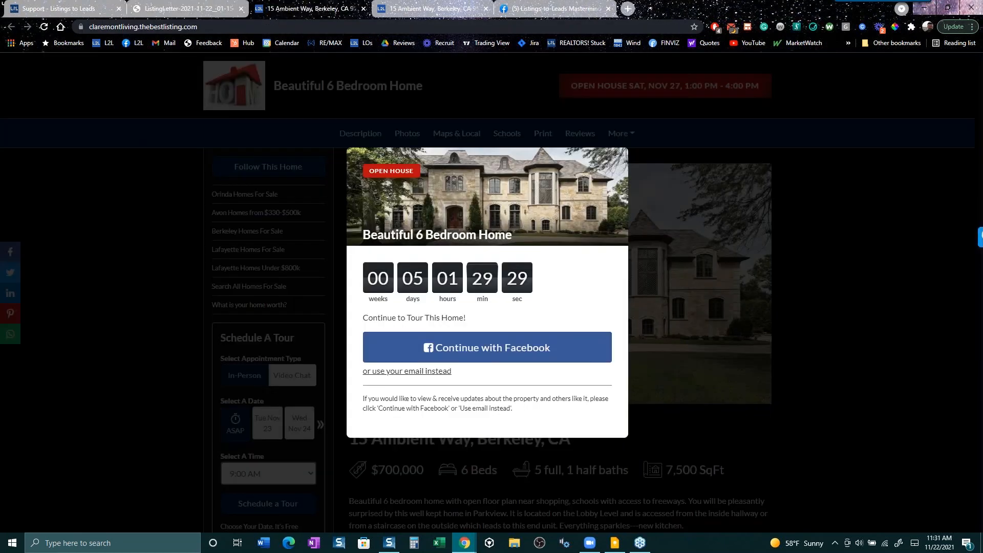
click(364, 9)
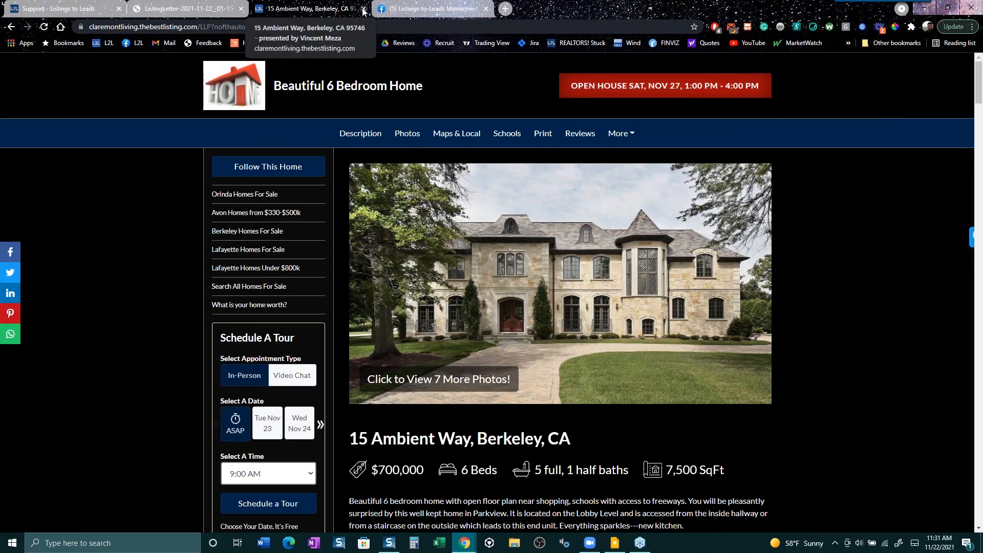
click(364, 8)
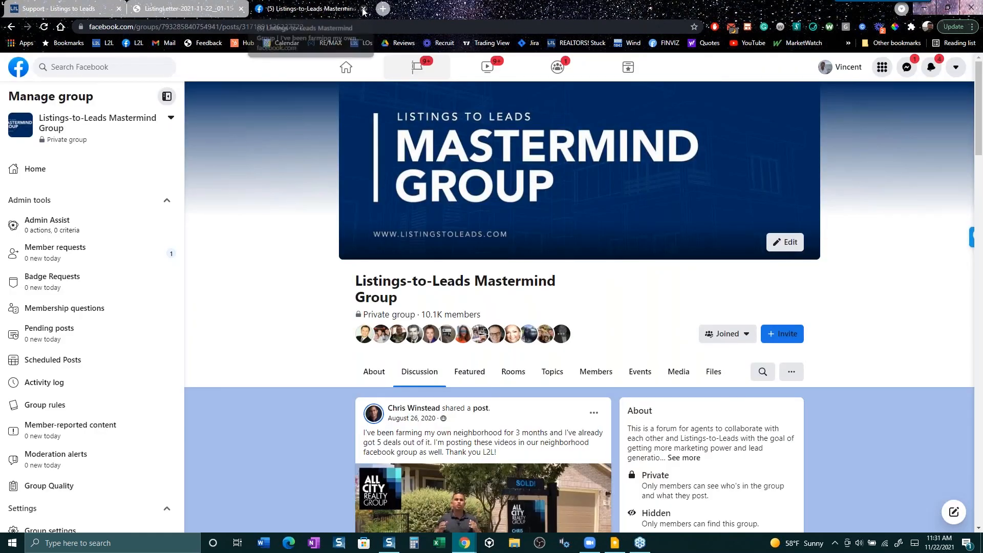